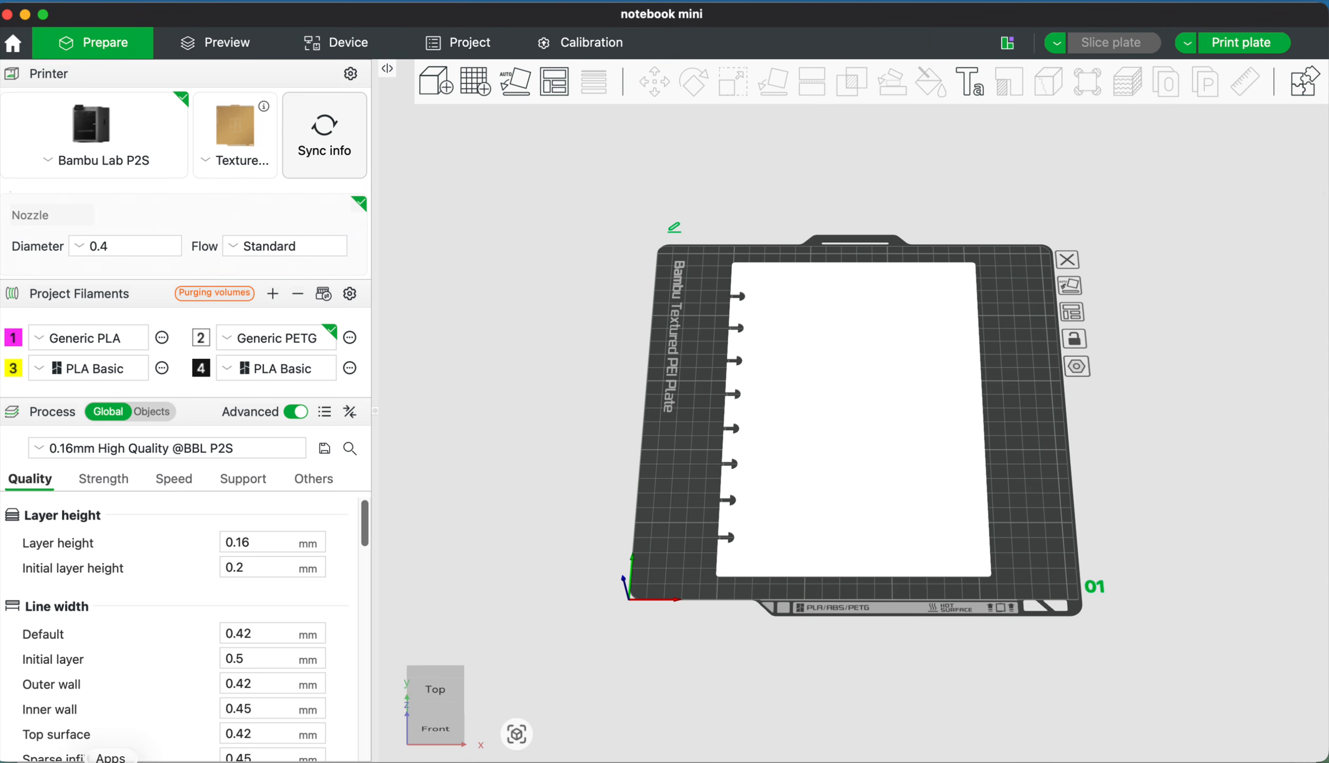
Switch to MakerWorld in the browser and open the Mesh Graffiti tool from MakerLab.
left_click(159, 762)
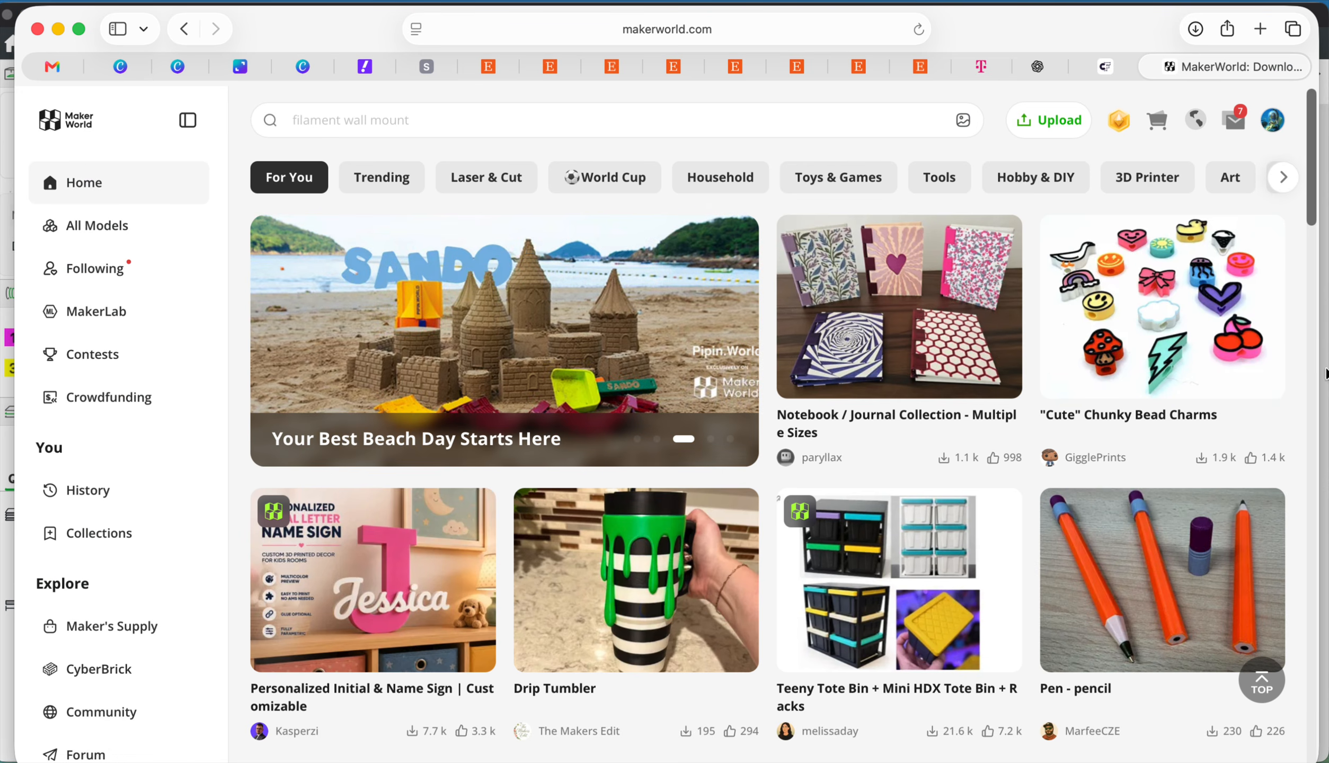
left_click(113, 316)
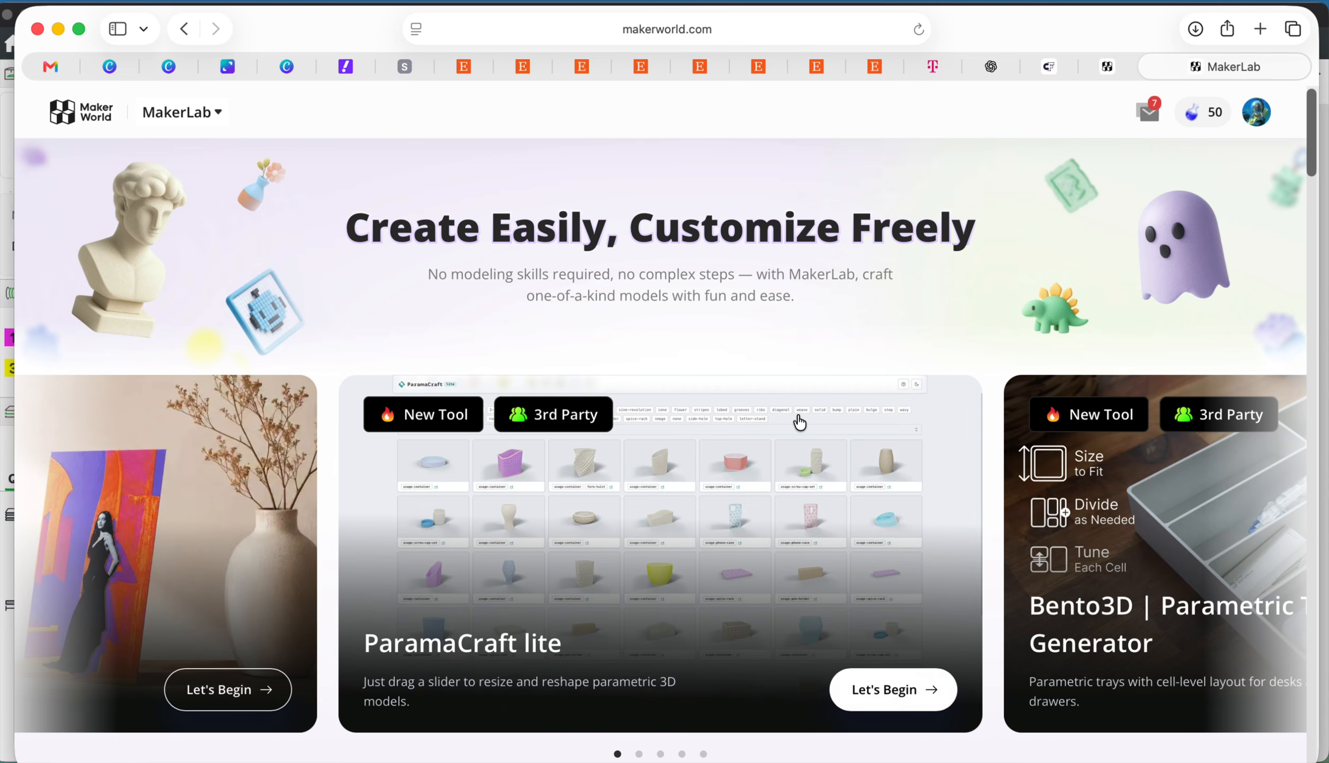
scroll(799, 423, "down", 3)
scroll(799, 423, "down", 8)
left_click(1051, 442)
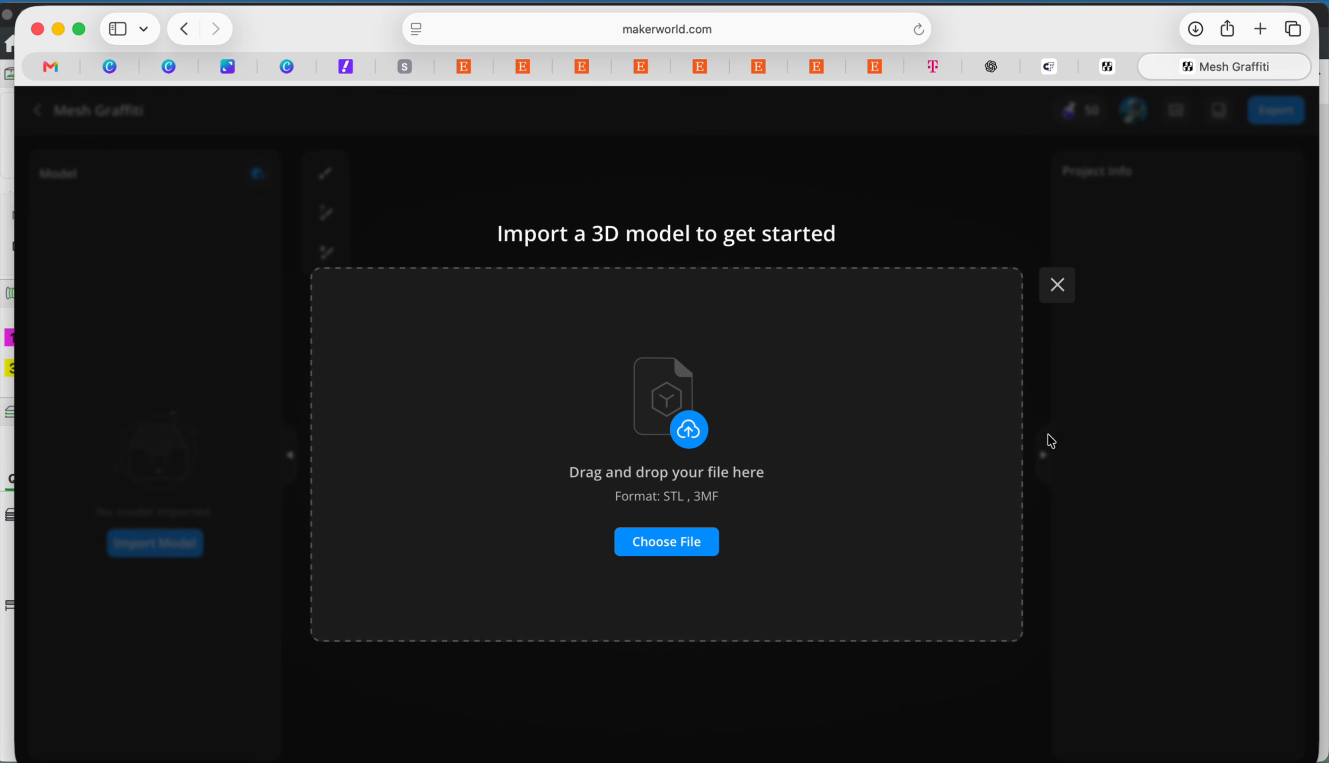
Import the model file mini notebook.stl from the notebook folder into Mesh Graffiti.
left_click(663, 544)
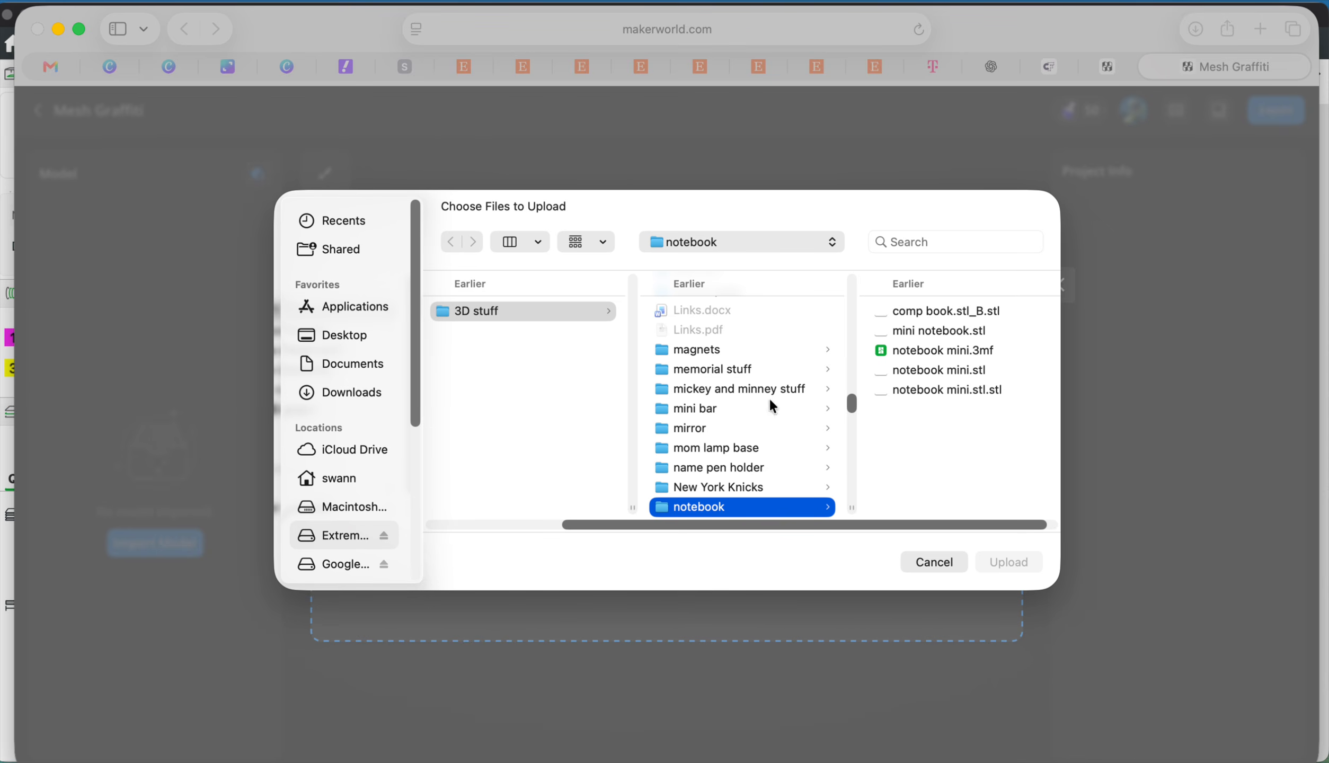
left_click(943, 329)
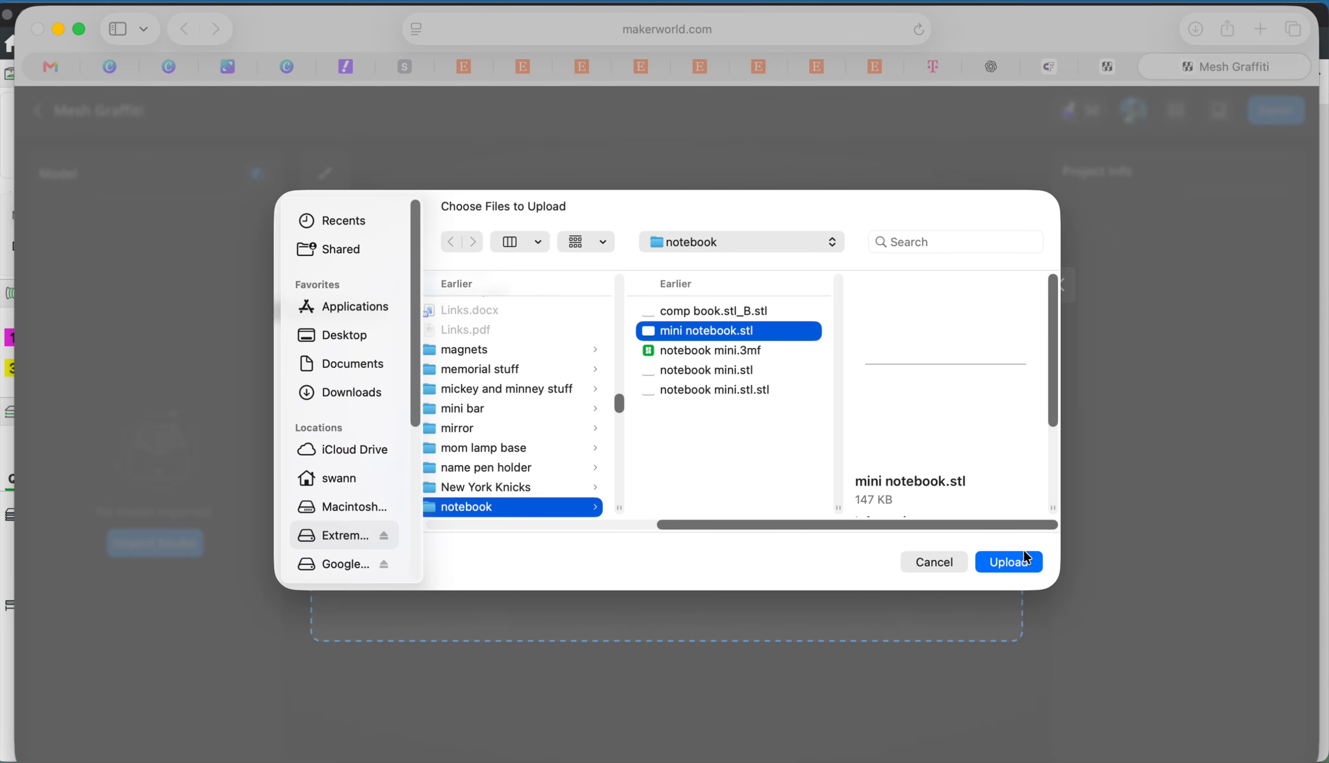
left_click(1009, 562)
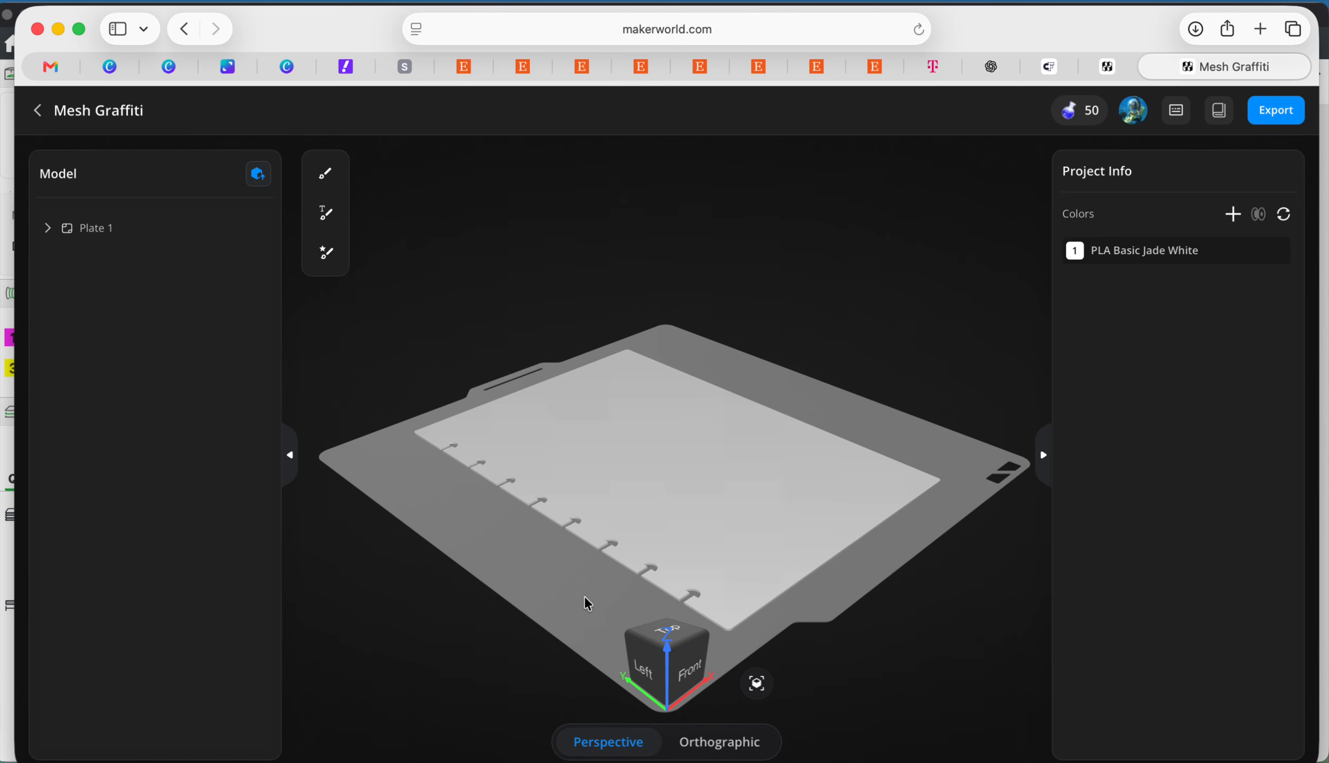
View the notebook cover from the top and upload 01 (84).png from Downloads as a custom Image Brush image.
left_click(667, 632)
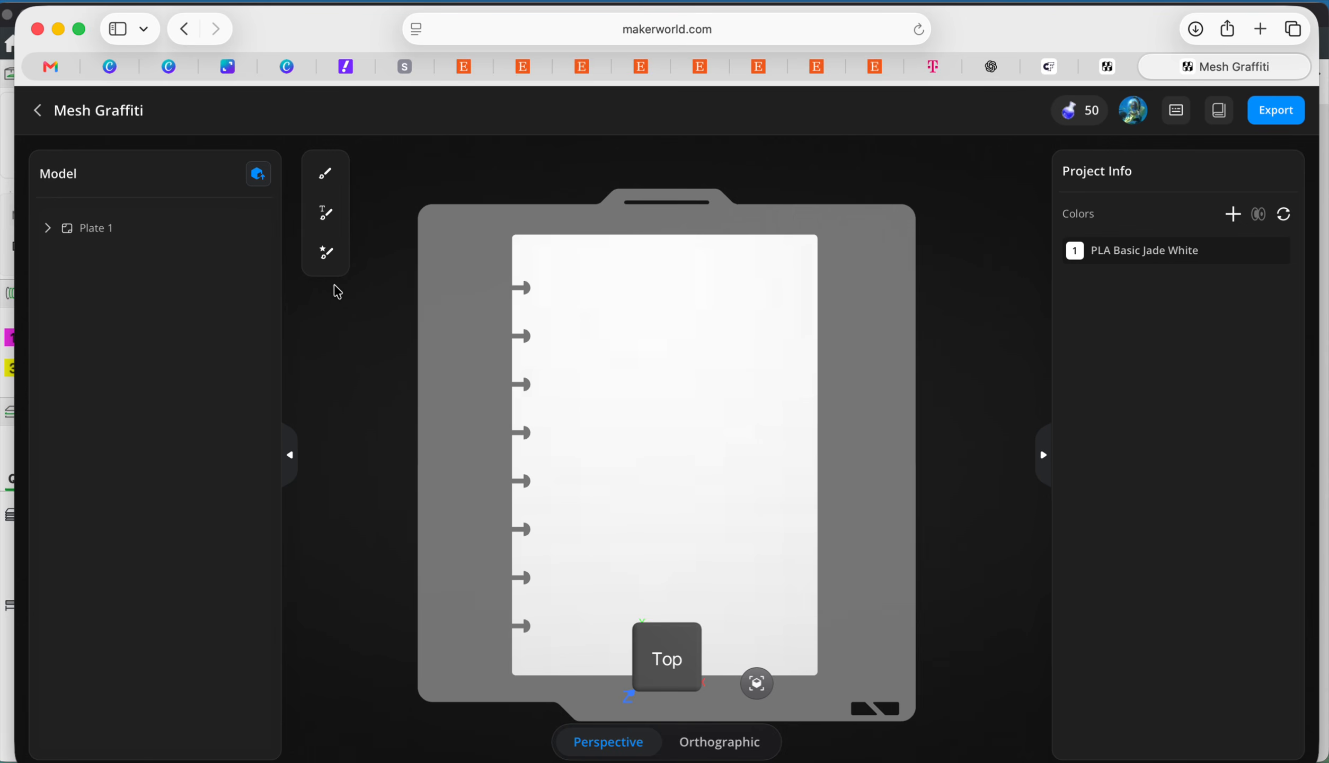
left_click(327, 256)
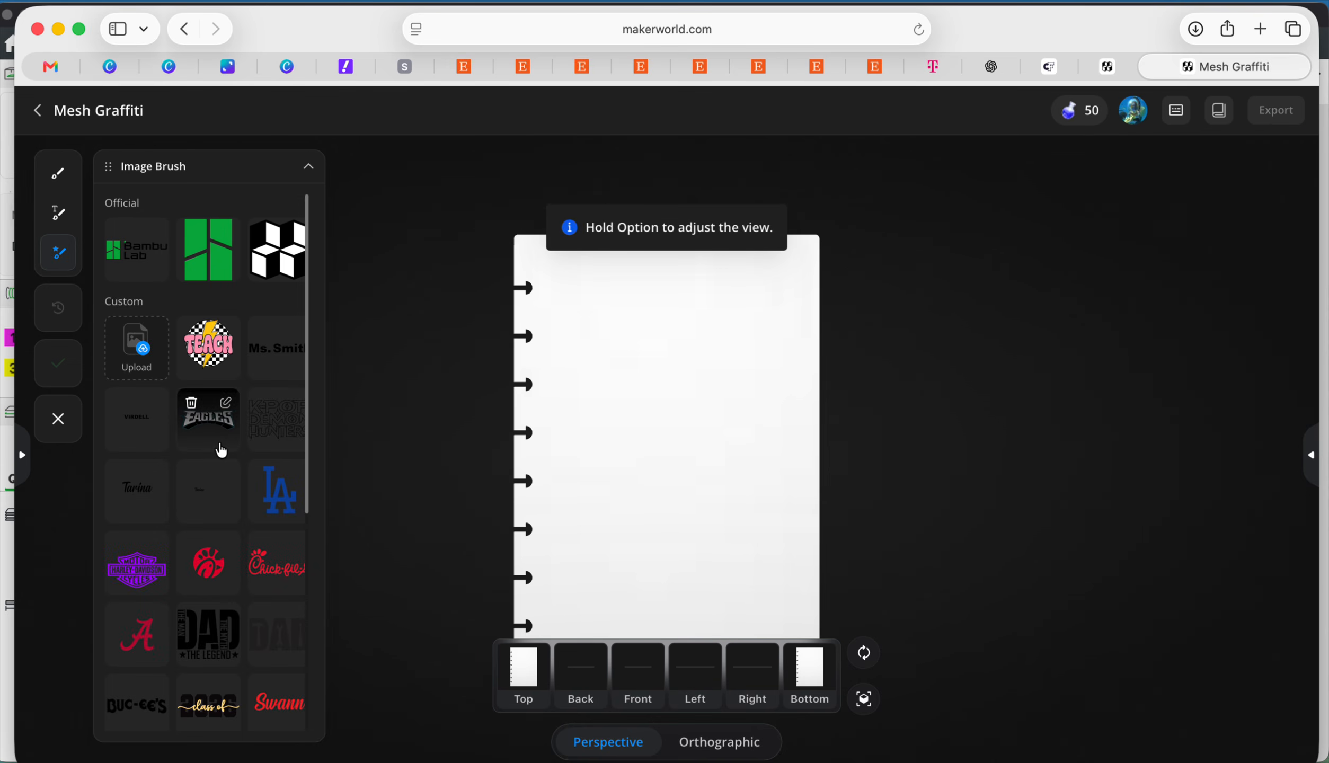
mouse_move(222, 358)
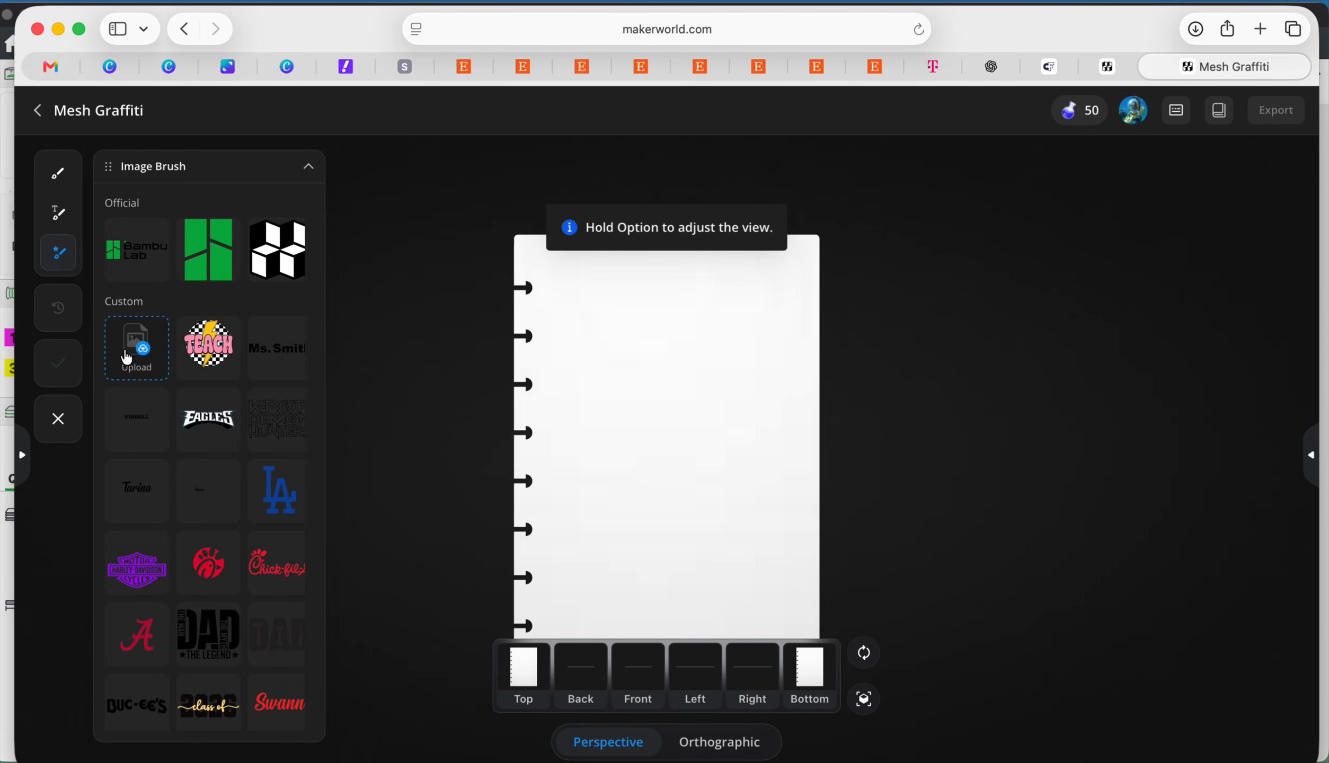
left_click(132, 353)
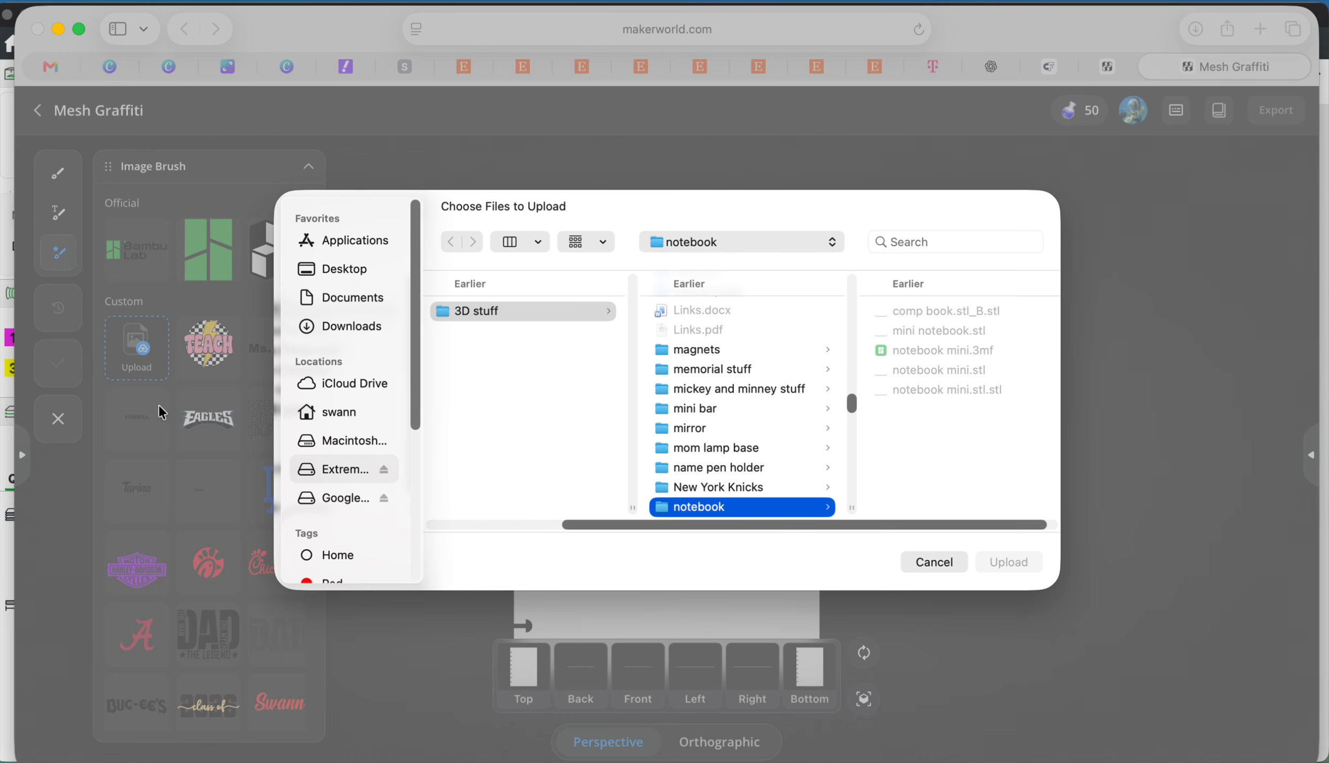
left_click(350, 324)
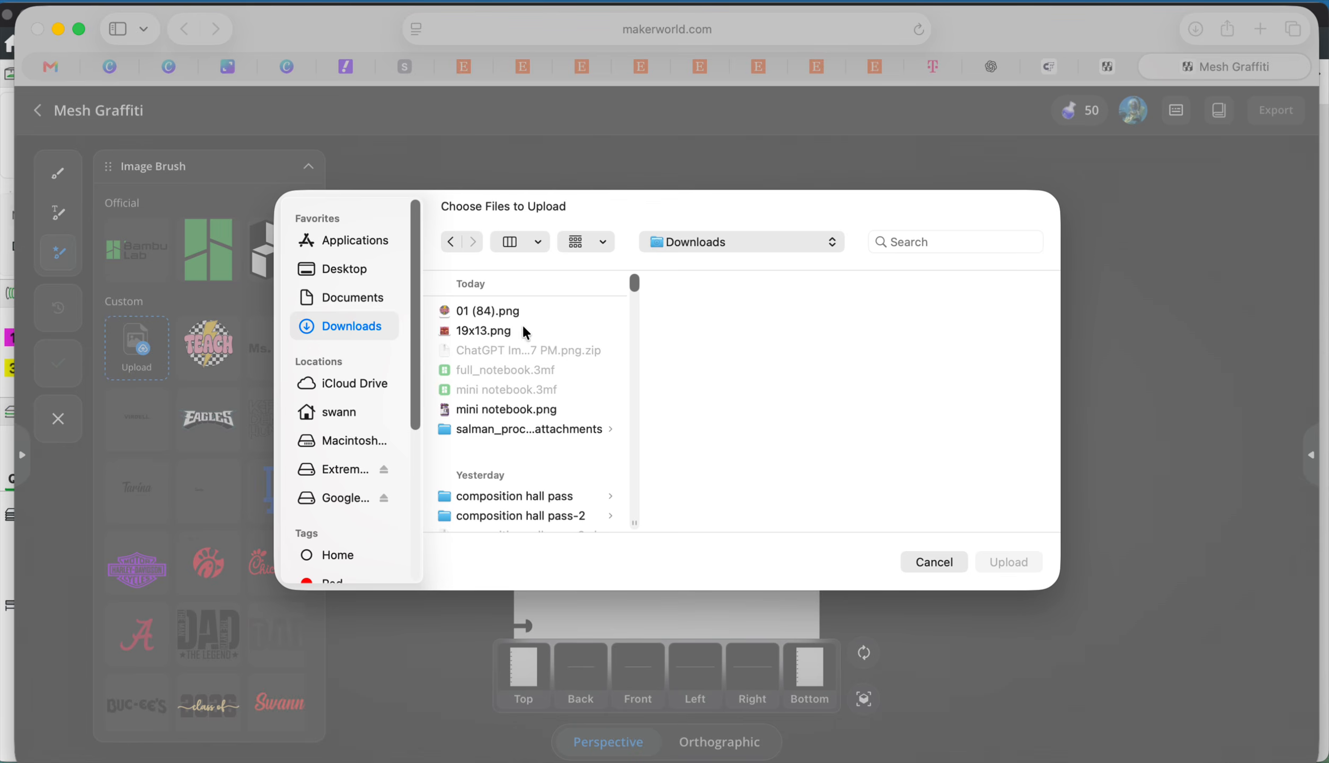
left_click(510, 312)
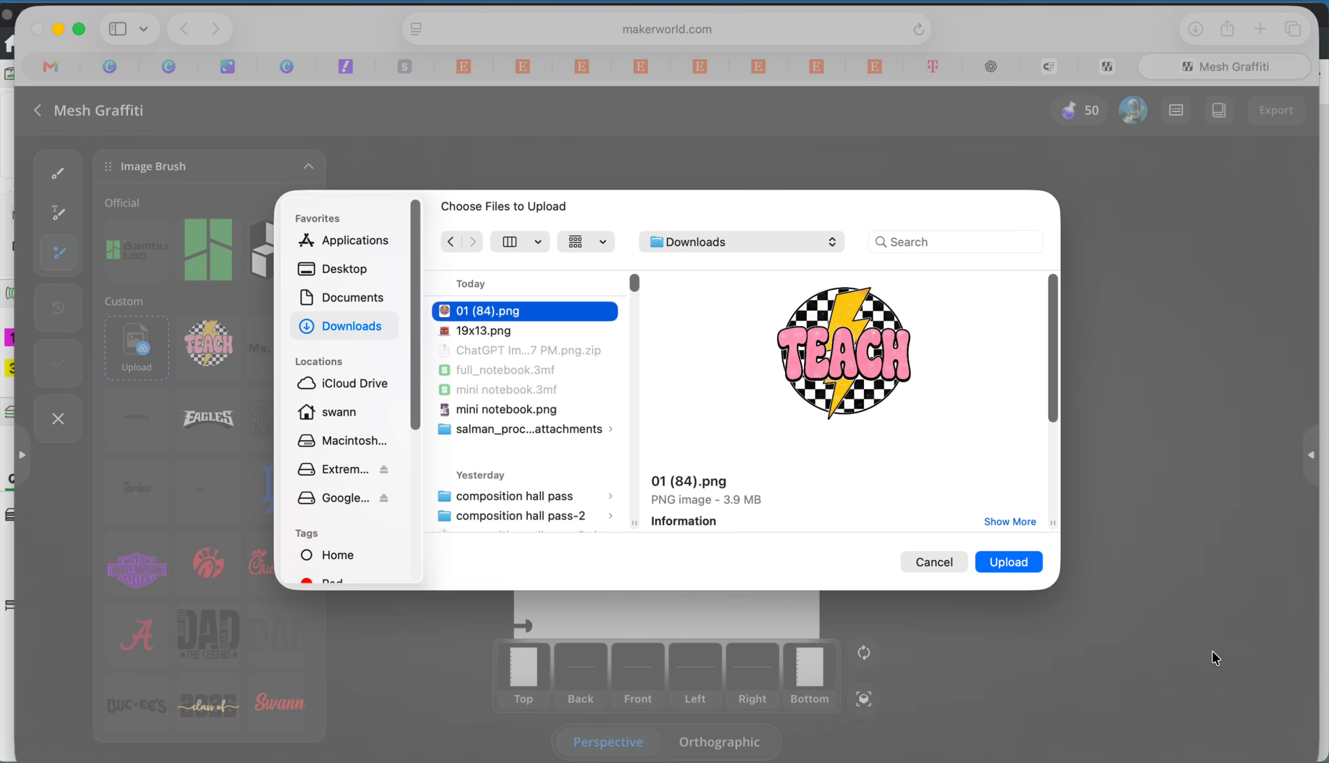
left_click(1009, 563)
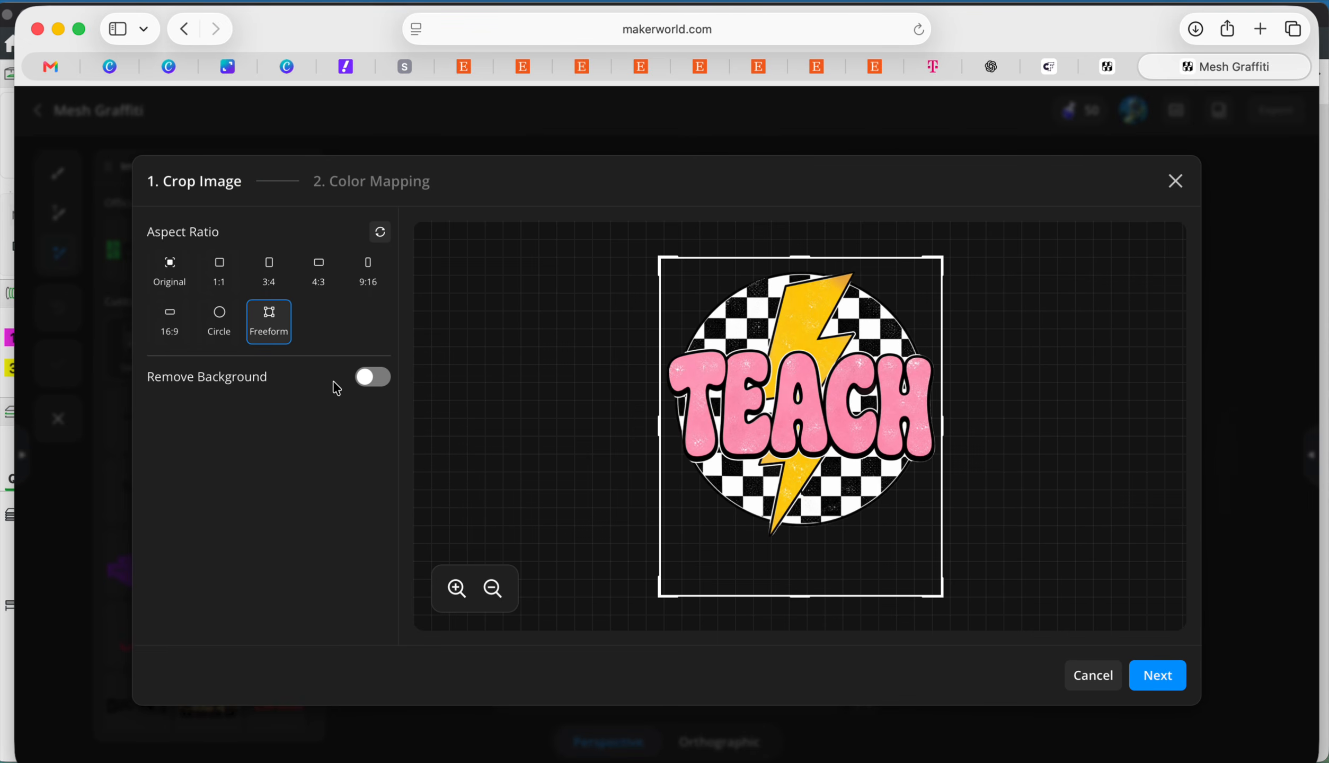
Try out background removal on the freeform-cropped TEACH image and continue to color mapping.
left_click(379, 388)
left_click(366, 383)
left_click(379, 382)
left_click(374, 377)
left_click(378, 381)
left_click(1160, 682)
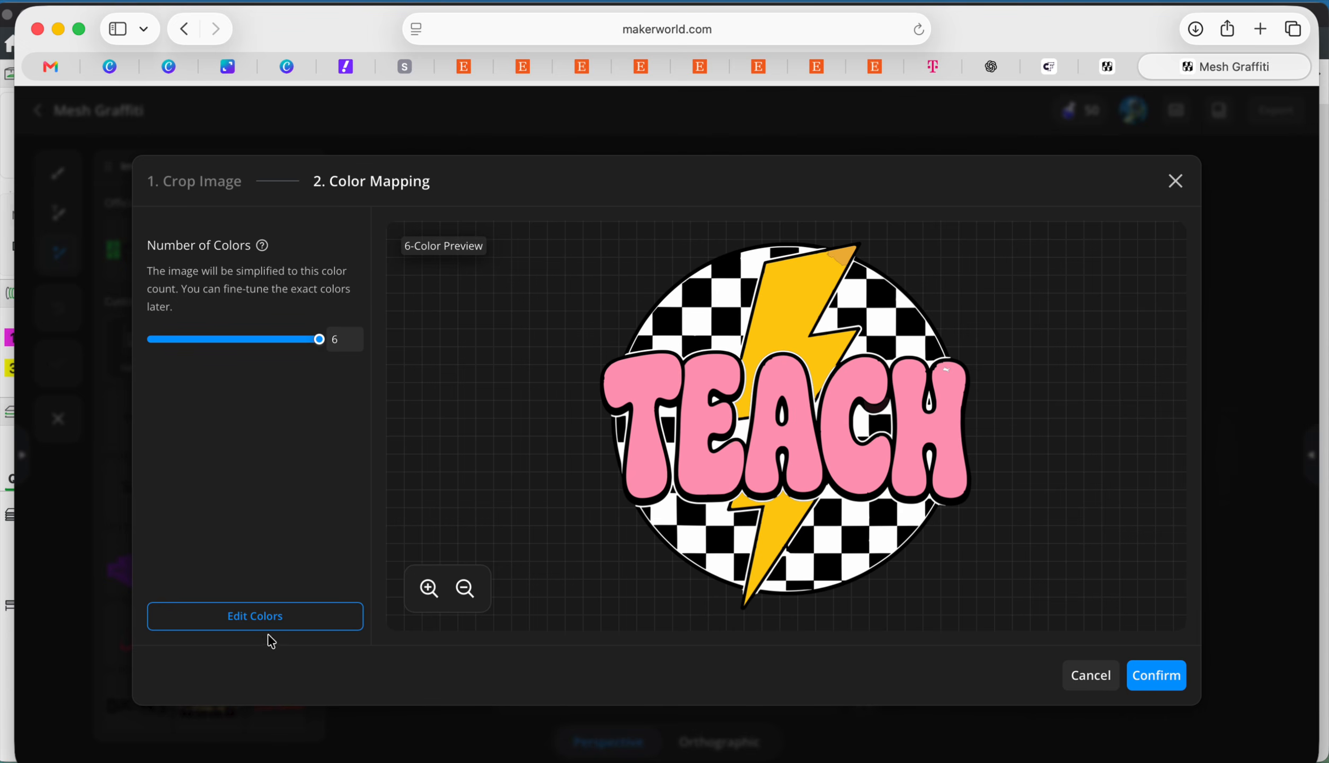
Open the color matching for the TEACH image and confirm the mapping with six colors.
left_click(265, 617)
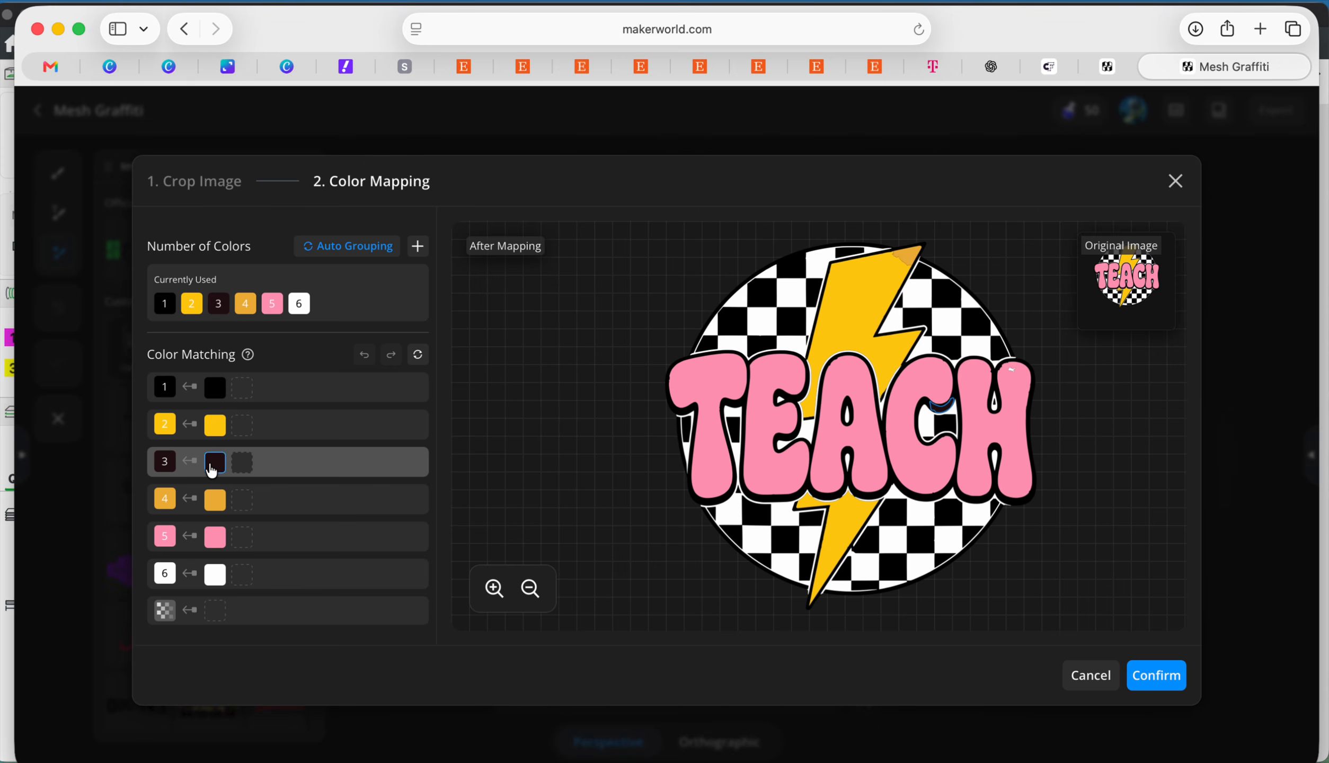
left_click(245, 464)
left_click(165, 313)
left_click(534, 398)
left_click(1172, 677)
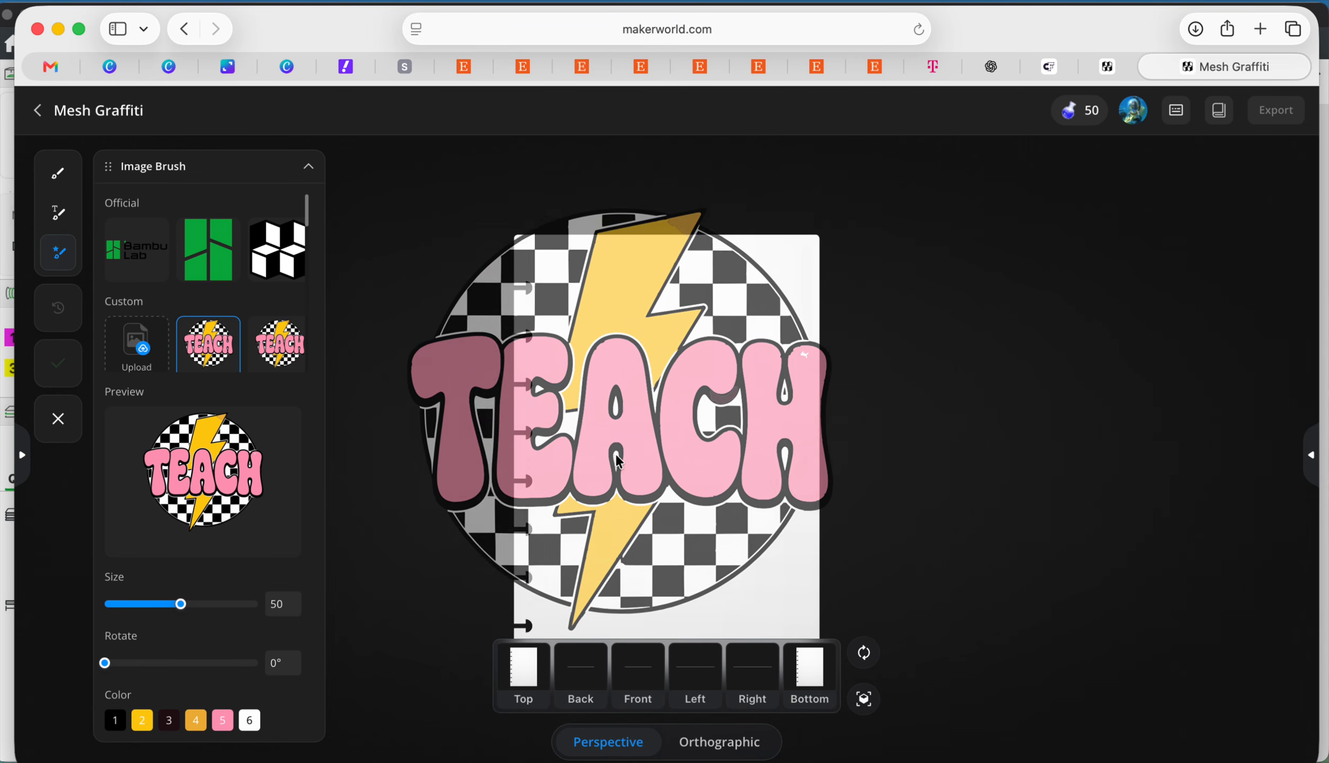
Set the TEACH image's brush size to 34 and try its fit over the notebook cover.
left_click_drag(181, 604, 158, 614)
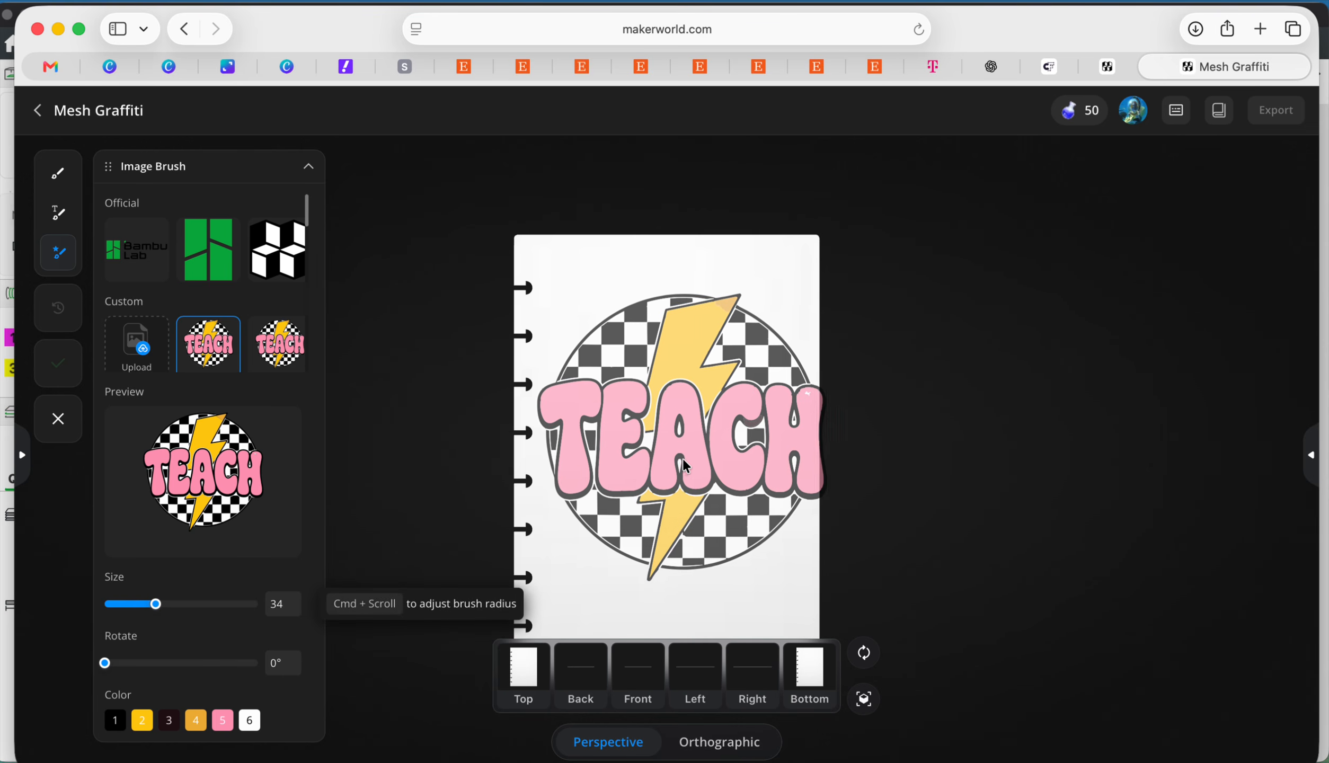
scroll(672, 460, "up", 2)
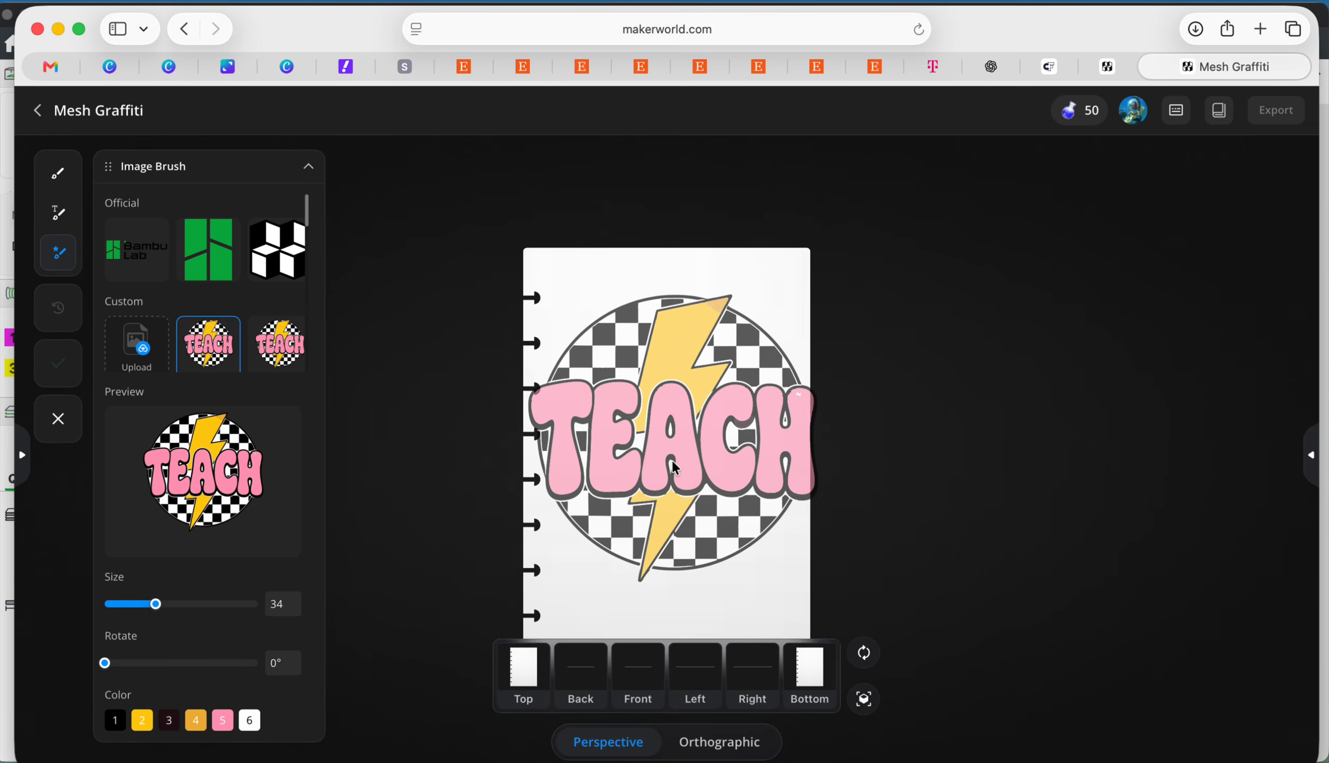
scroll(672, 460, "up", 2)
scroll(672, 460, "down", 1)
scroll(672, 460, "up", 1)
scroll(672, 460, "down", 3)
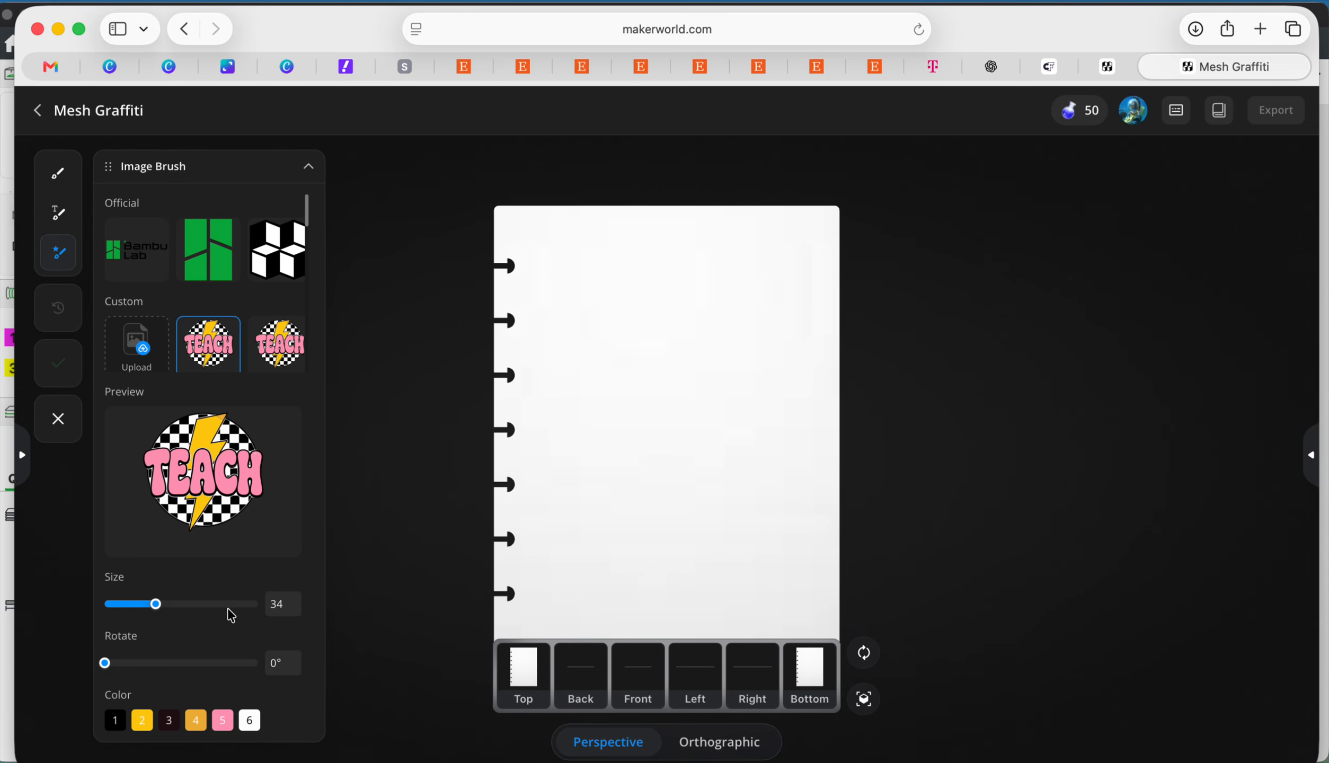
Set the TEACH image's brush size to 26 and fit the design within the notebook cover's width.
left_click_drag(155, 605, 143, 605)
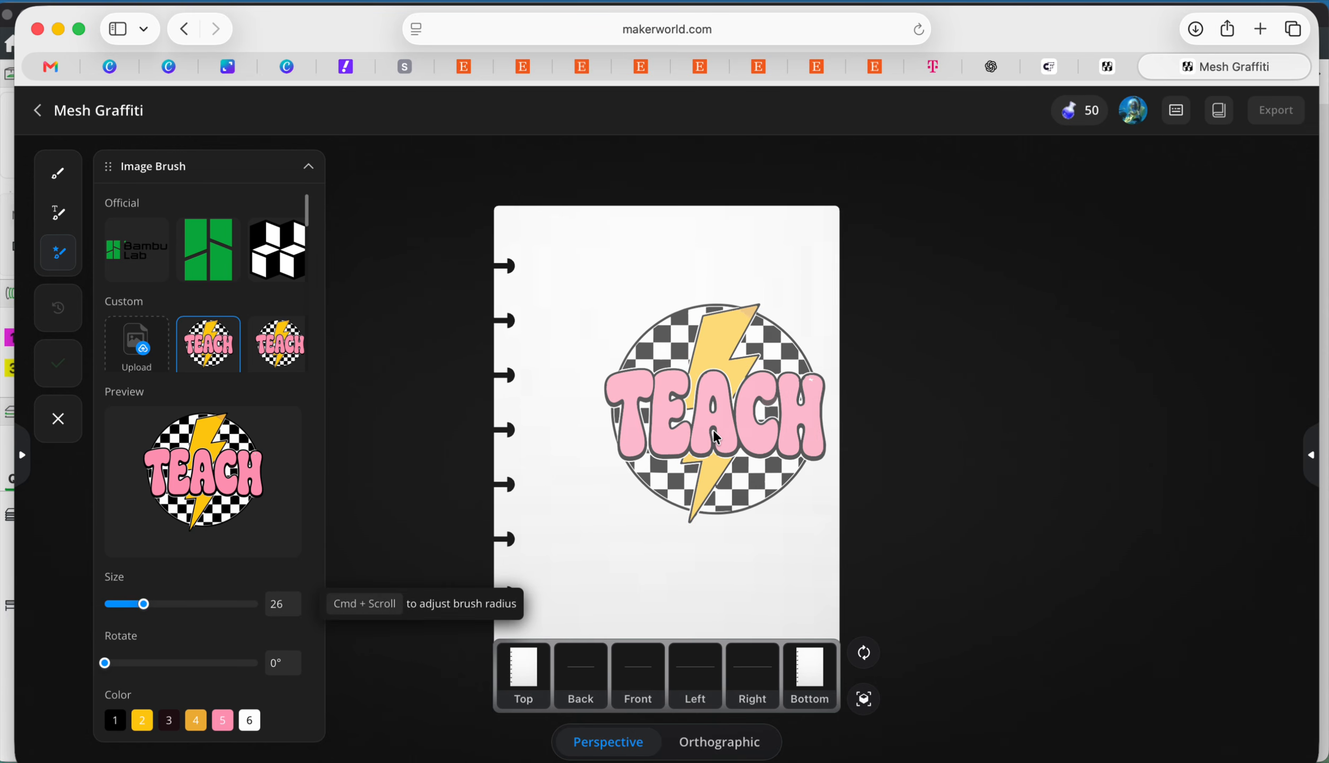
scroll(696, 435, "up", 1)
scroll(696, 435, "down", 3)
scroll(695, 434, "up", 2)
scroll(695, 435, "down", 1)
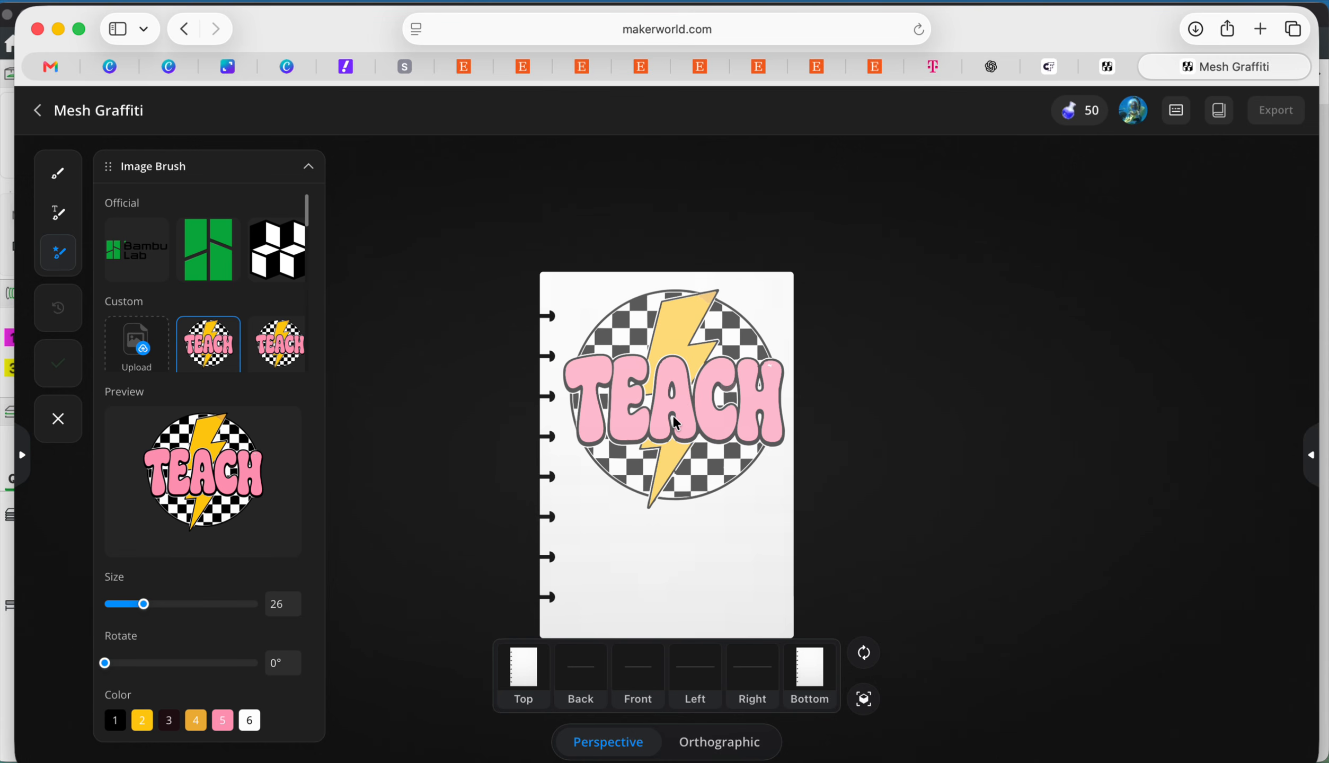
left_click(675, 419)
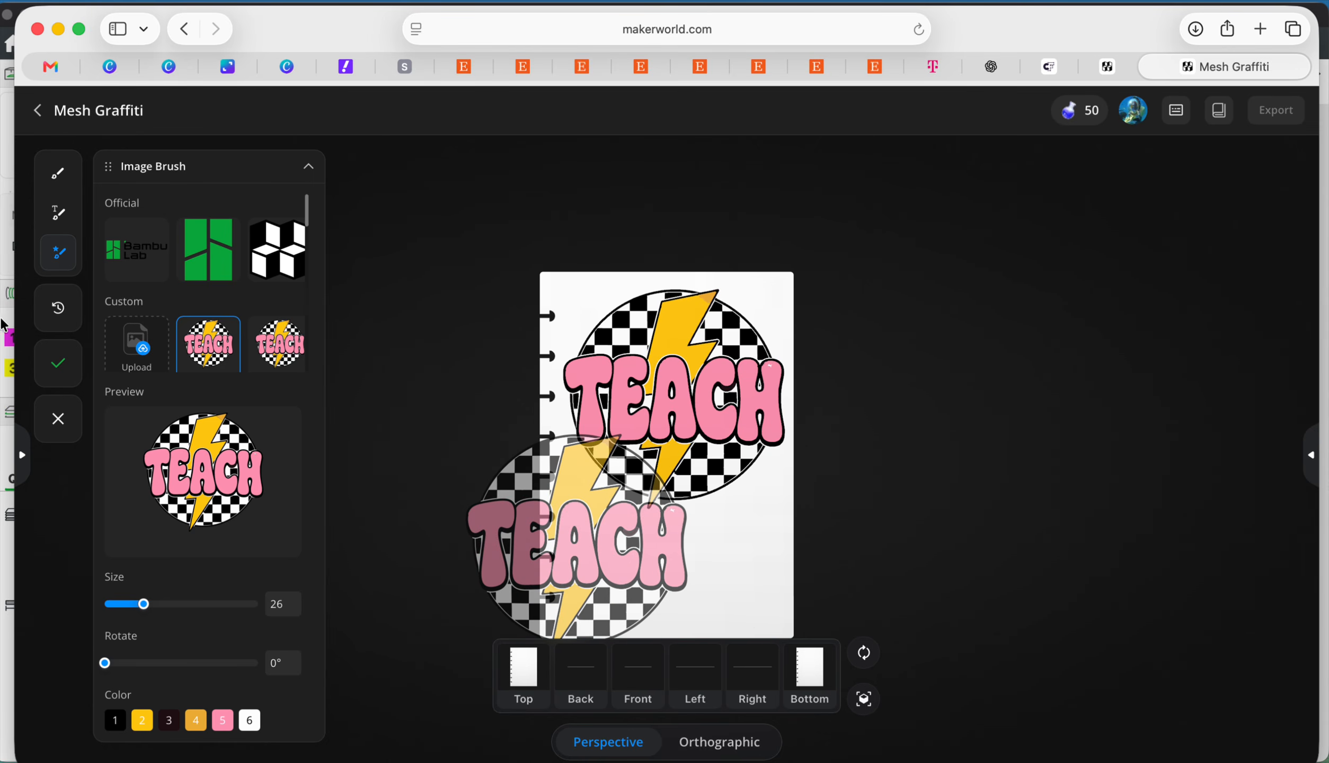
left_click(59, 370)
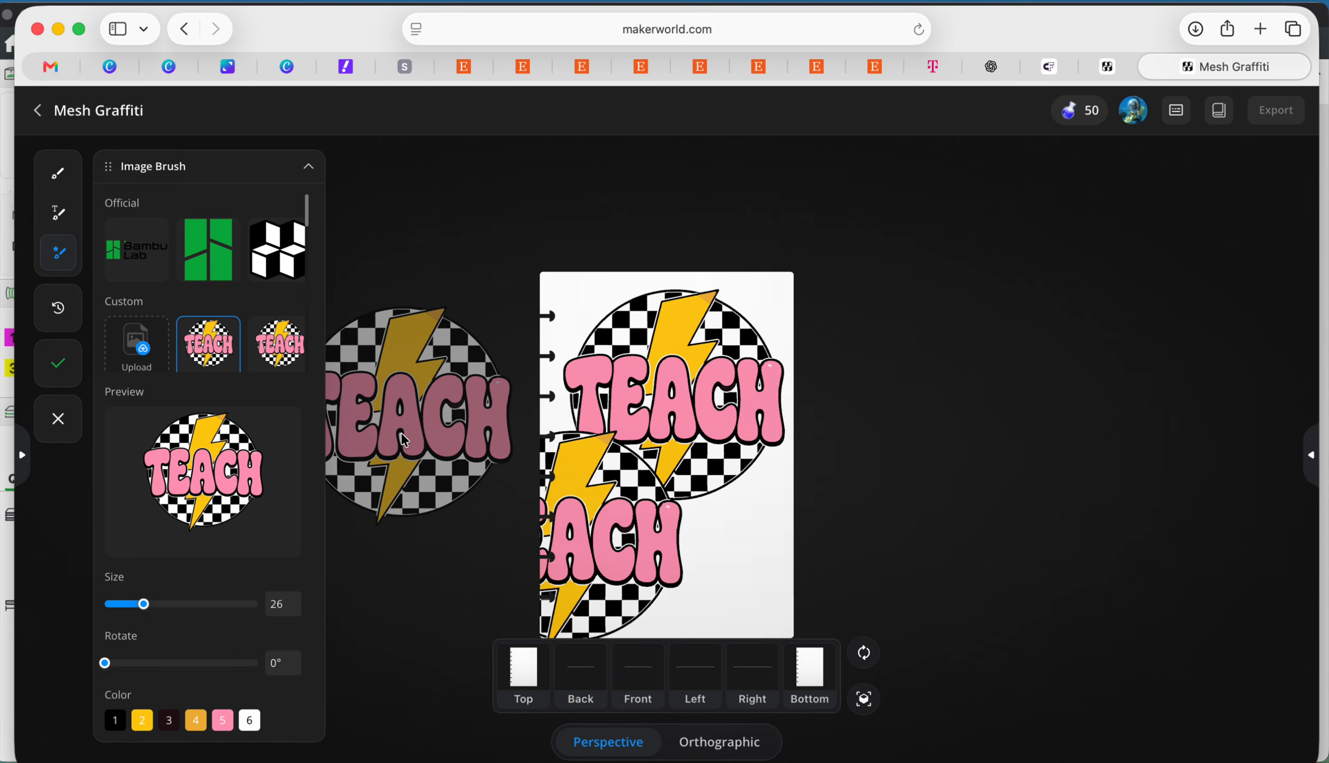
left_click(59, 308)
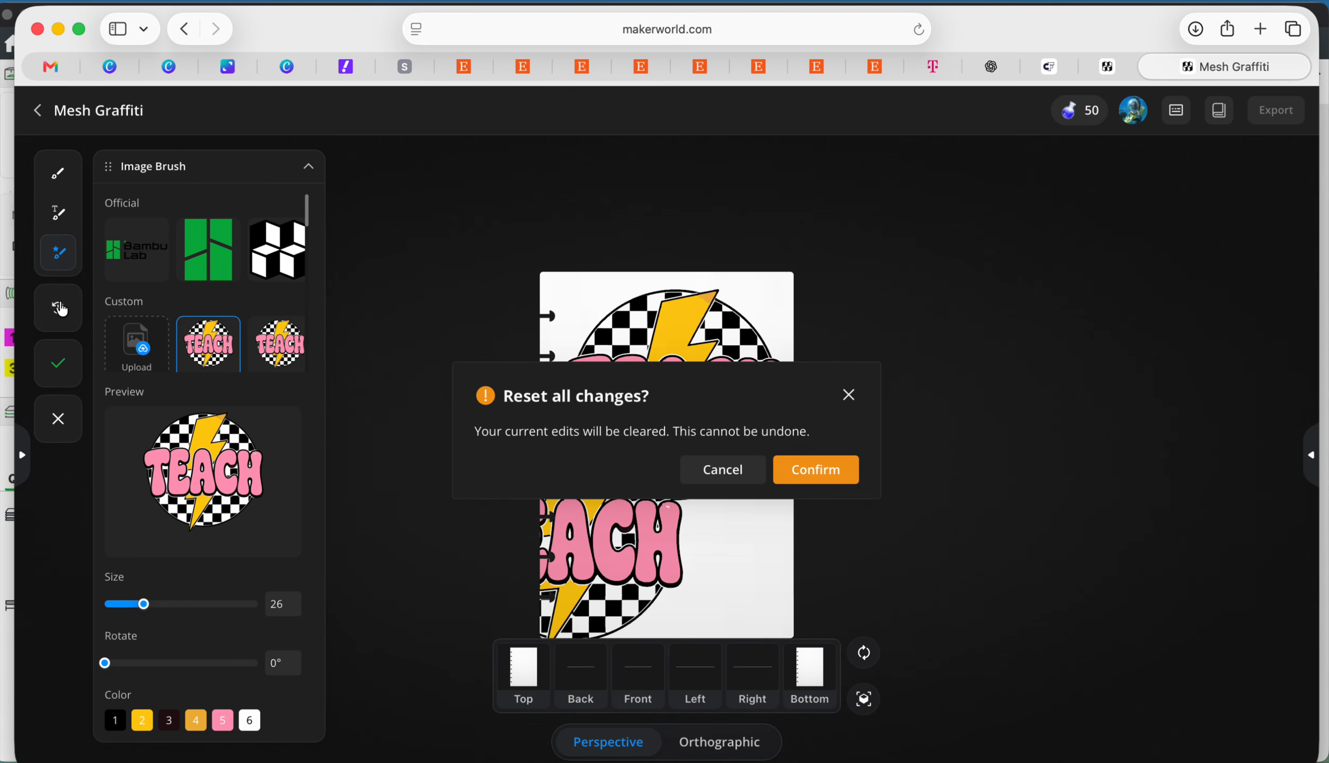
left_click(839, 479)
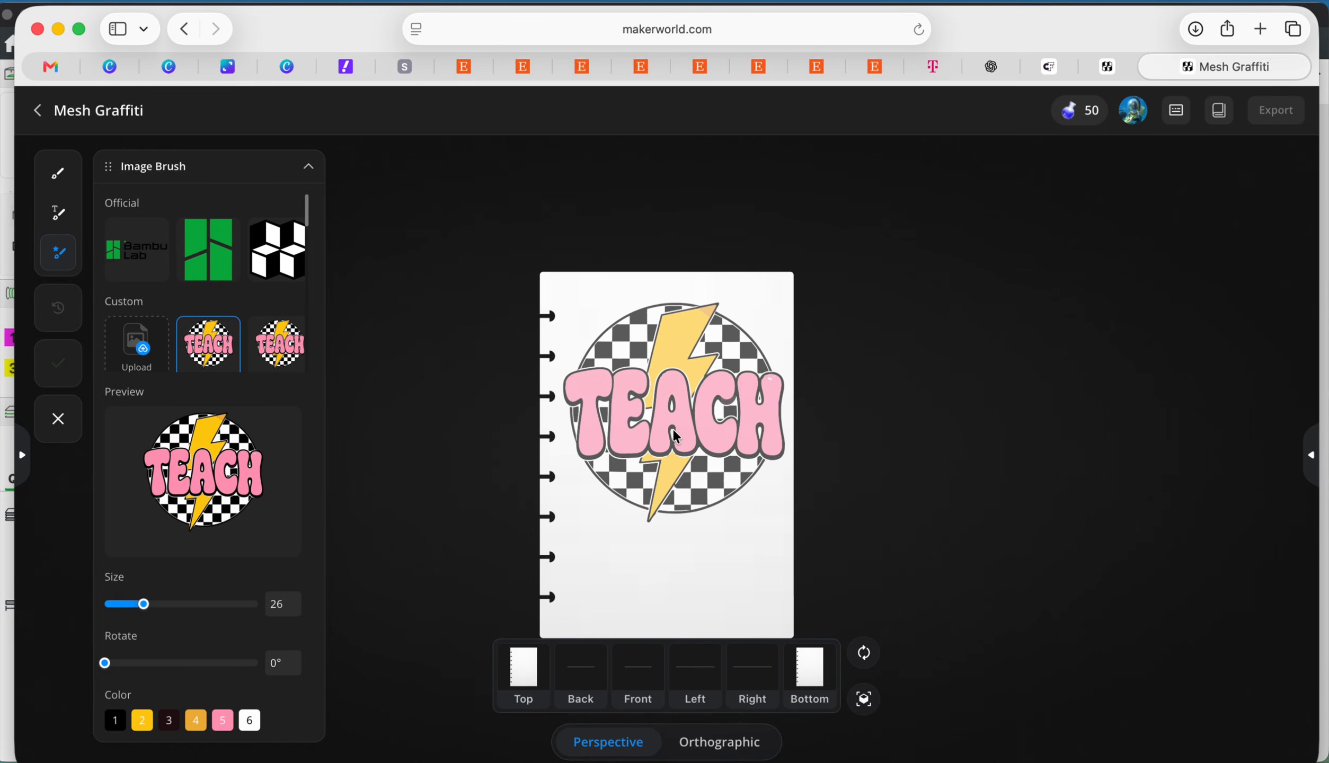
Stamp the TEACH design centered on the upper part of the notebook cover and apply the brush edit.
left_click(676, 436)
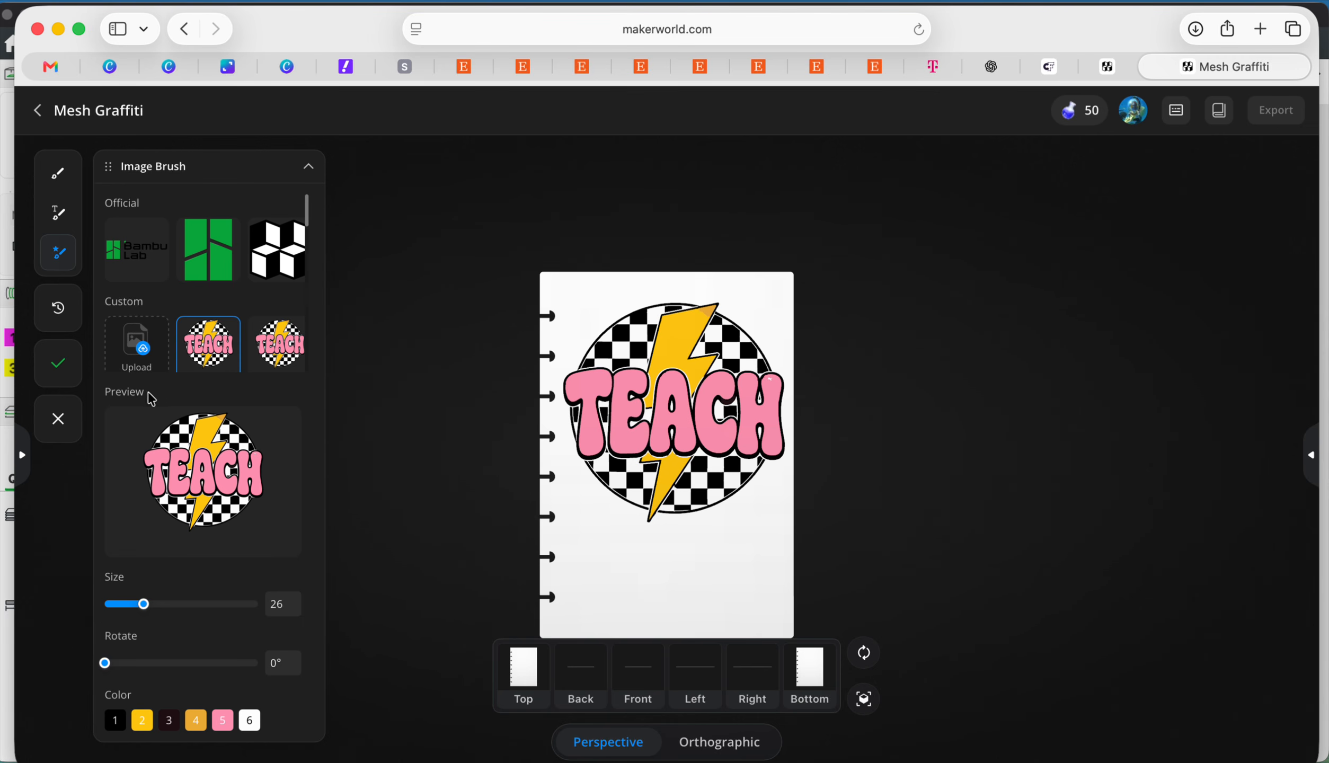
left_click(56, 371)
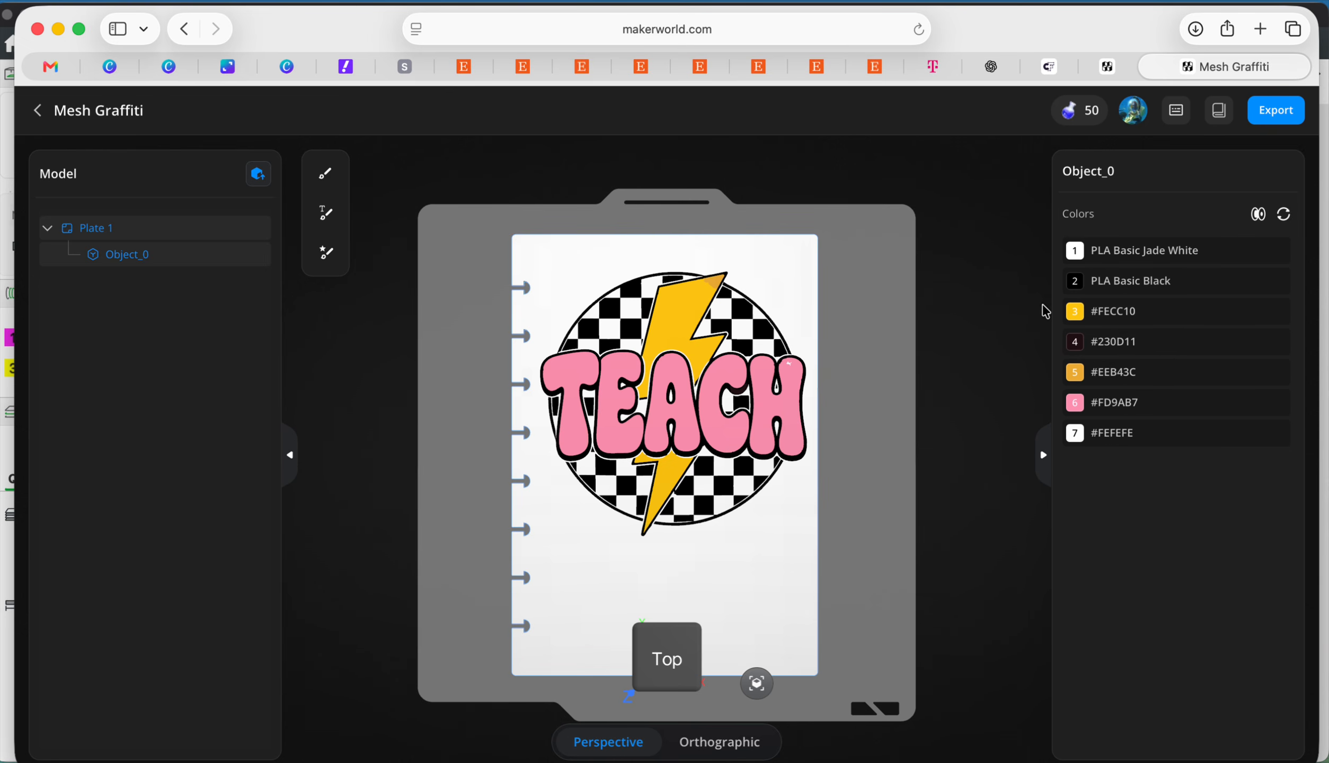
Merge the object's color #230D11 into PLA Basic Black, #EEB43C into #FECC10, and #FEFEFE into PLA Basic Jade White.
left_click(1076, 345)
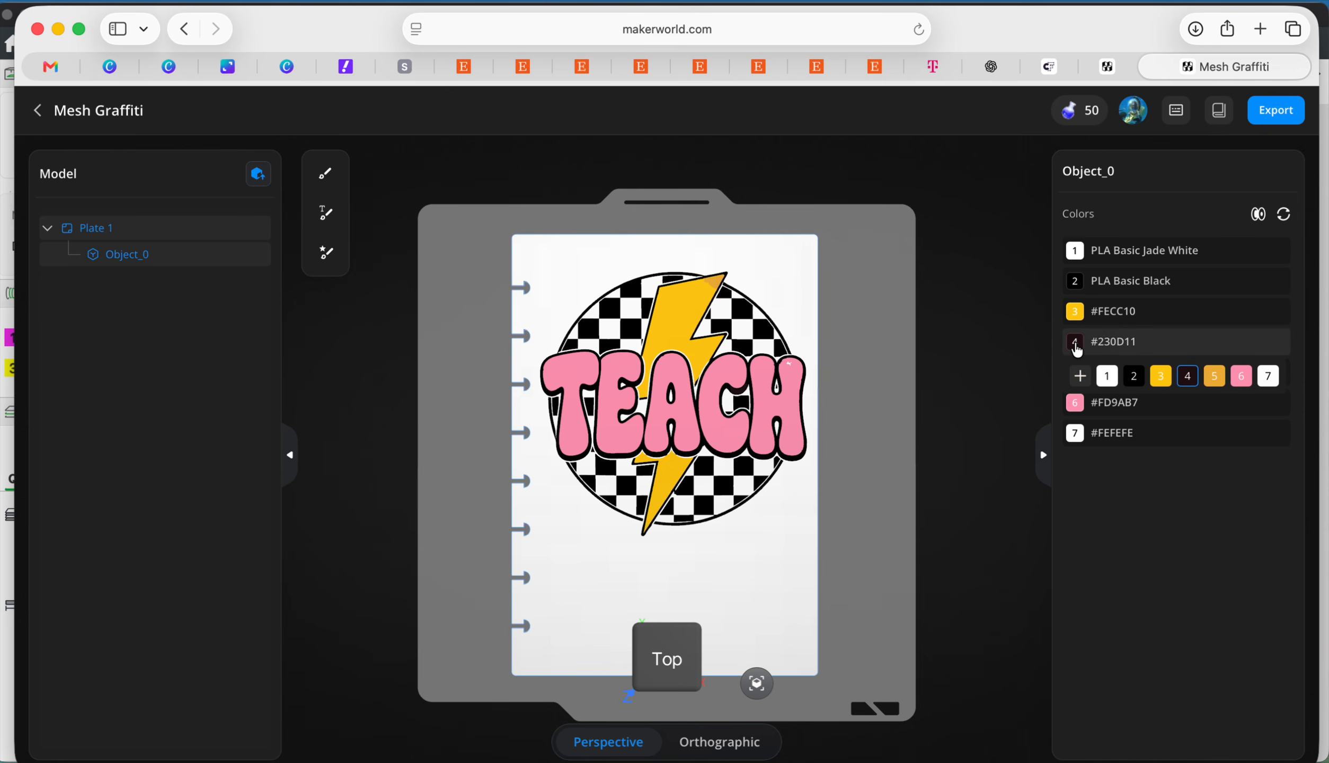
left_click(1134, 377)
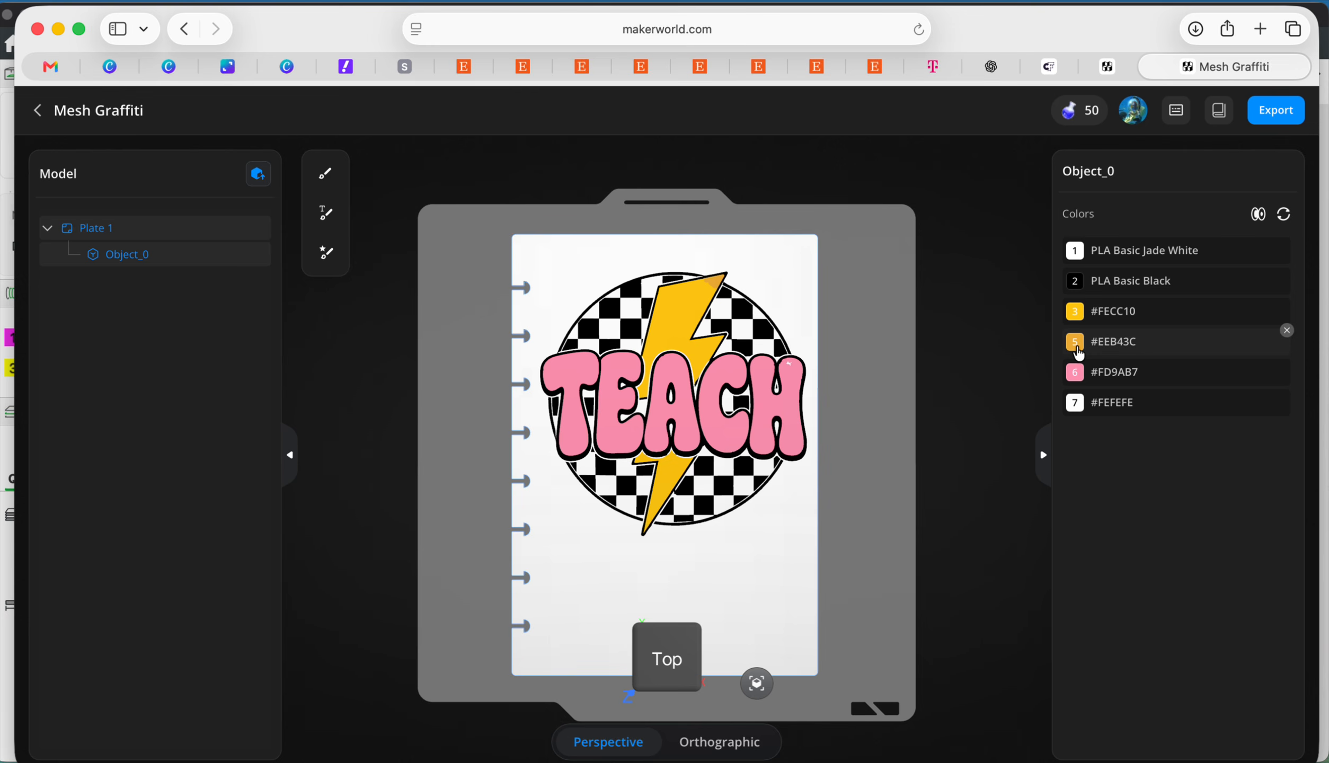
left_click(1077, 350)
left_click(1159, 384)
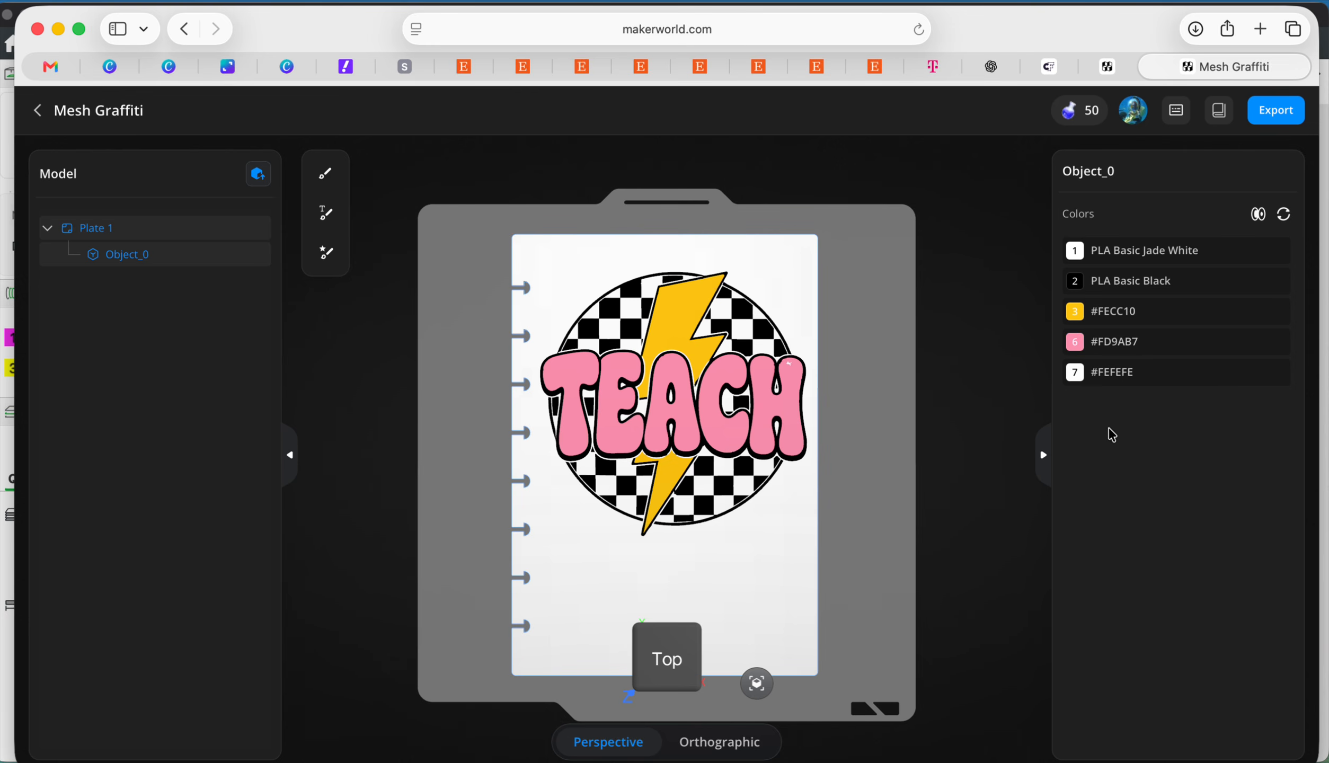
left_click(1078, 379)
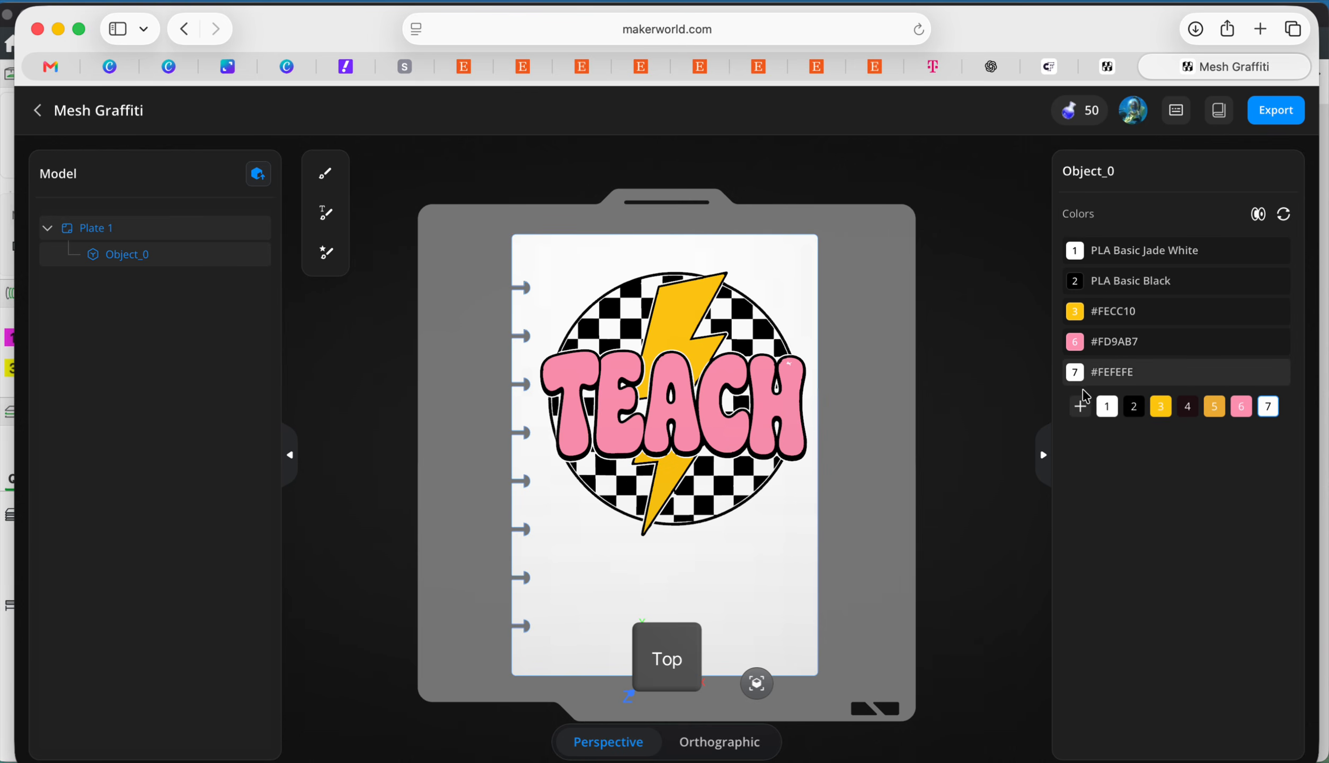
left_click(1107, 407)
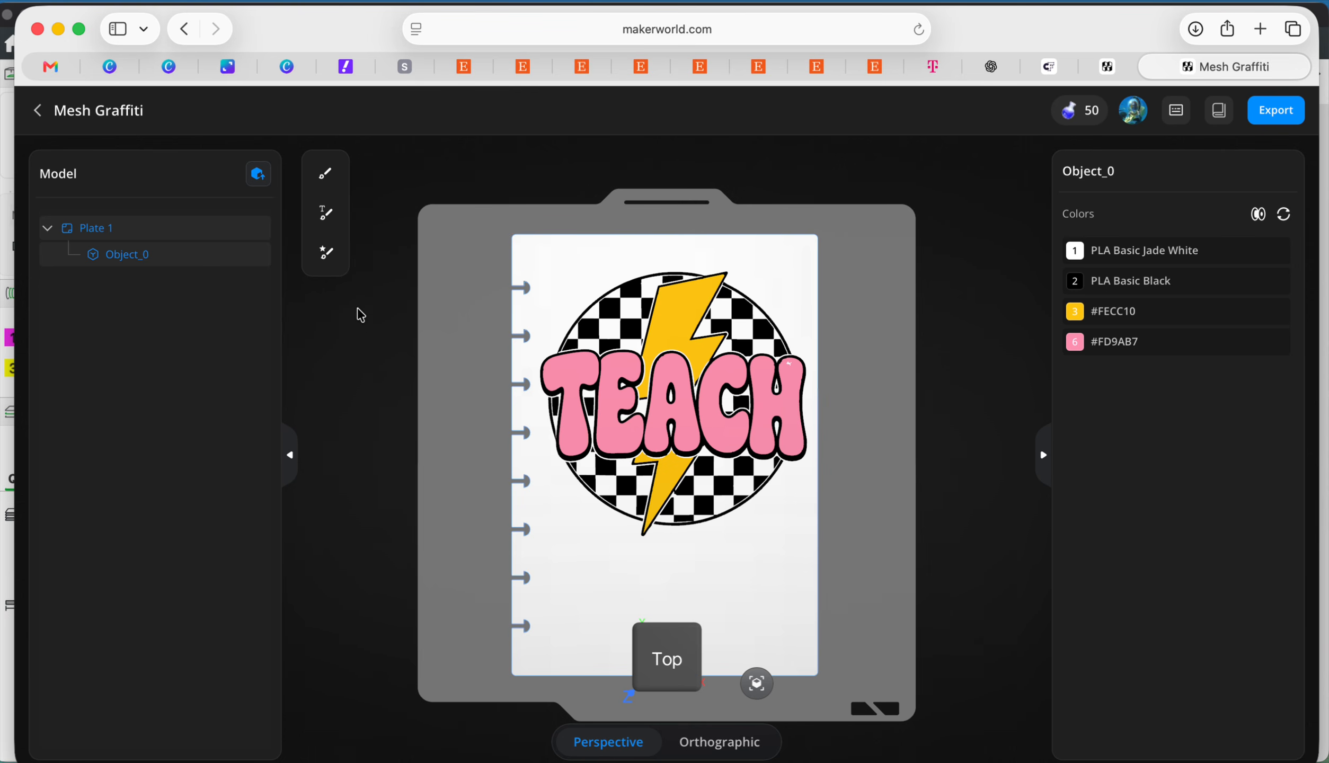
Load the custom red script last-name image into the Image Brush and set its size to 34.
left_click(323, 262)
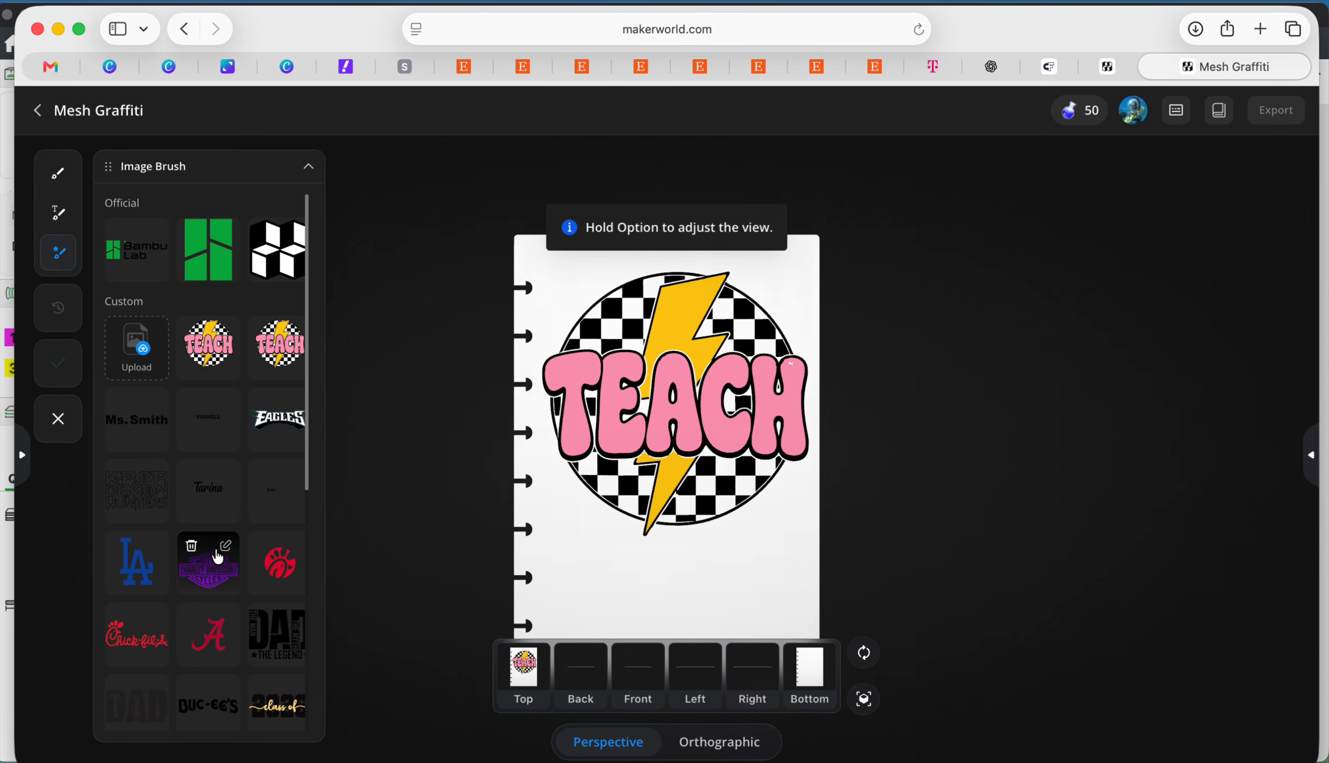
scroll(214, 551, "down", 3)
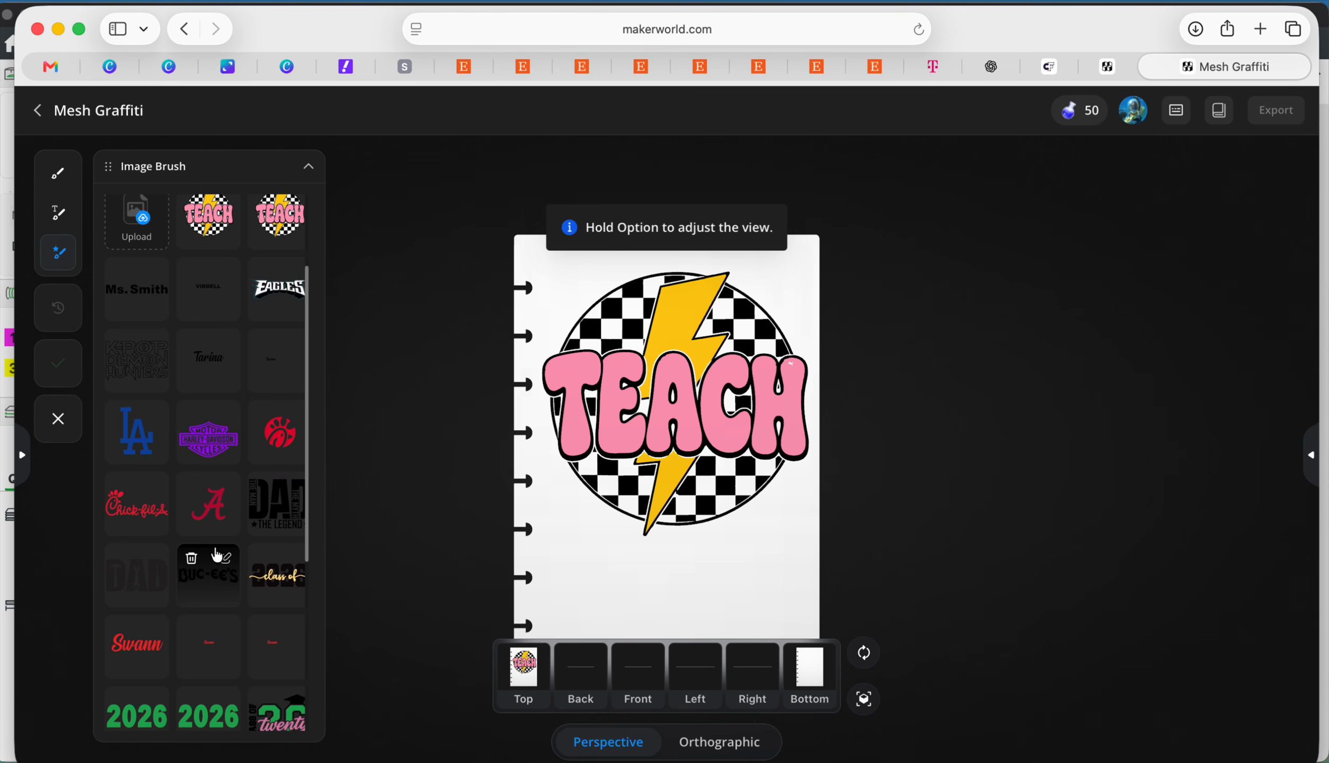
left_click(137, 657)
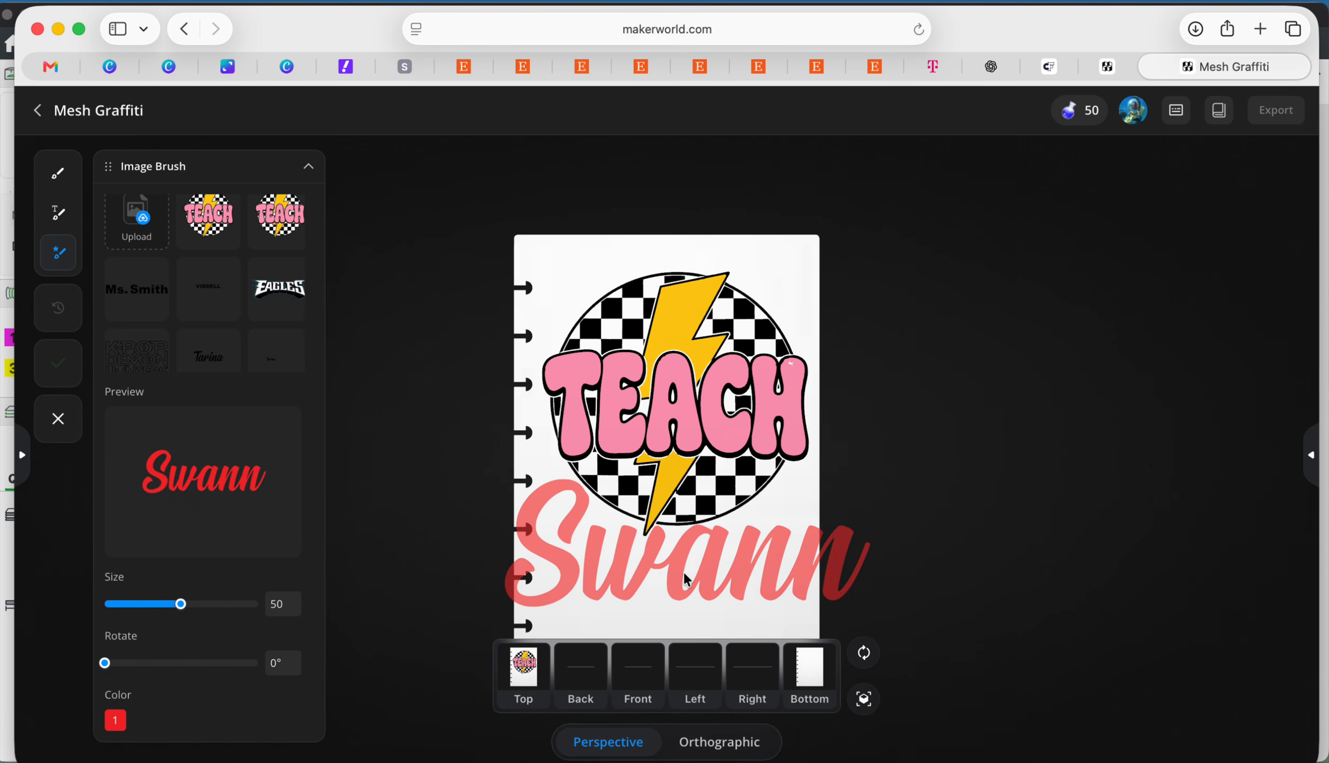
mouse_move(180, 604)
left_mouse_down()
mouse_move(148, 614)
mouse_move(156, 604)
left_mouse_up()
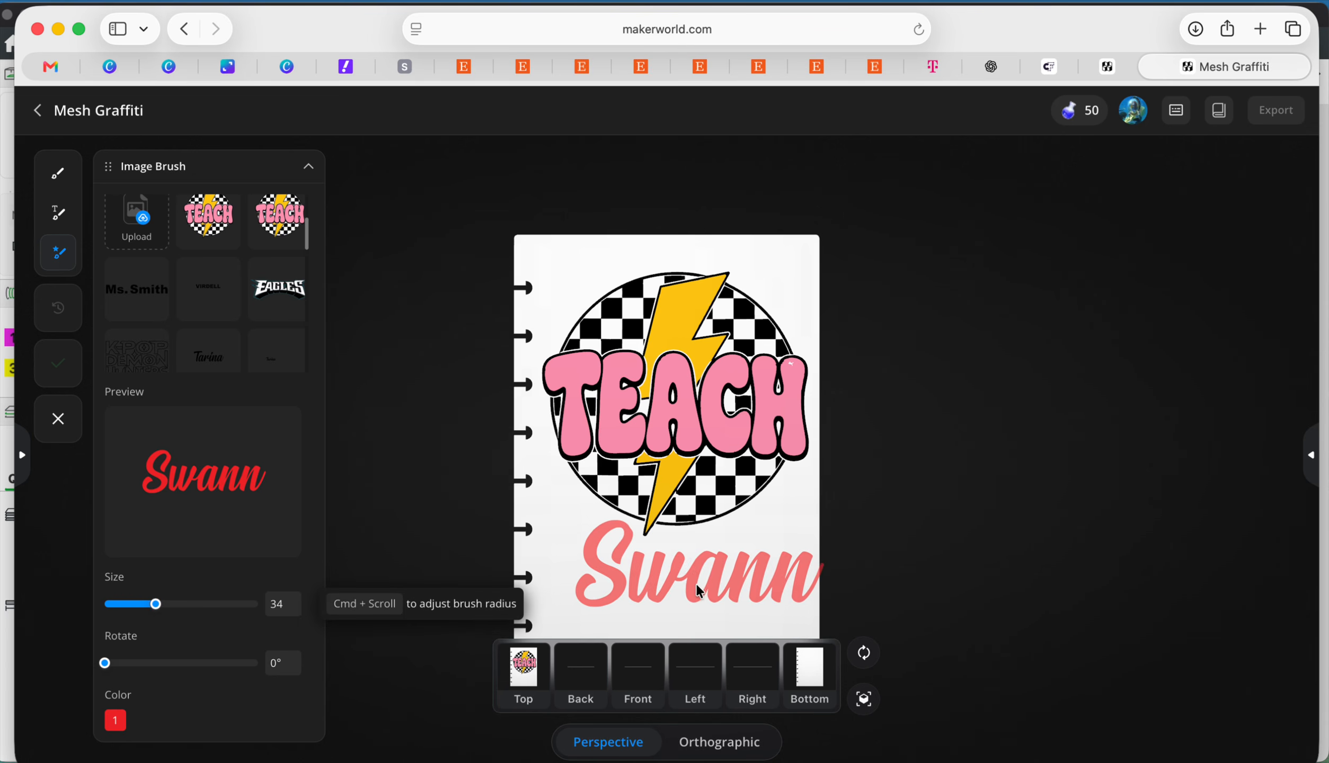
scroll(676, 601, "down", 2)
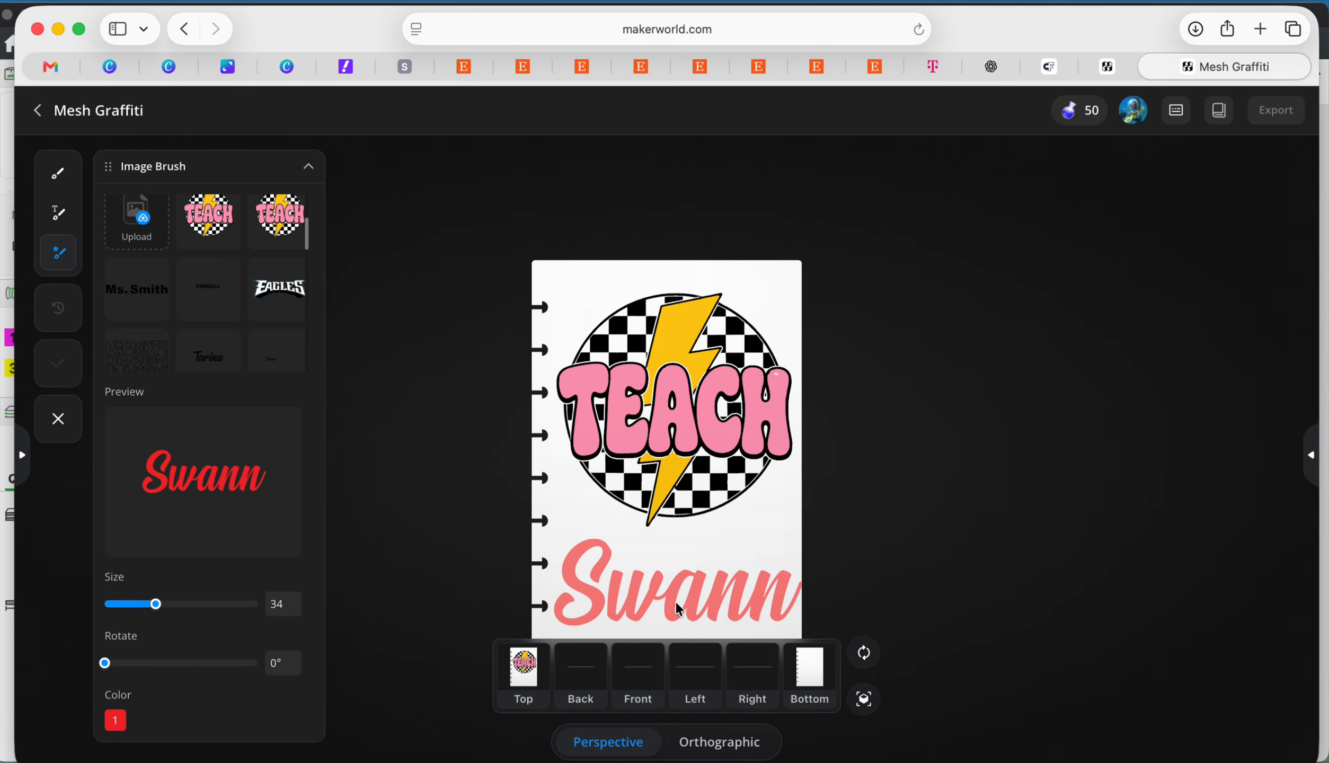
scroll(678, 573, "down", 1)
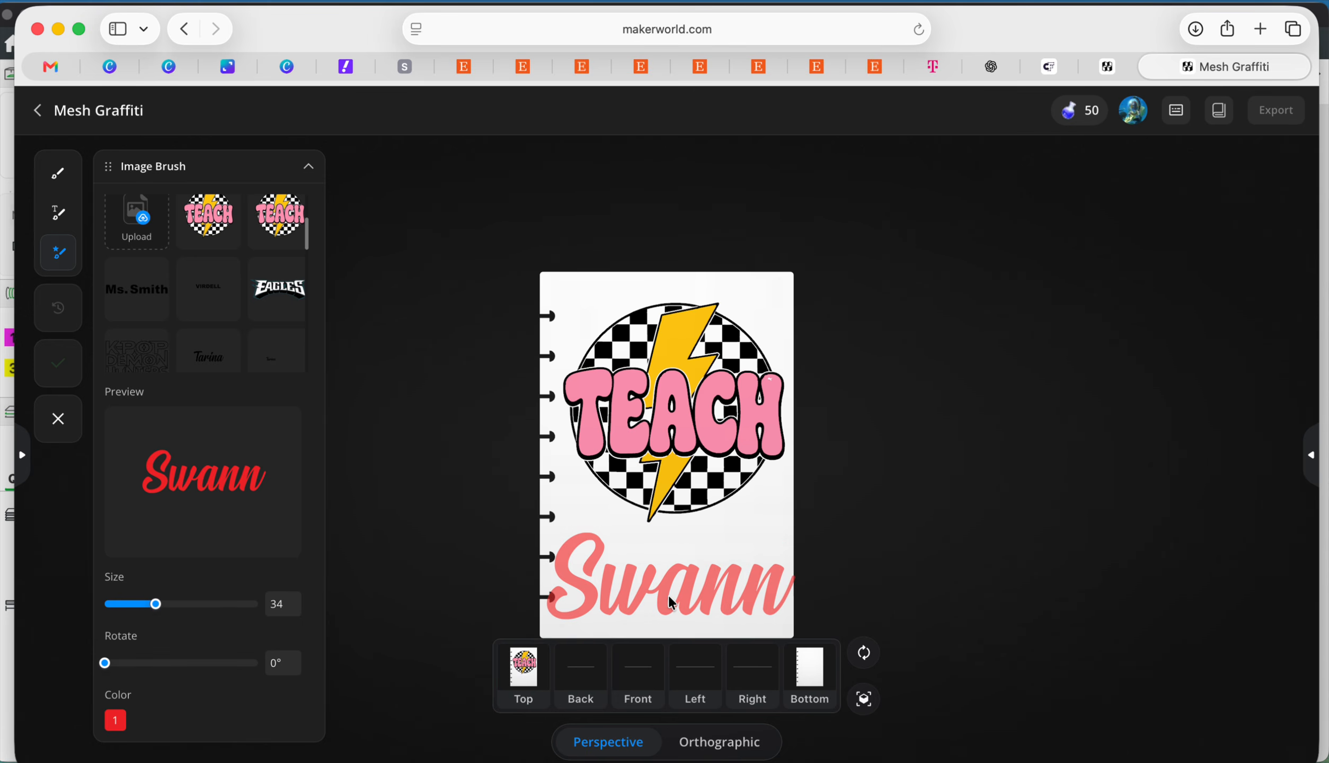
Set the name image's brush size to 31, stamp it centered below the TEACH design and apply the brush edit.
left_click_drag(157, 606, 151, 605)
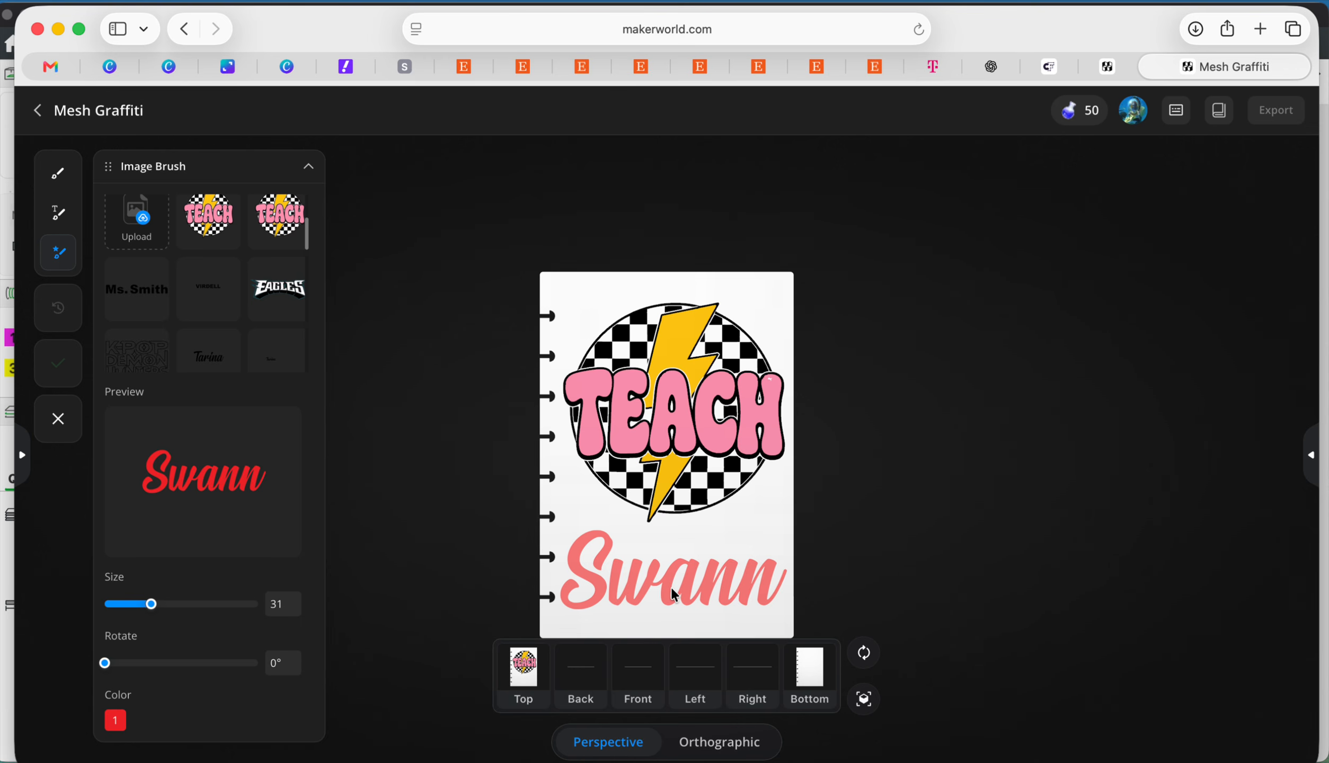
left_click(671, 587)
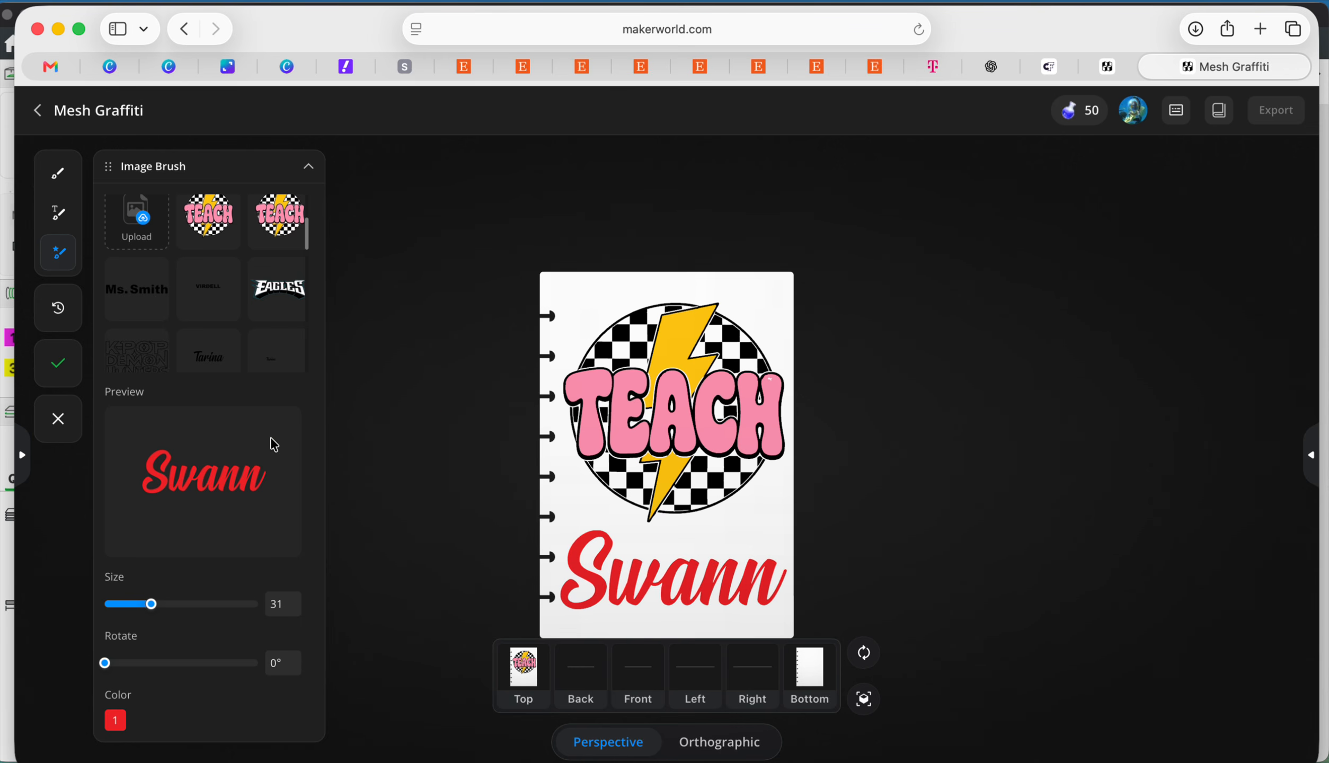
left_click(58, 365)
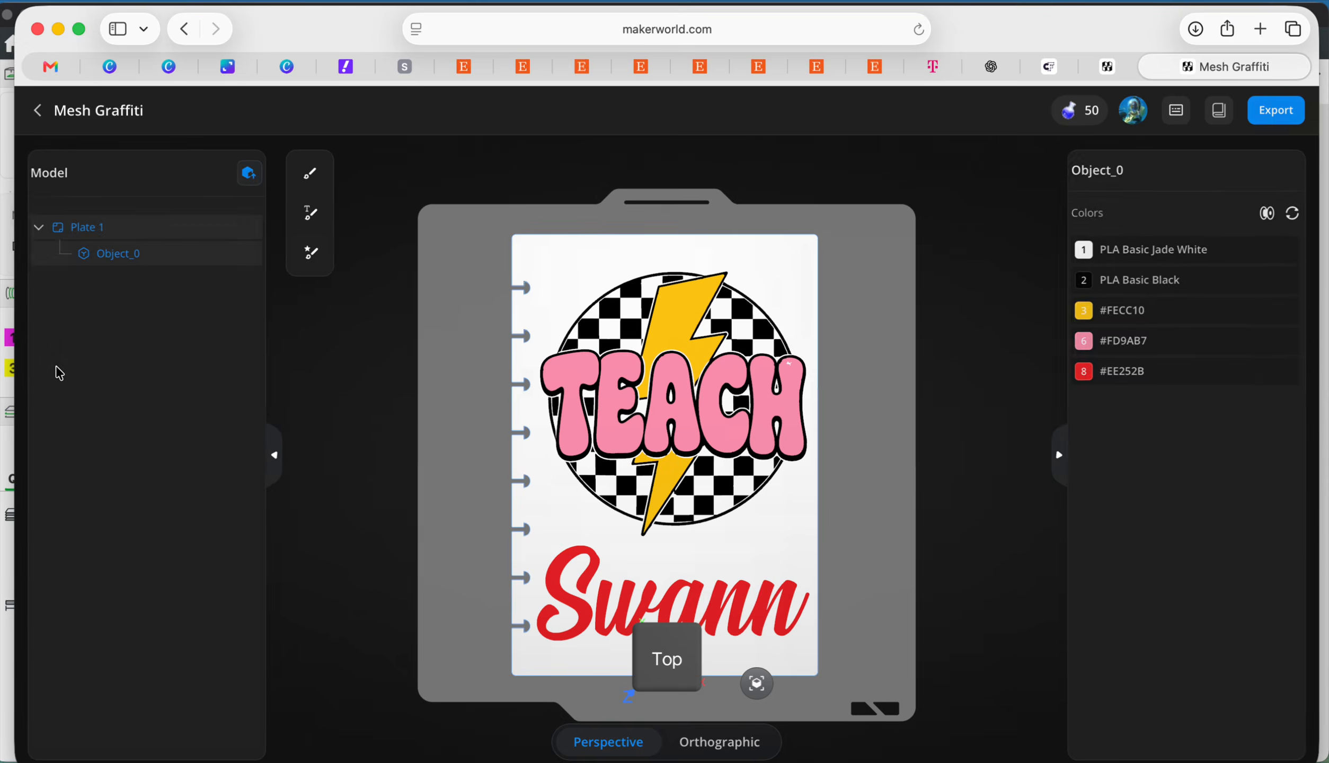
Recolor the name by merging the object's color #EE252B into the pink #FD9AB7, and deselect the object.
left_click(1075, 373)
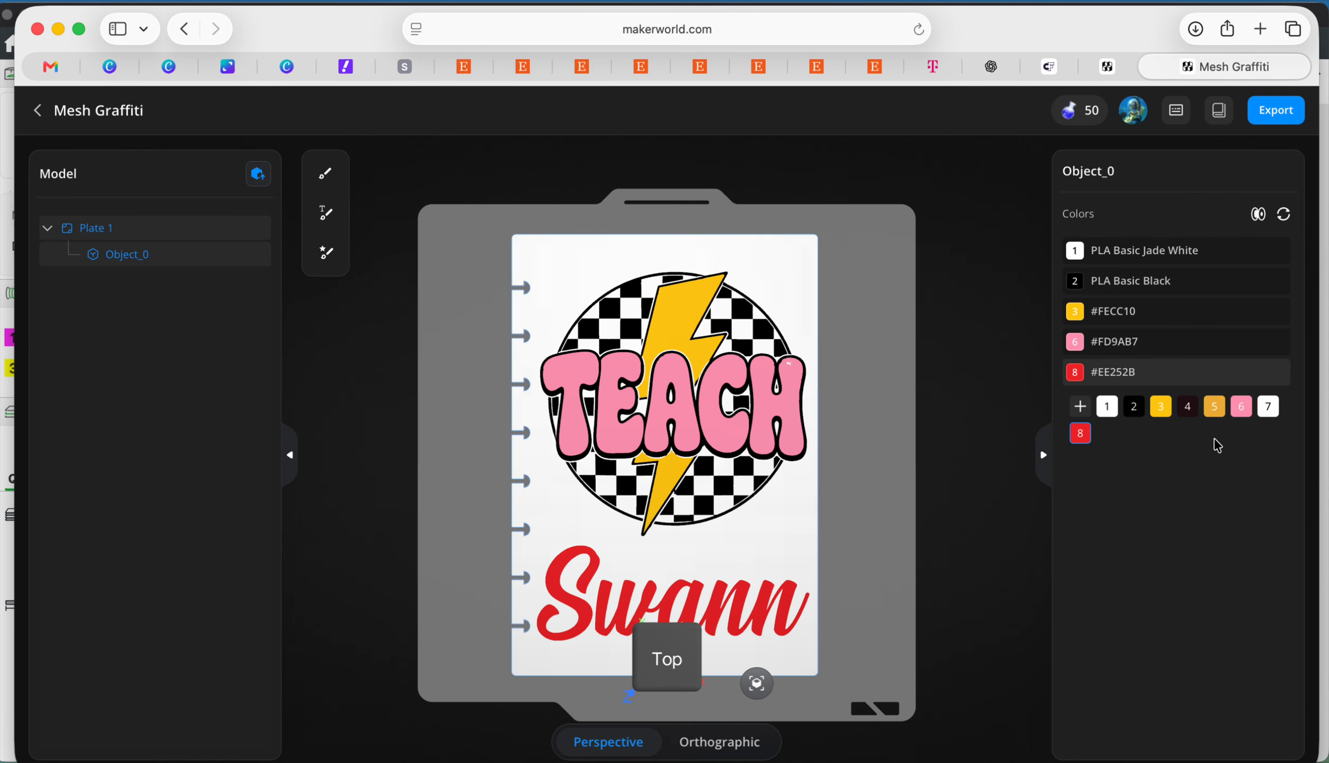
left_click(1241, 408)
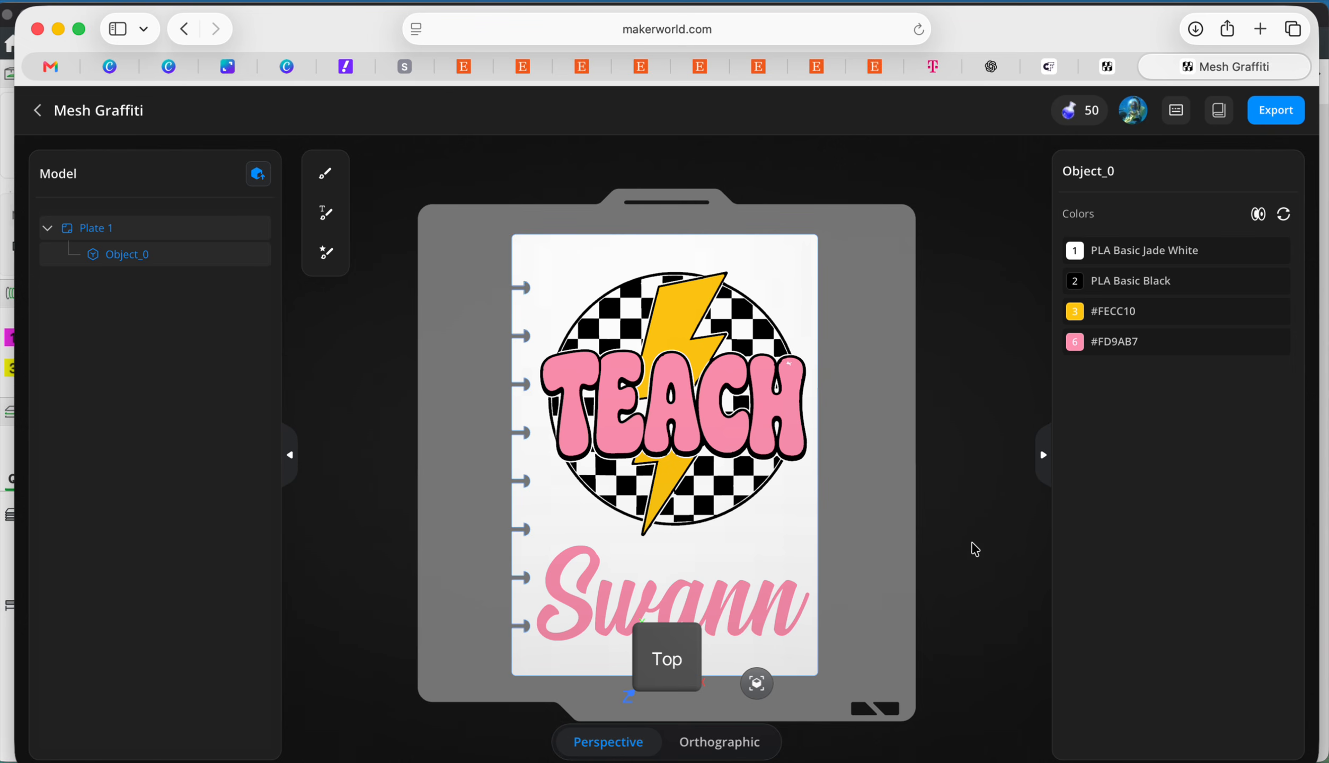
left_click(976, 496)
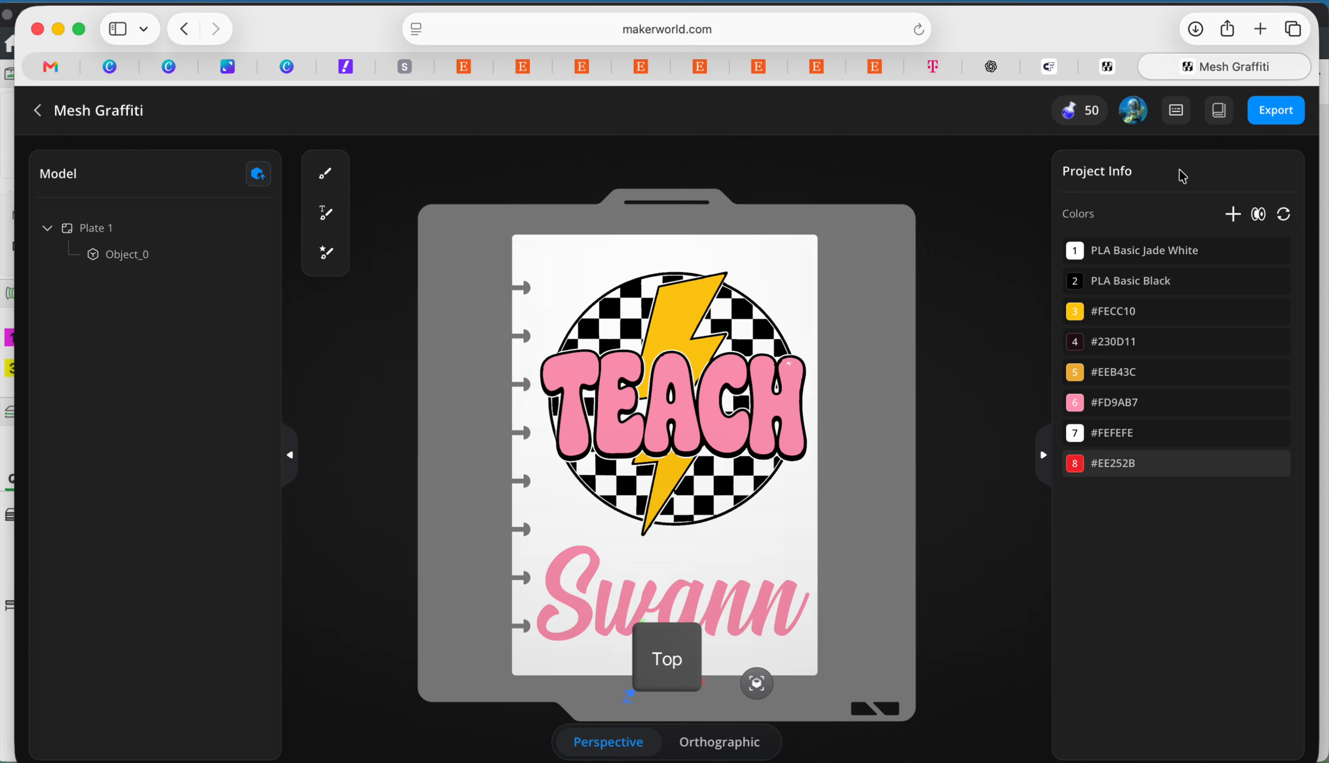
Export the decorated notebook cover and download it as a 3MF file.
left_click(1261, 115)
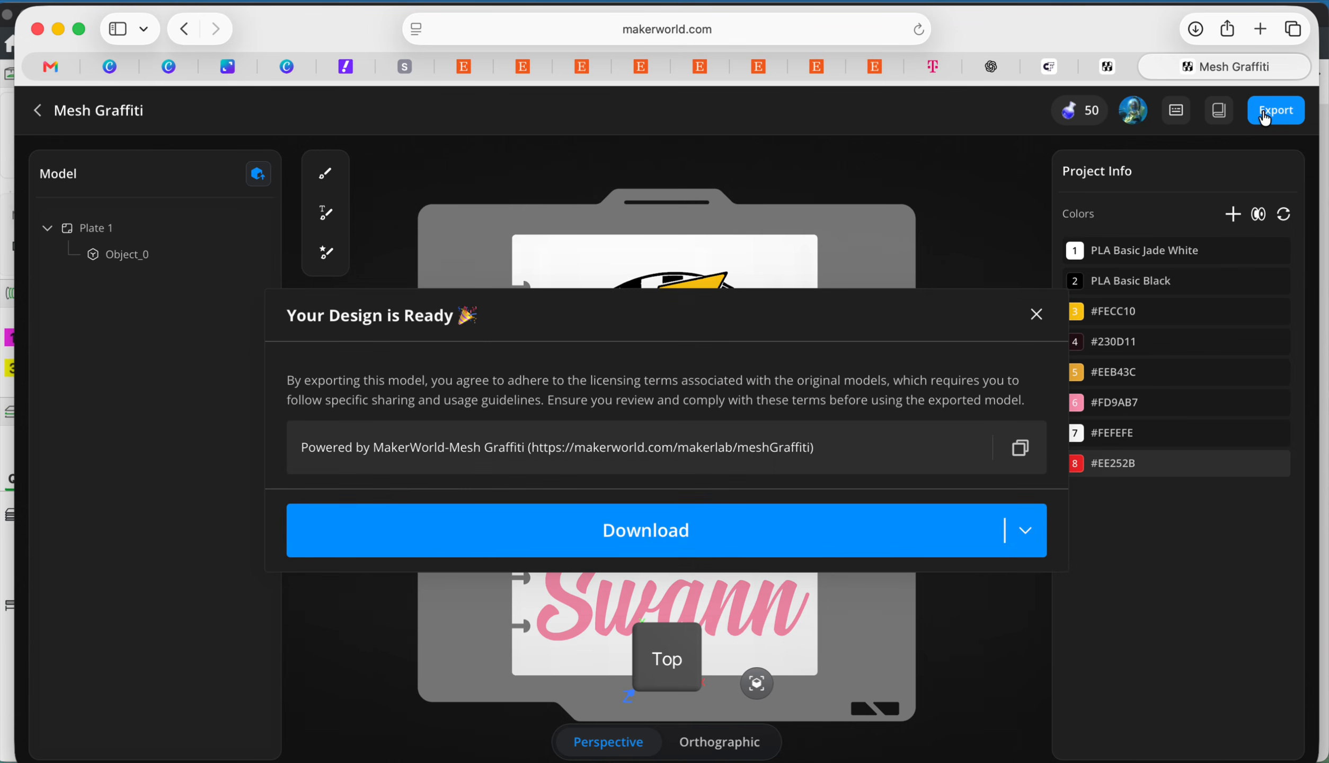
left_click(1017, 538)
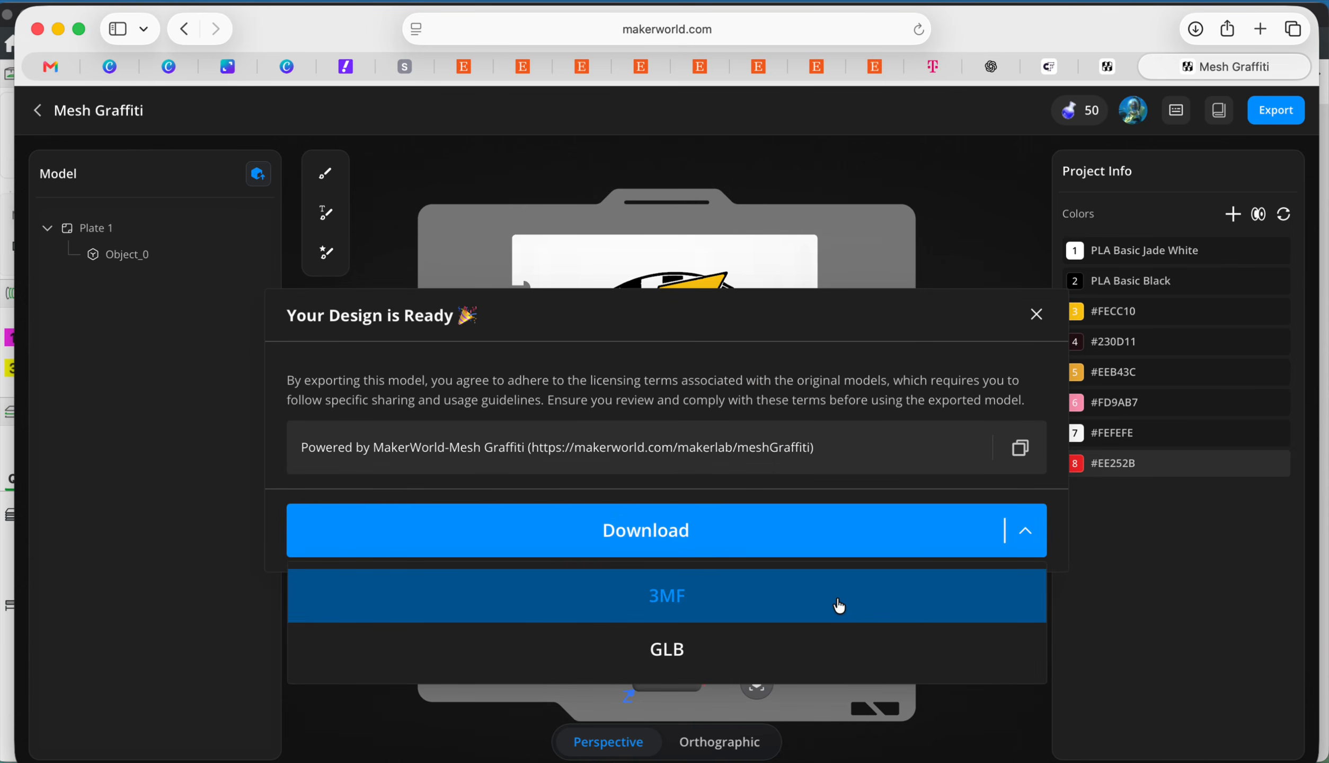
left_click(837, 604)
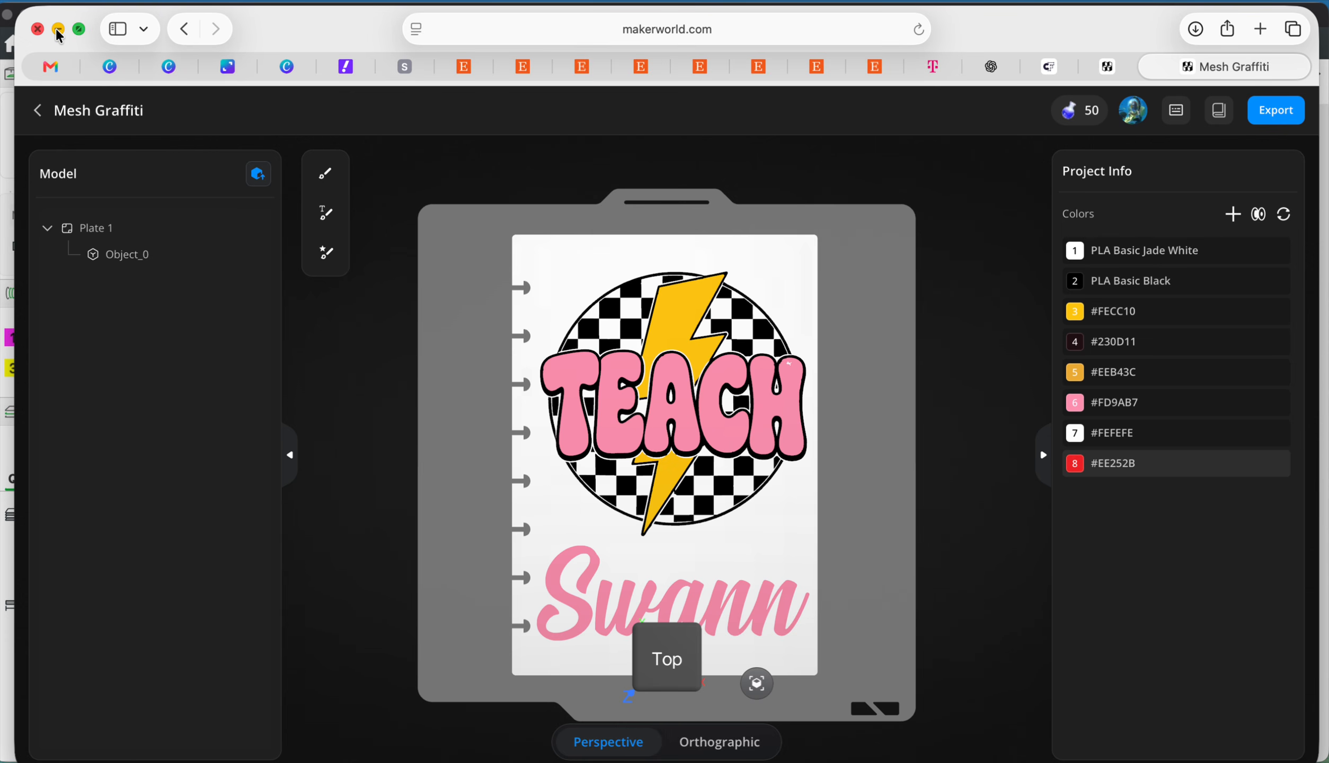
Switch to Bambu Studio, add a second build plate and import mini notebook-2.3mf from Downloads onto it as geometry only.
left_click(58, 30)
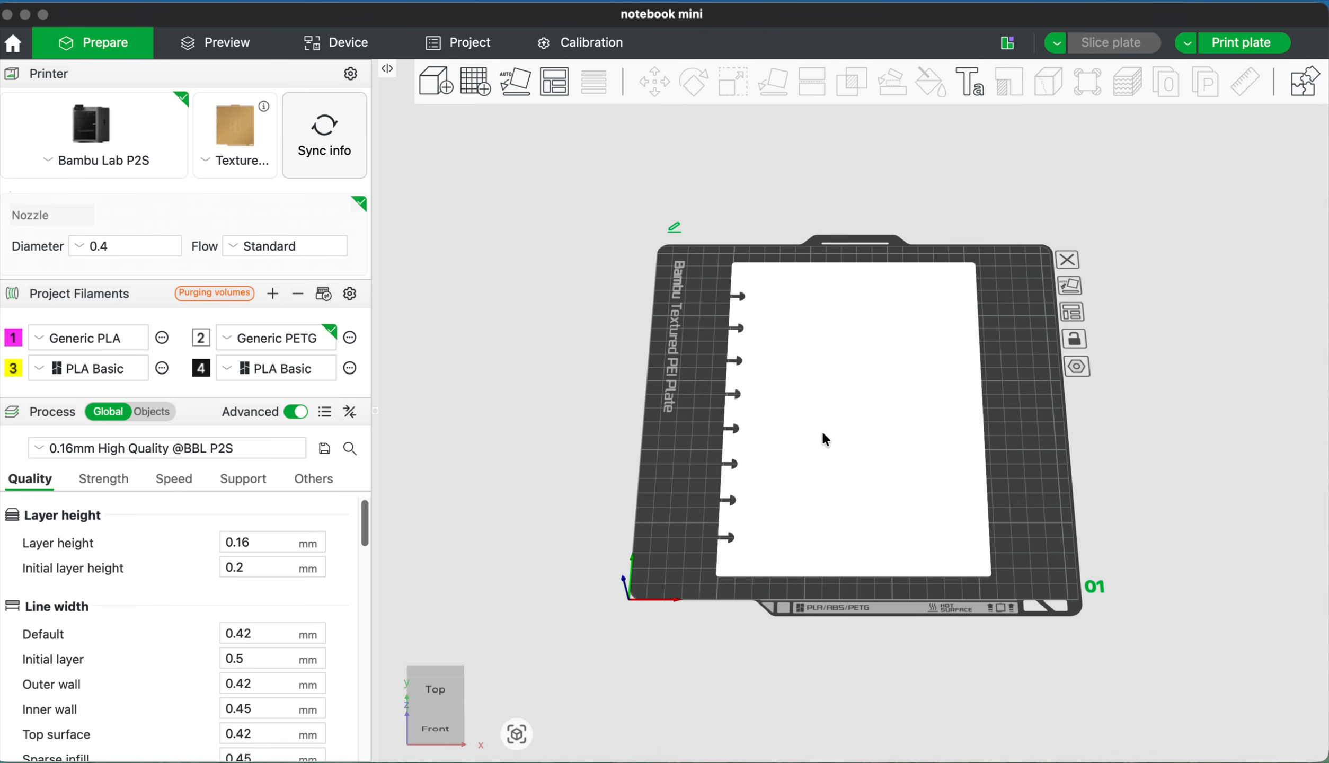
left_click(480, 85)
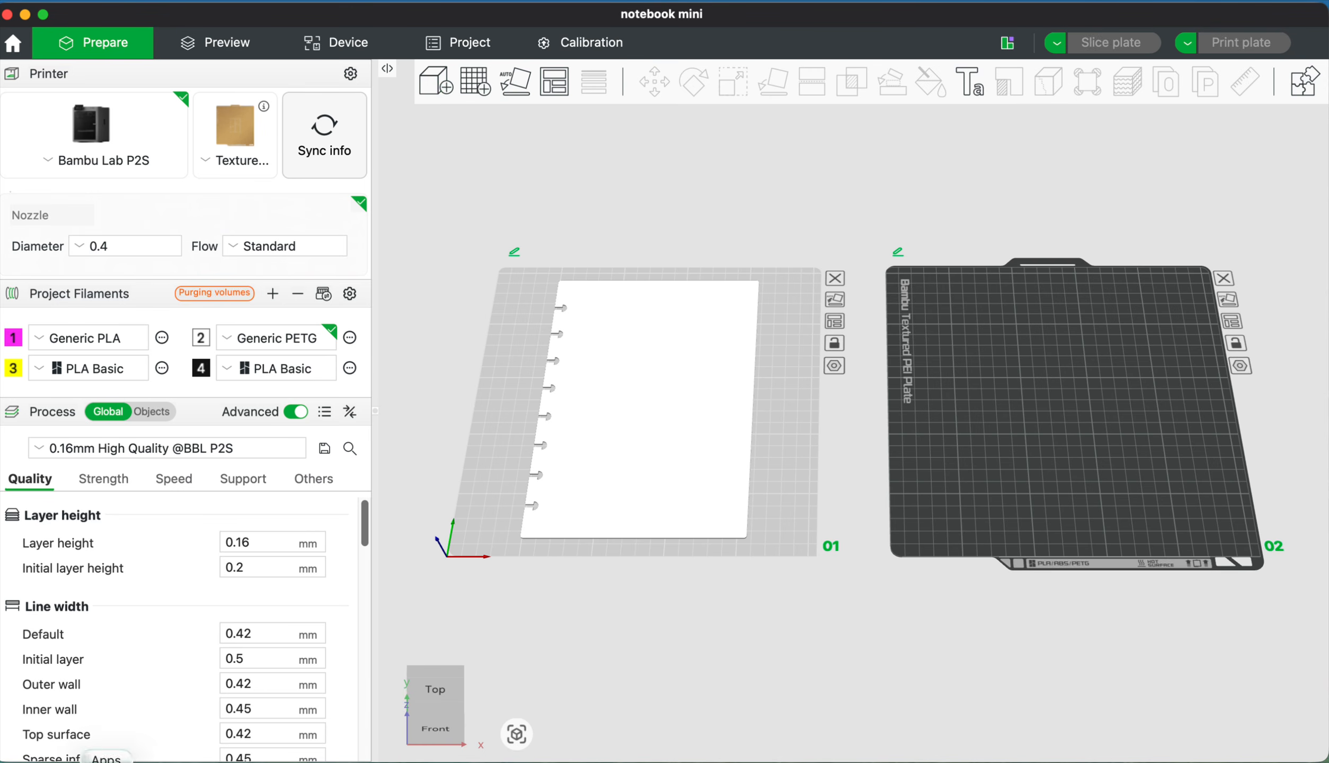
left_click(438, 84)
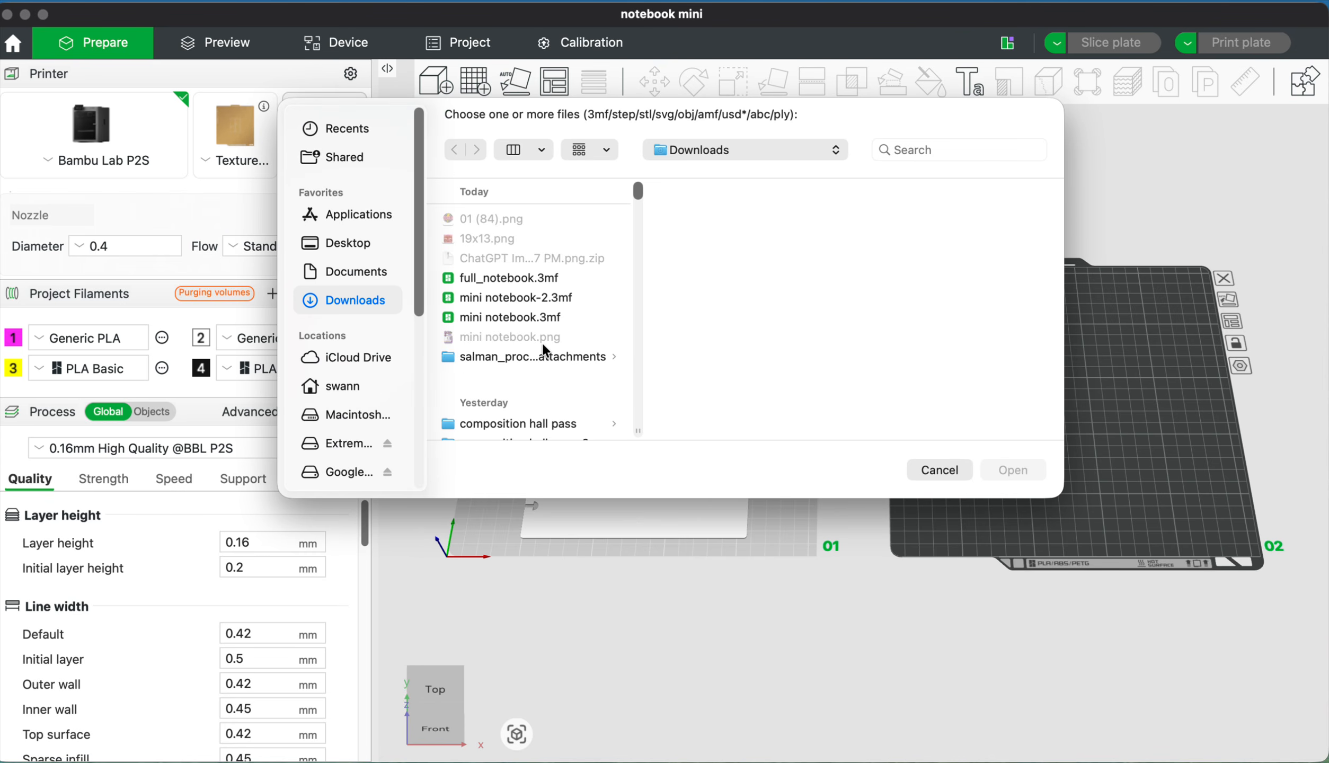
left_click(518, 298)
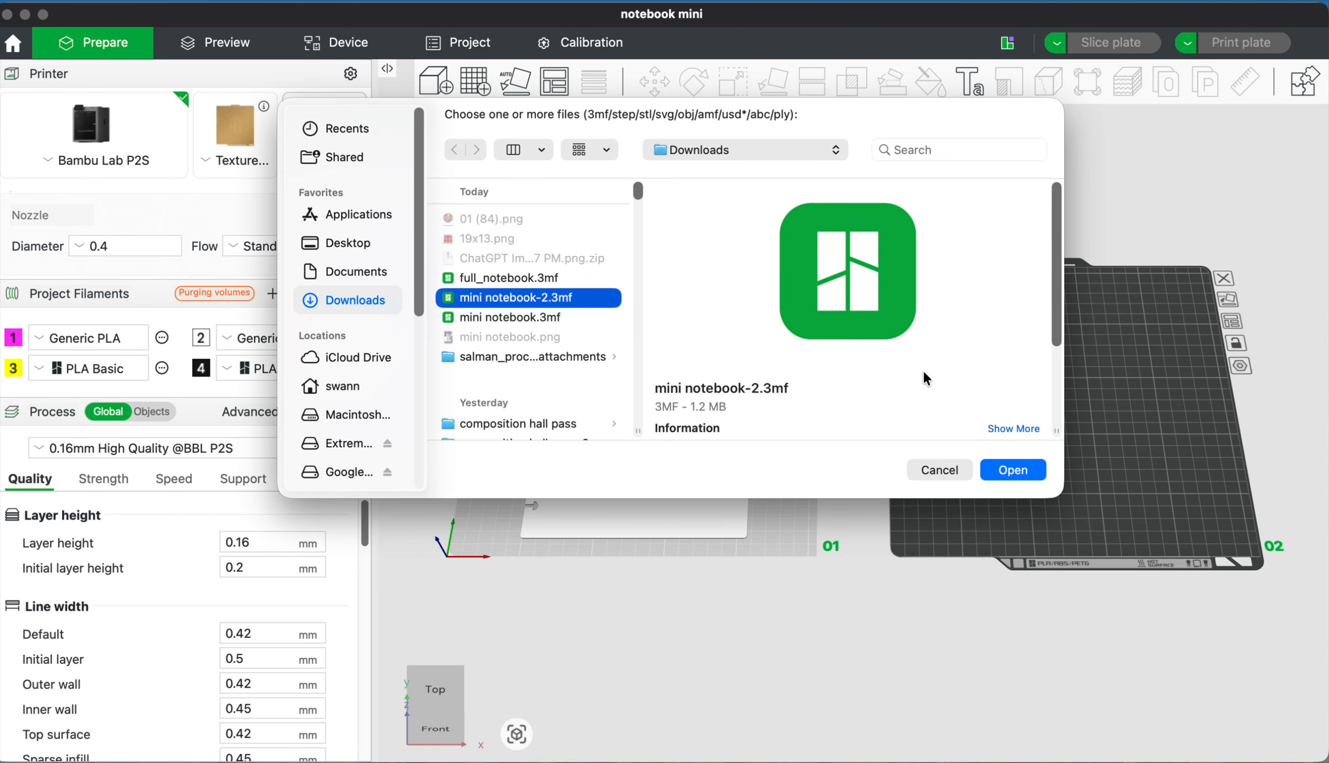
scroll(924, 370, "down", 2)
left_click(990, 469)
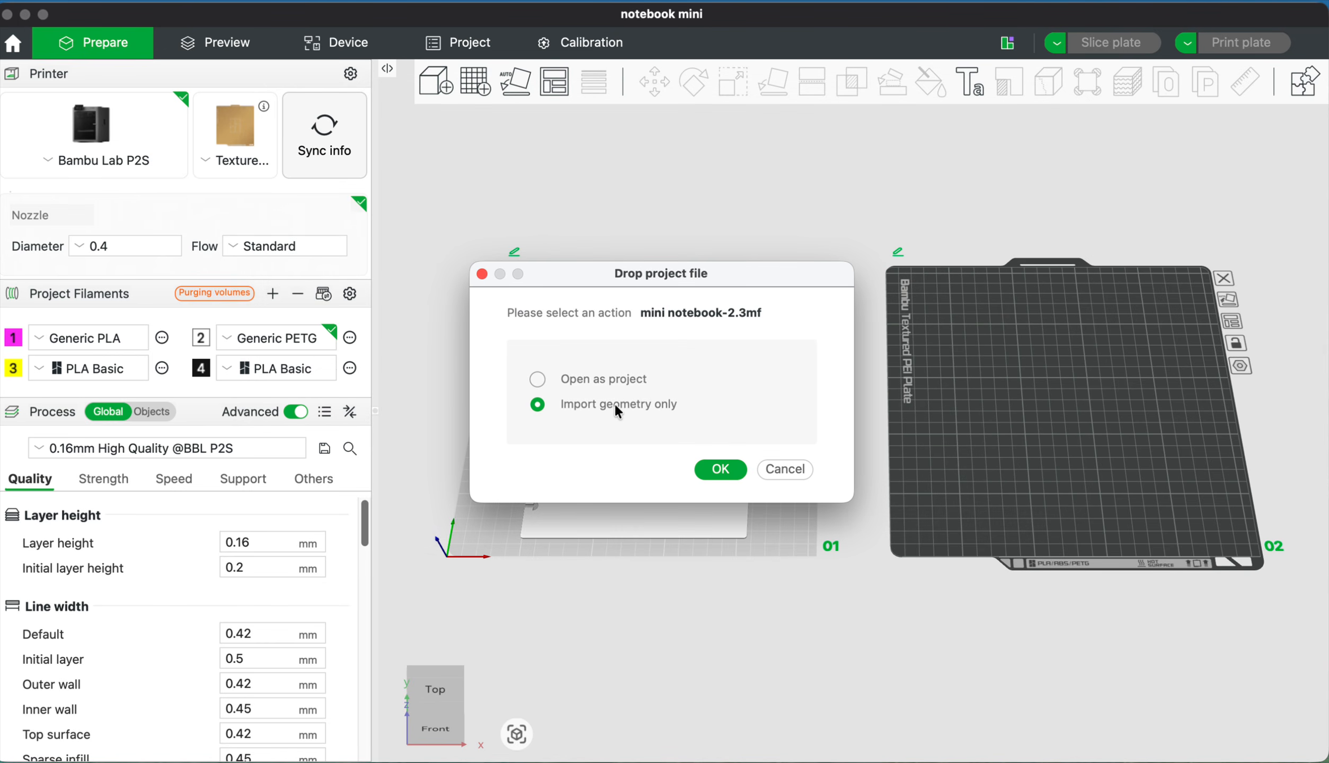
left_click(712, 469)
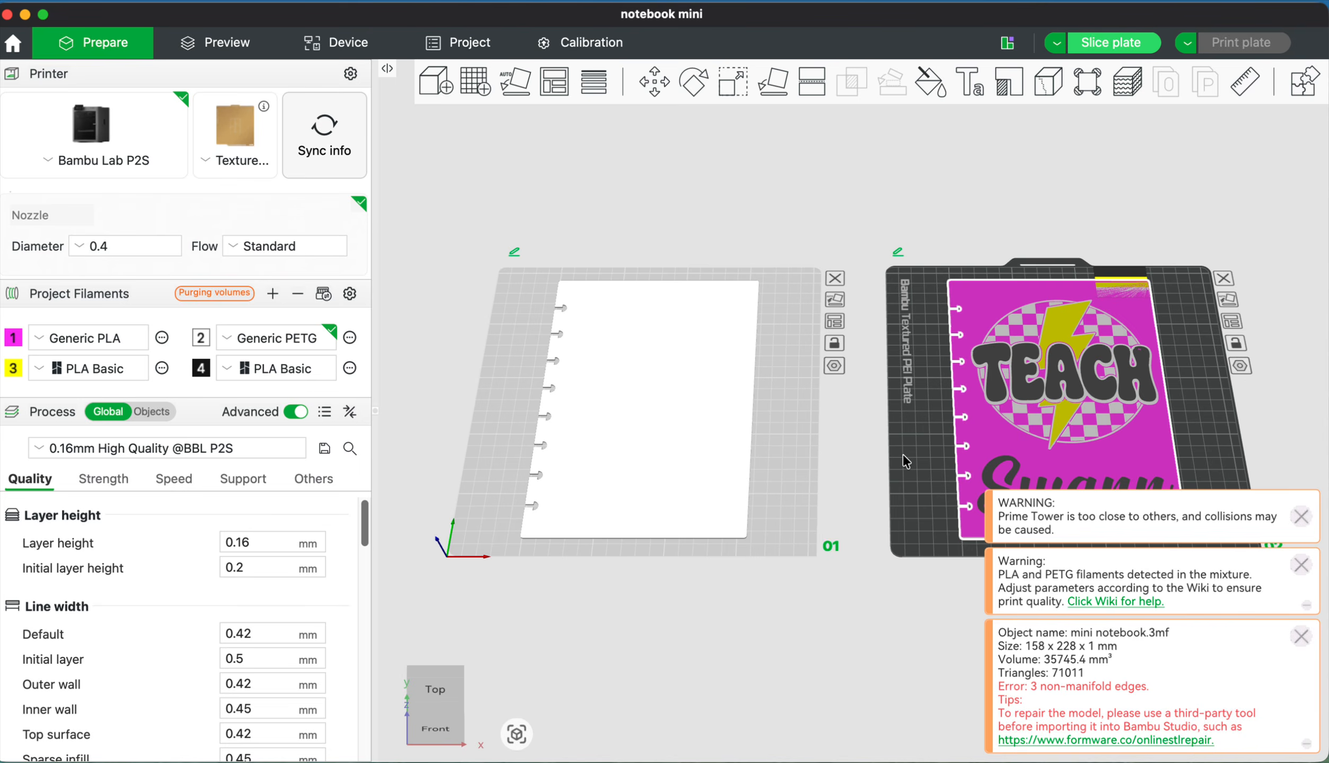
Shift the decorated cover toward the left edge of plate 2 and move the prime tower to the free upper-right corner area.
left_click_drag(1077, 447, 1033, 447)
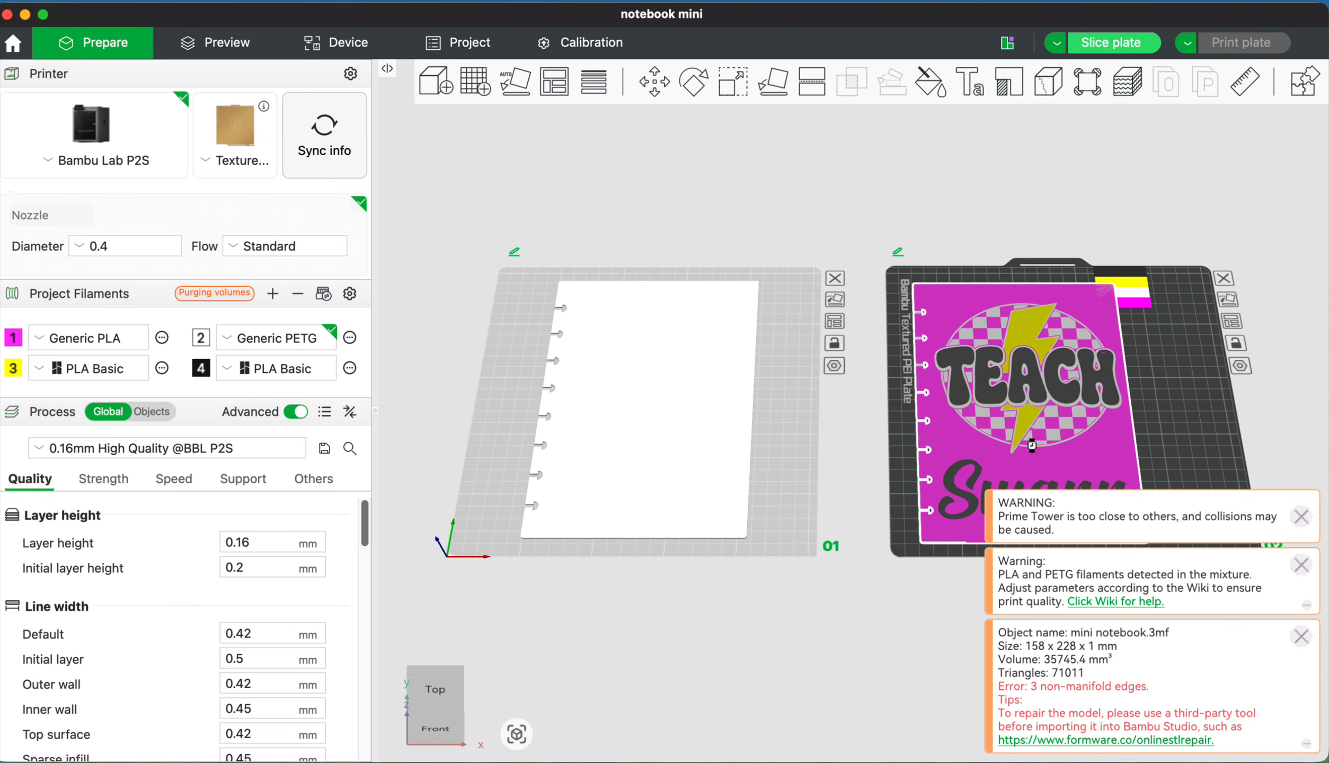
left_click_drag(1129, 279, 1174, 268)
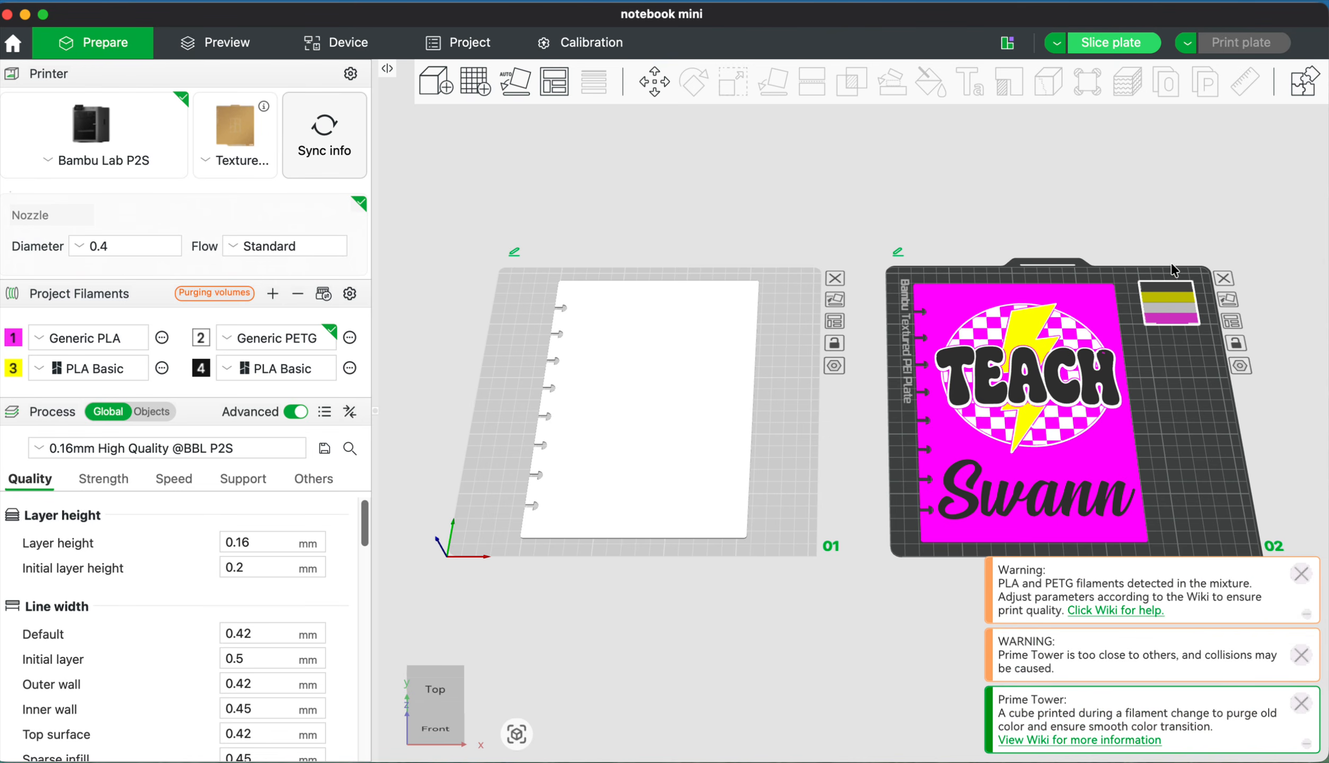
left_click(1204, 446)
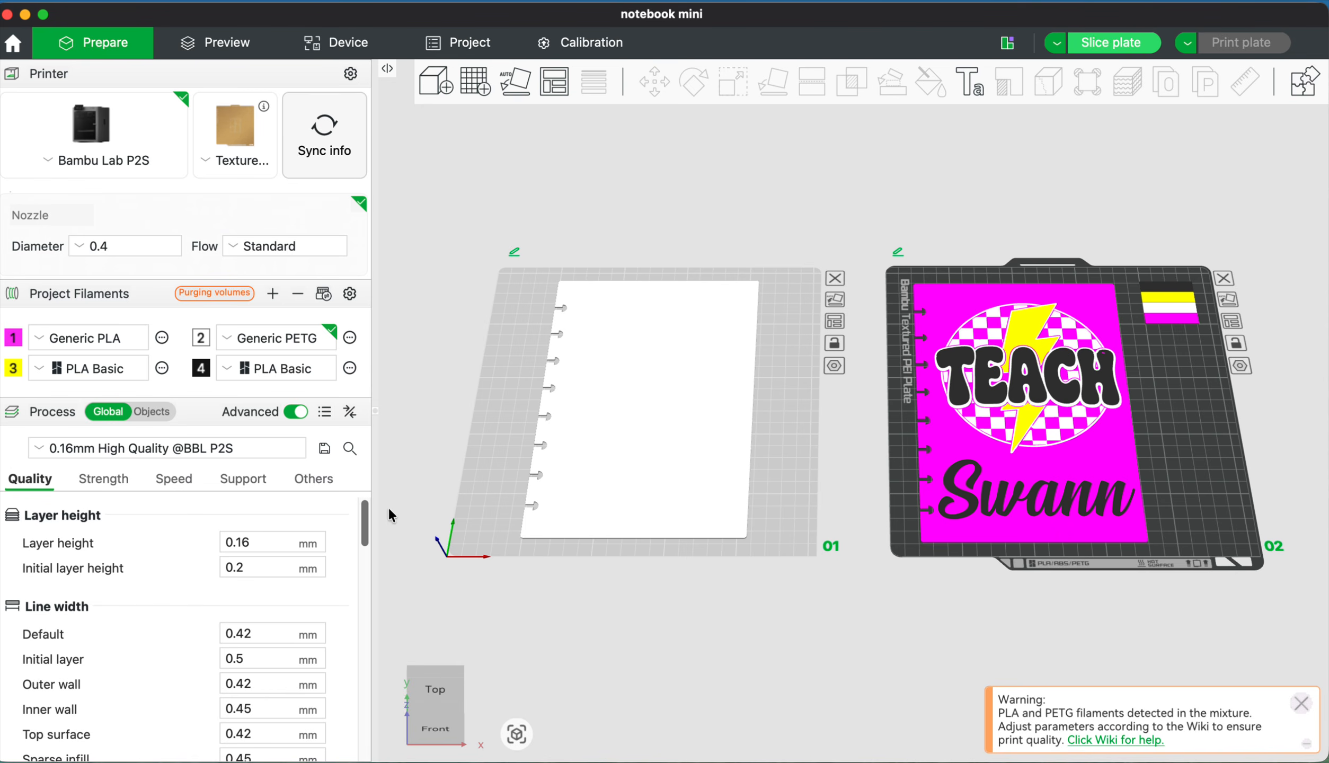
Set project filaments 3, 2 and 4 to the Generic PLA preset.
left_click(124, 367)
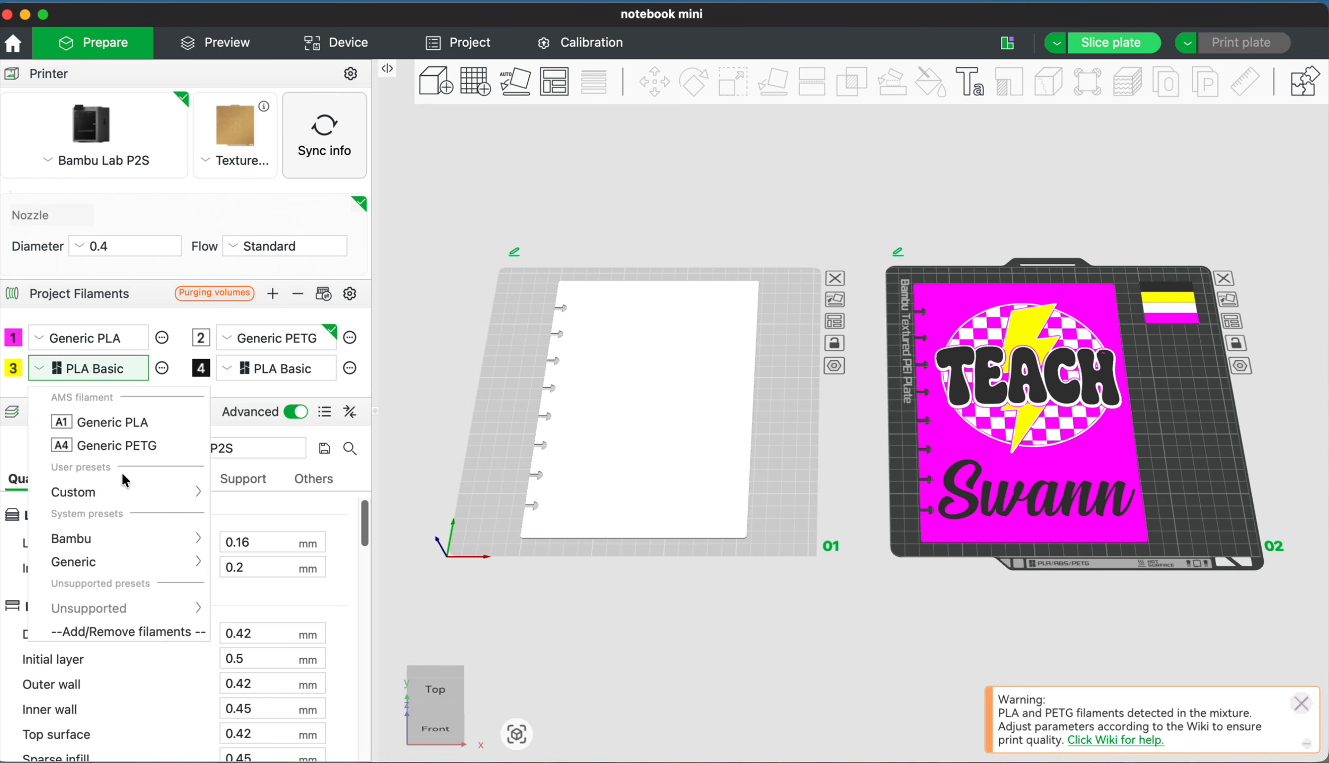
mouse_move(106, 538)
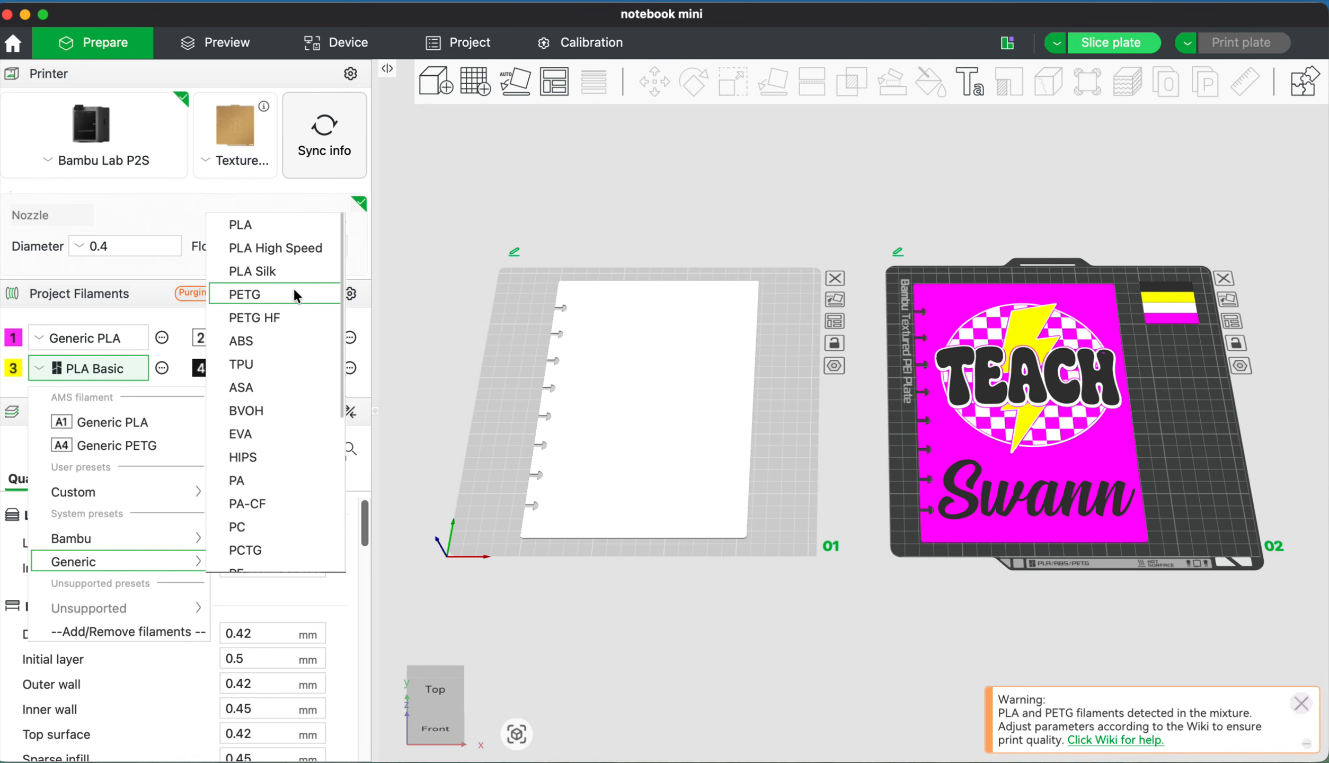
left_click(289, 225)
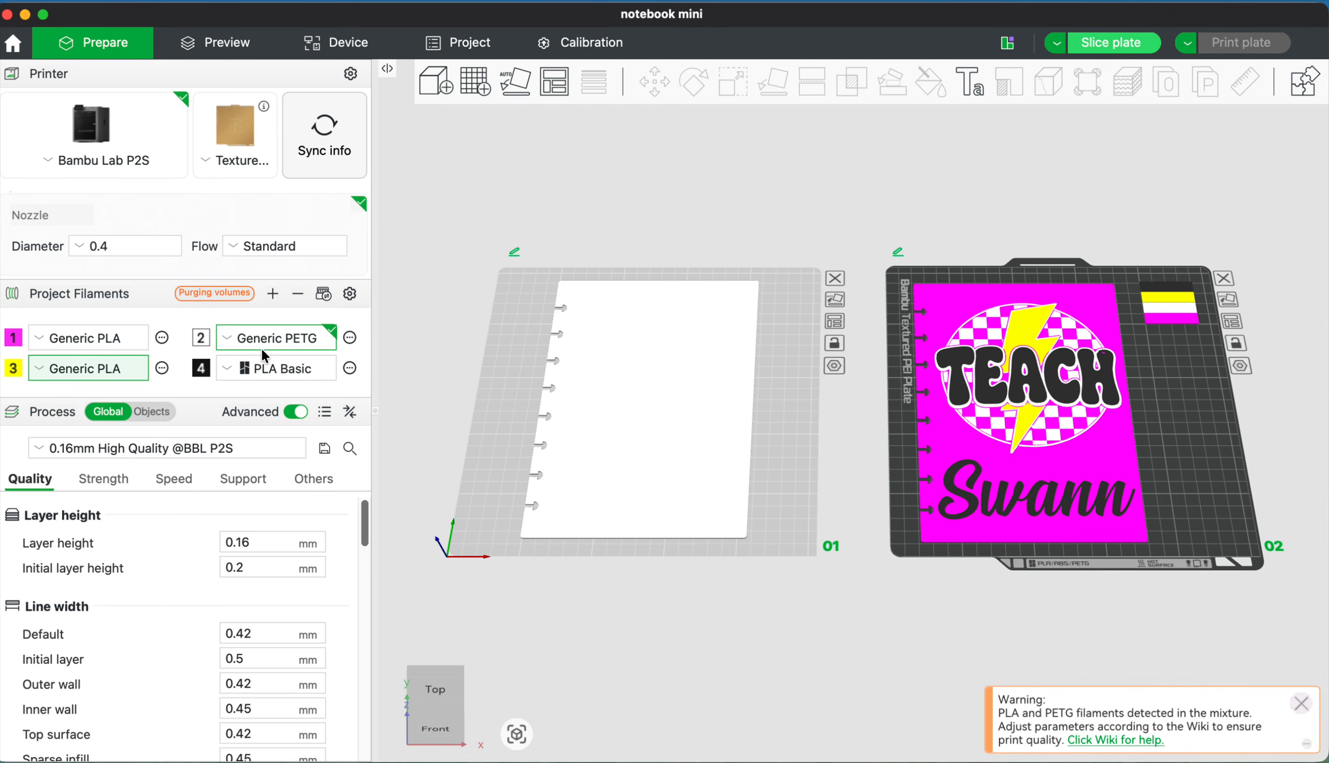
left_click(263, 339)
mouse_move(318, 507)
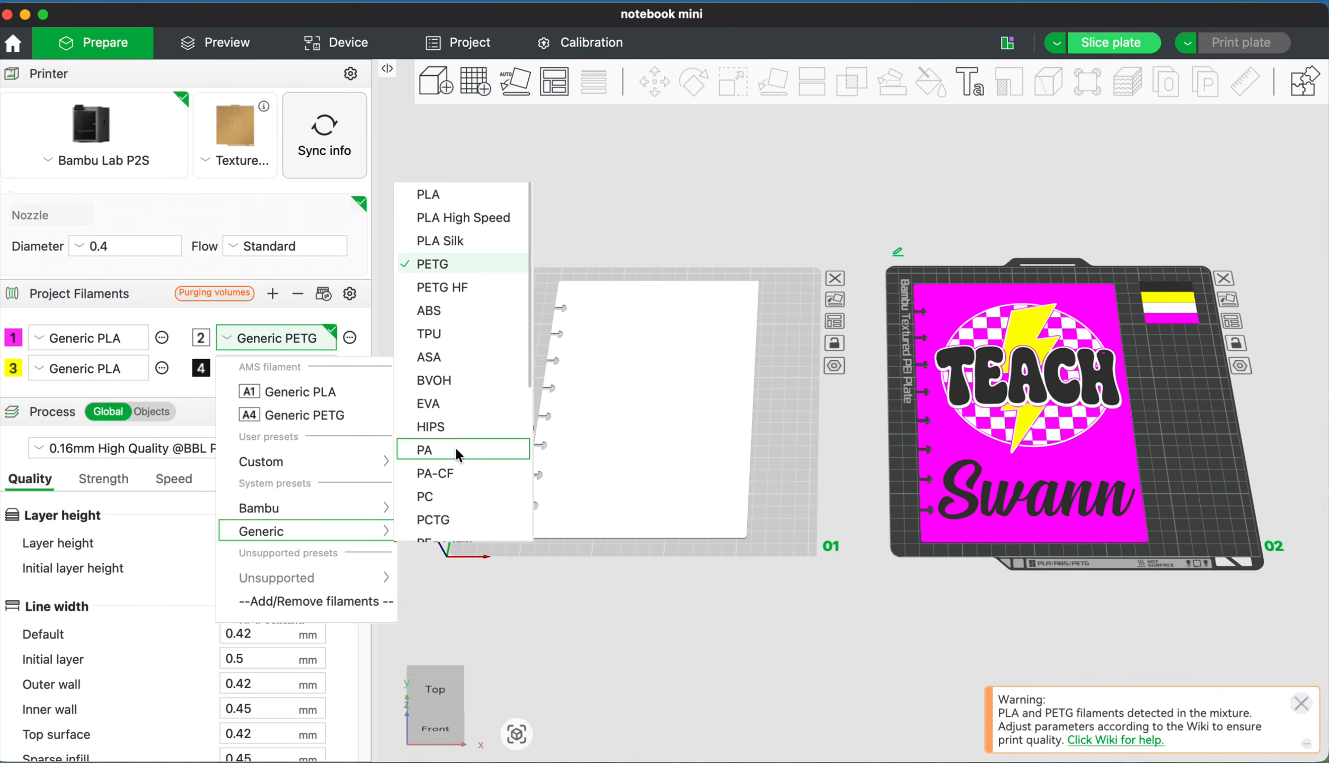
left_click(449, 198)
left_click(285, 367)
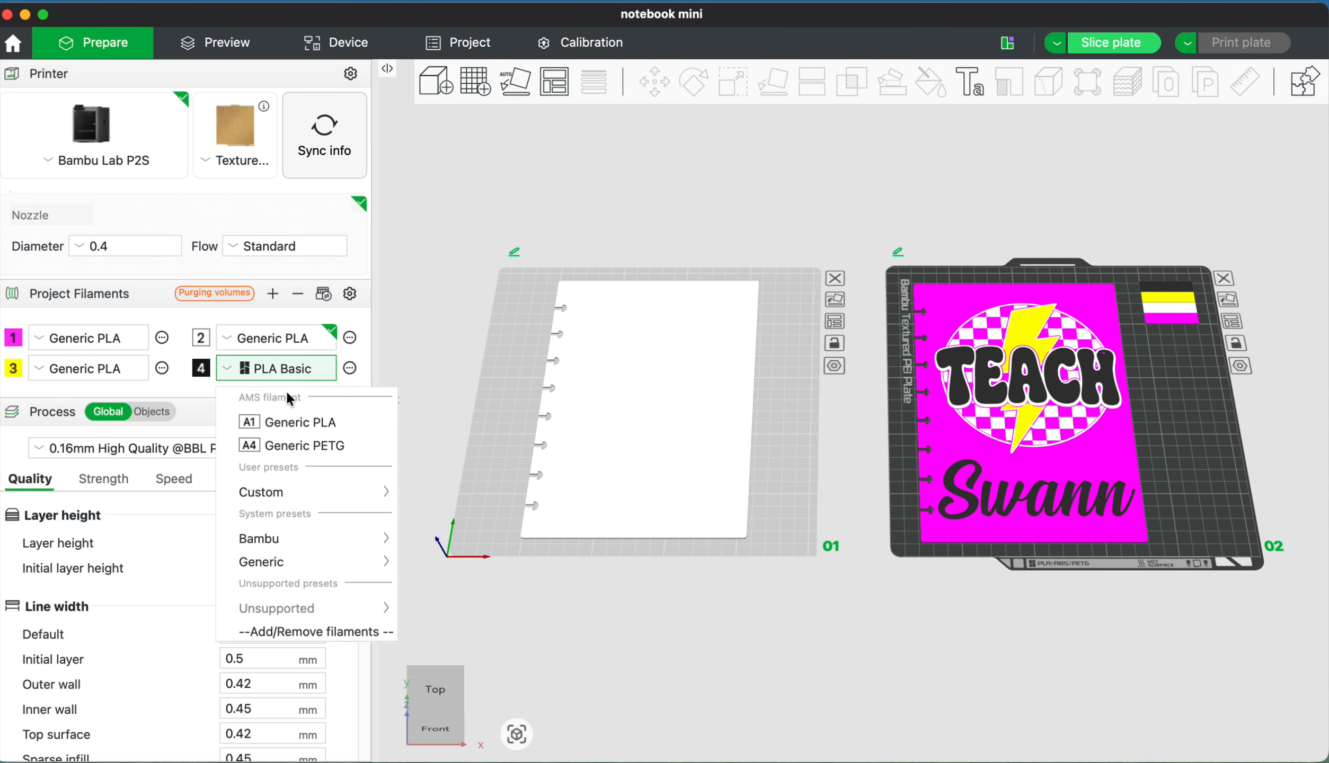
mouse_move(326, 533)
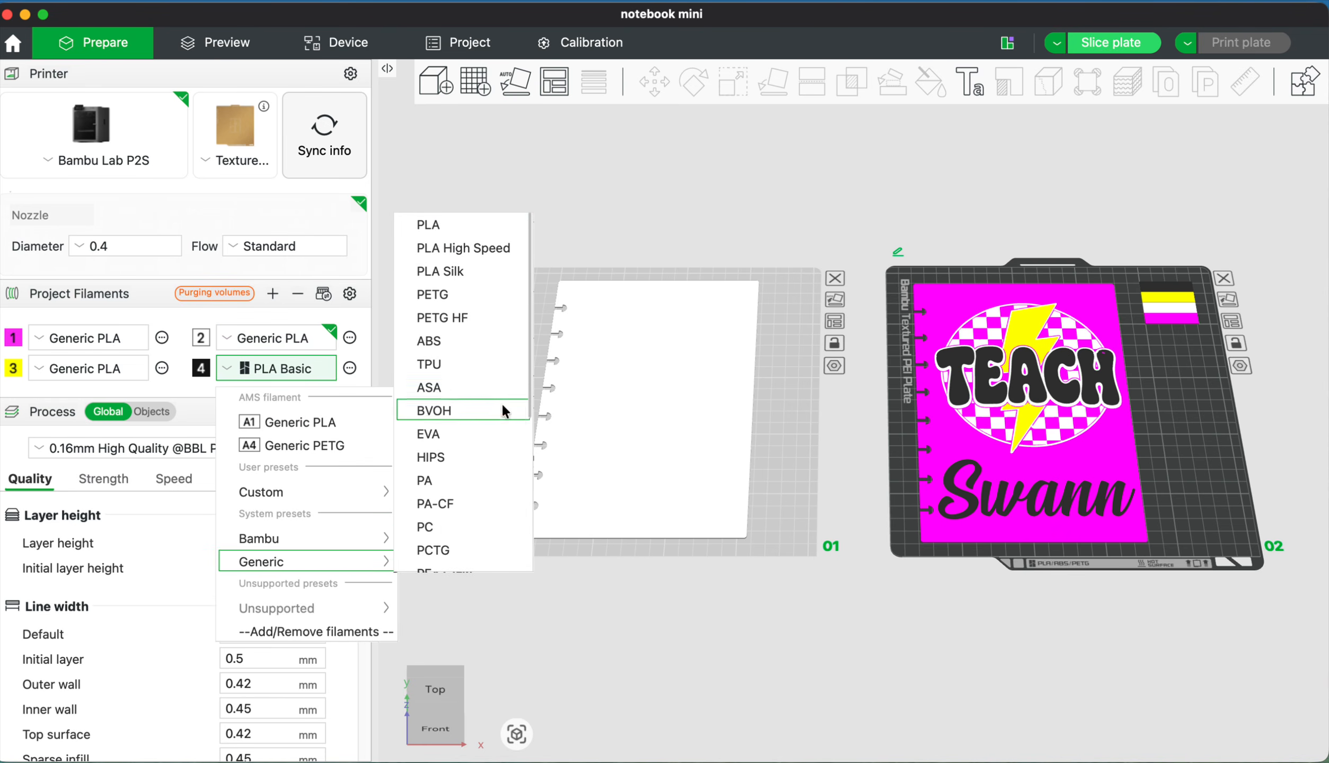
left_click(482, 230)
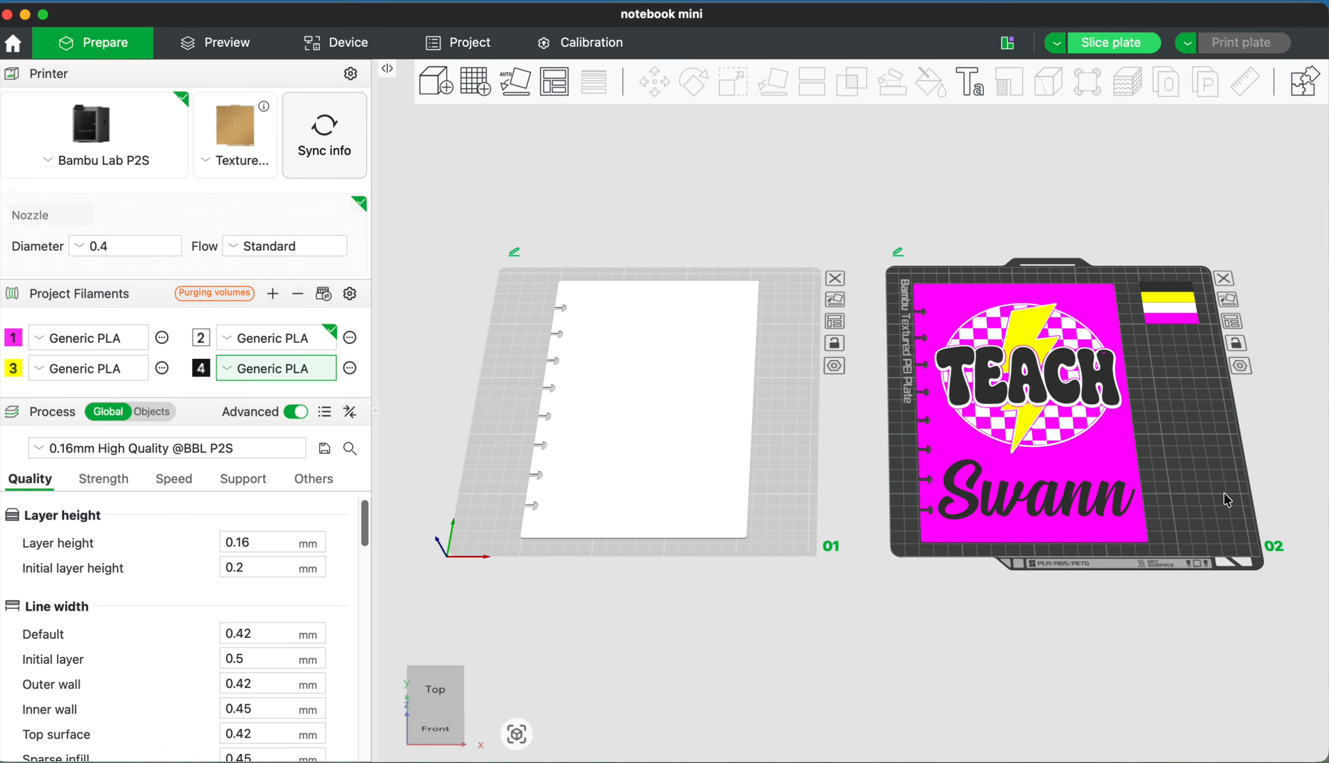
Check the decorated cover against the blank cover on plate 1, and nudge the decorated cover slightly toward the rear of plate 2.
left_click(1025, 442)
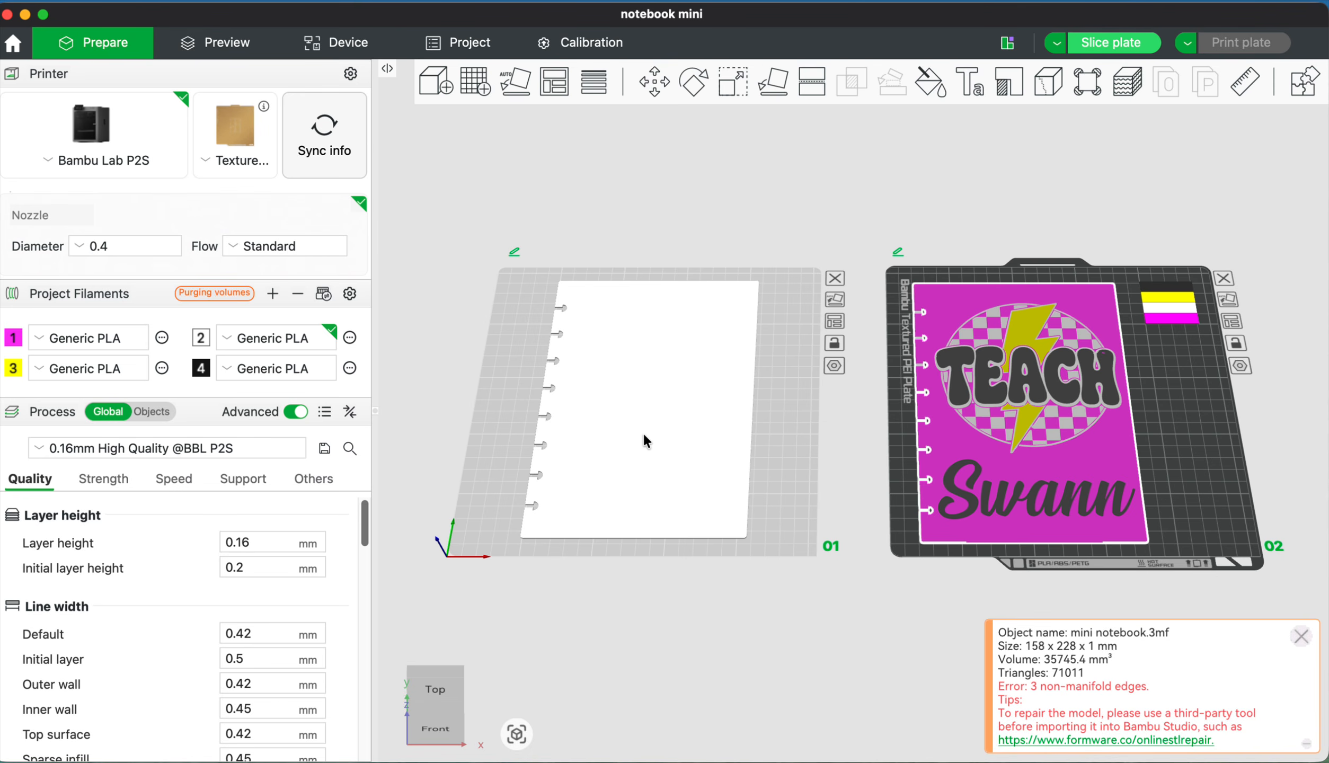
left_click(625, 413)
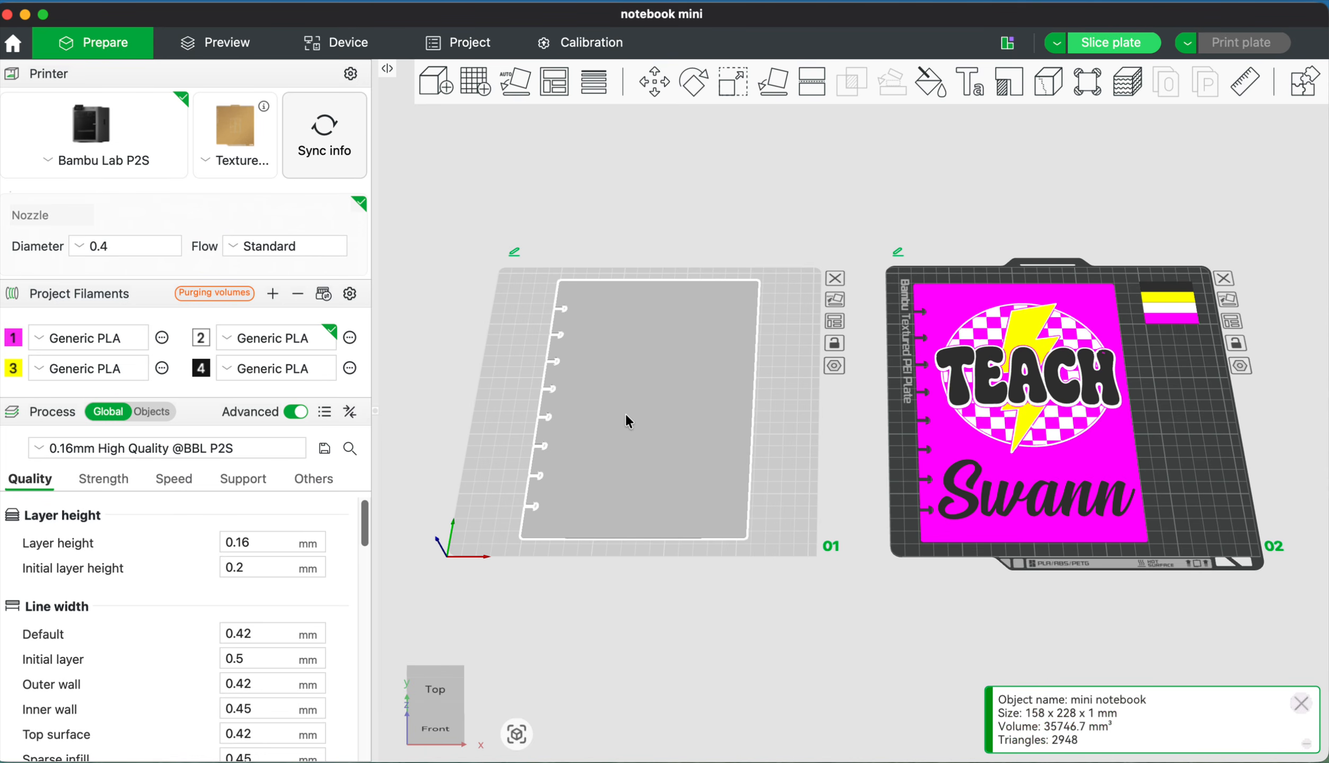
left_click(1027, 455)
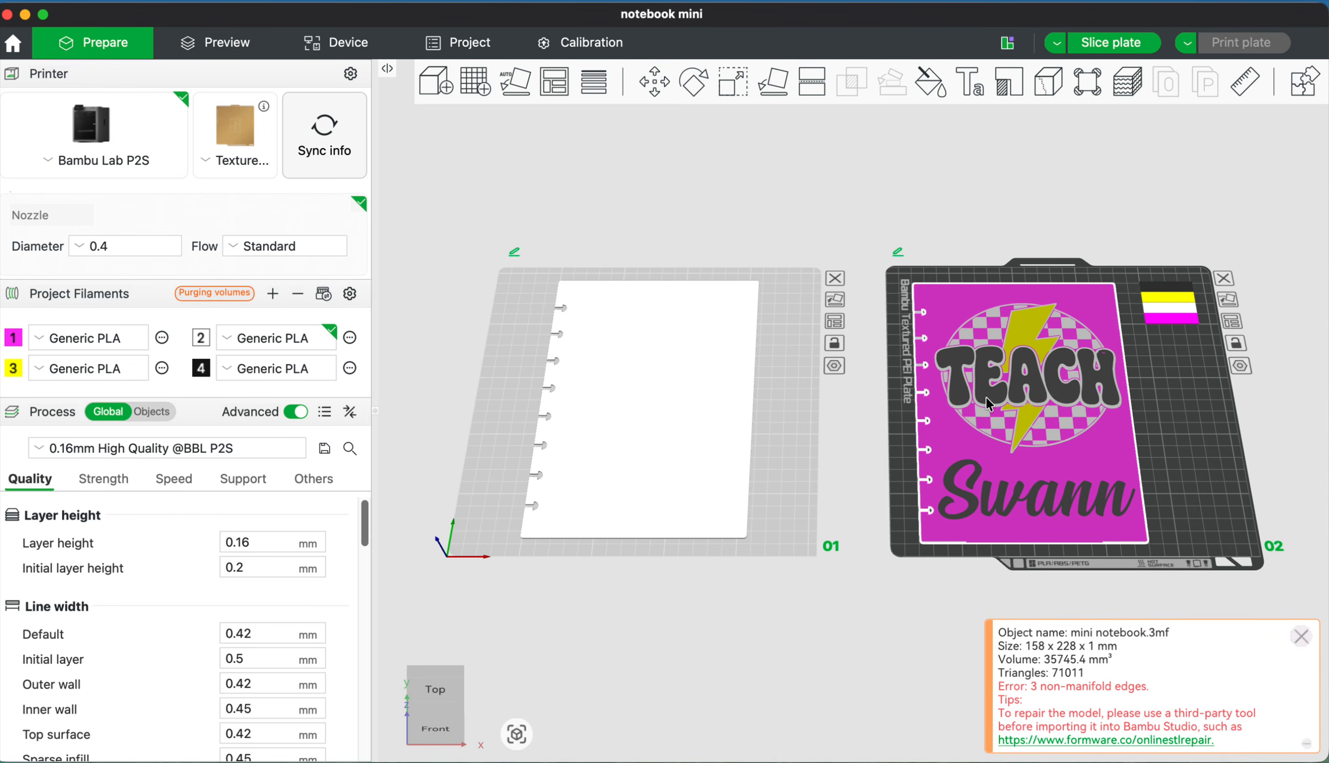
left_click_drag(979, 441, 979, 436)
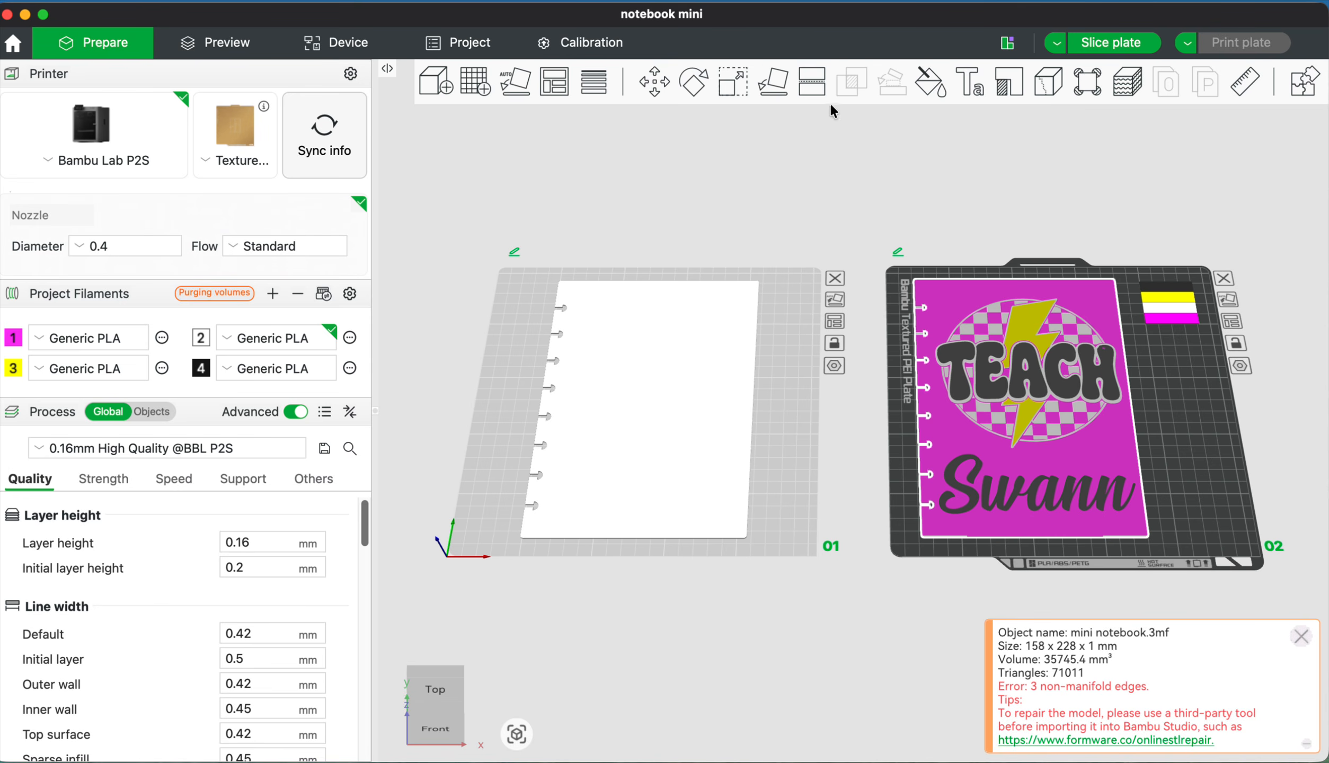
Lay the decorated cover flat with its TEACH design facing down on plate 2, and slice the plate.
left_click(775, 98)
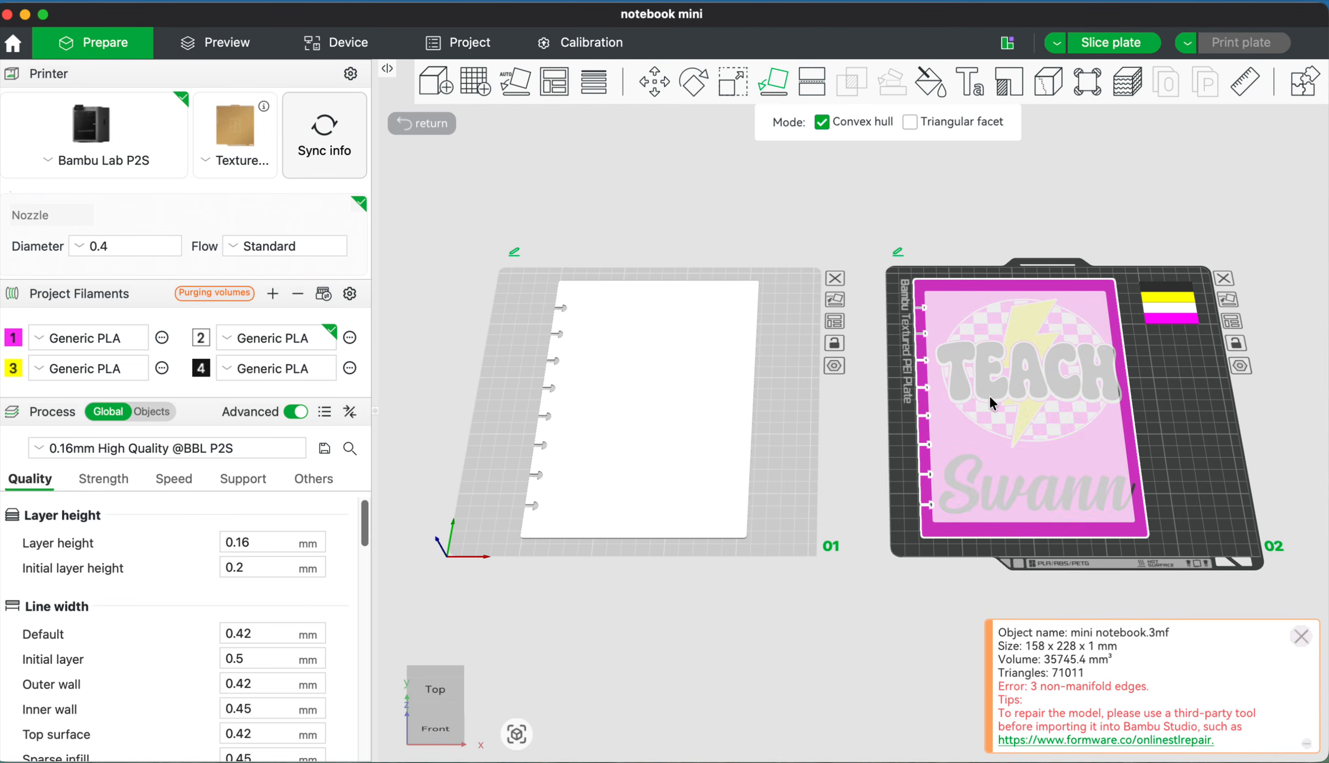
left_click(989, 394)
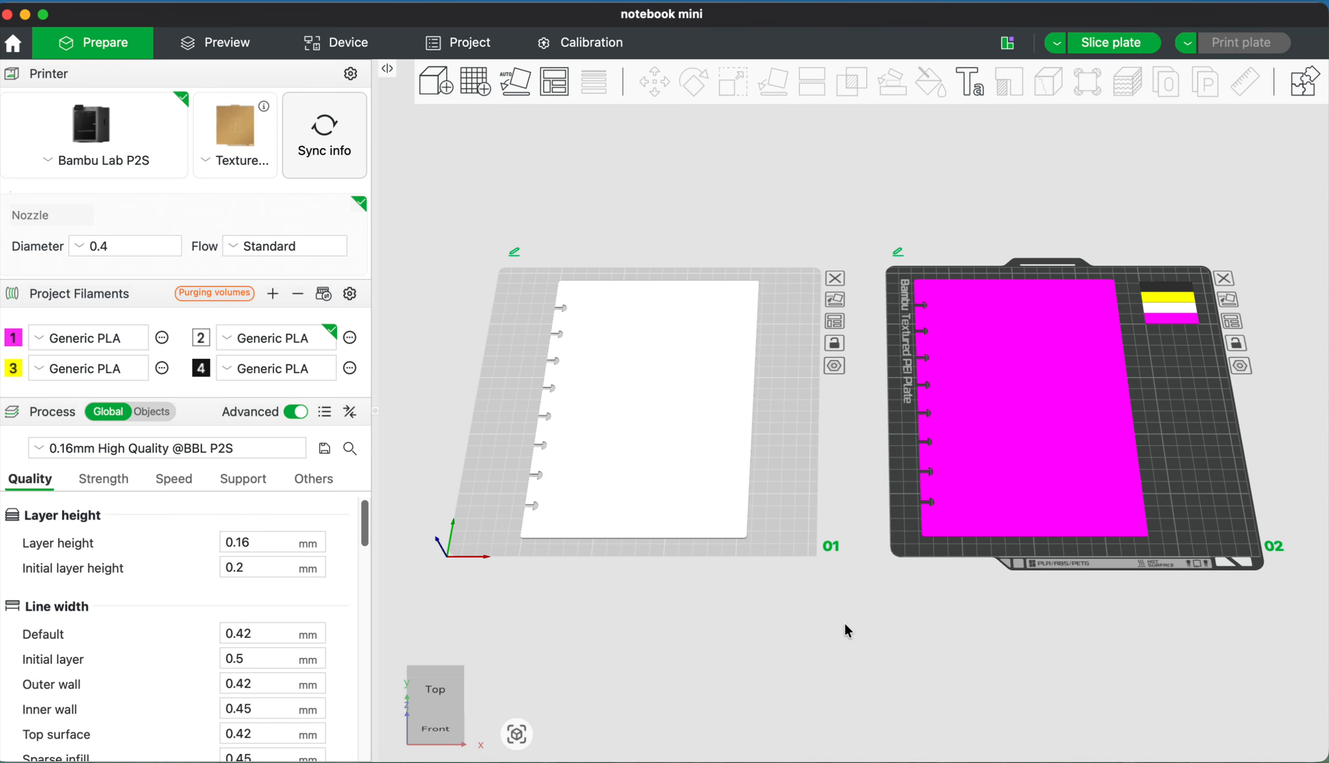
mouse_move(439, 720)
left_mouse_down()
mouse_move(438, 667)
mouse_move(437, 718)
left_mouse_up()
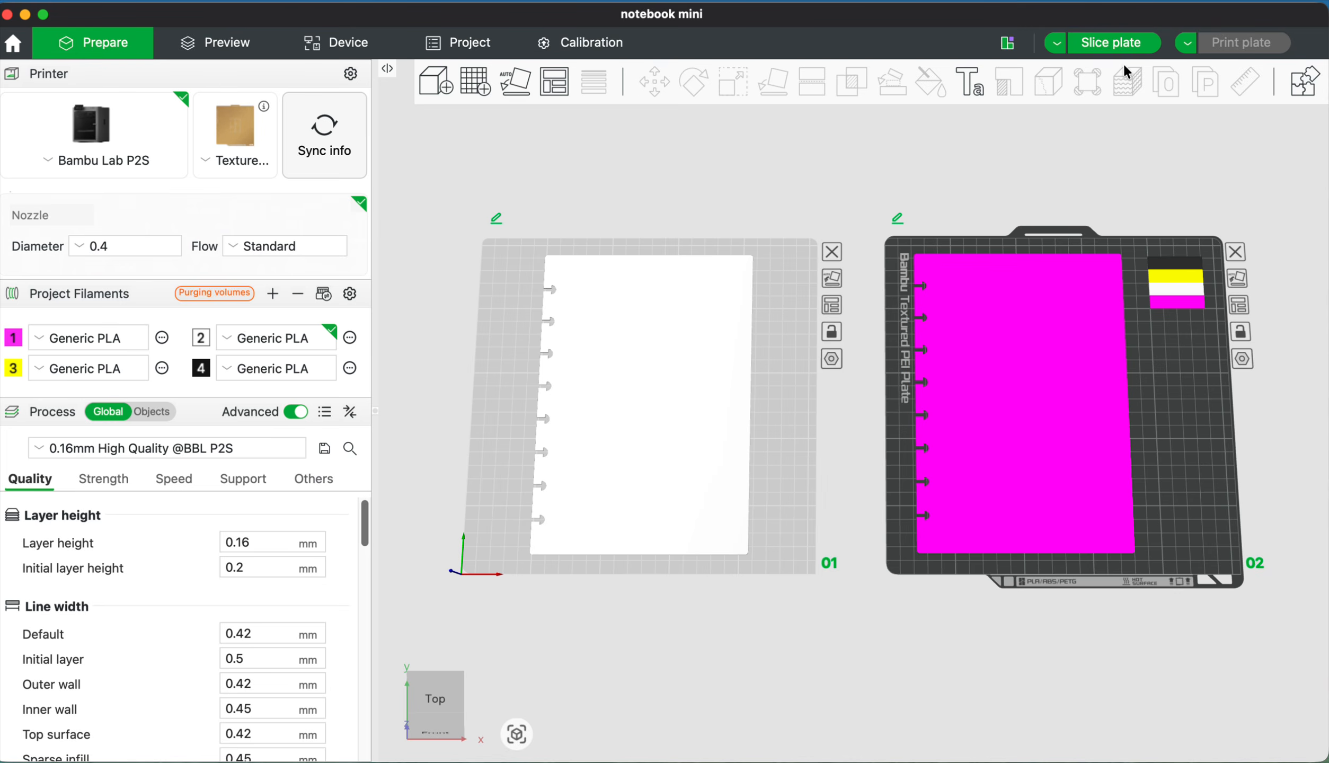
left_click(1111, 48)
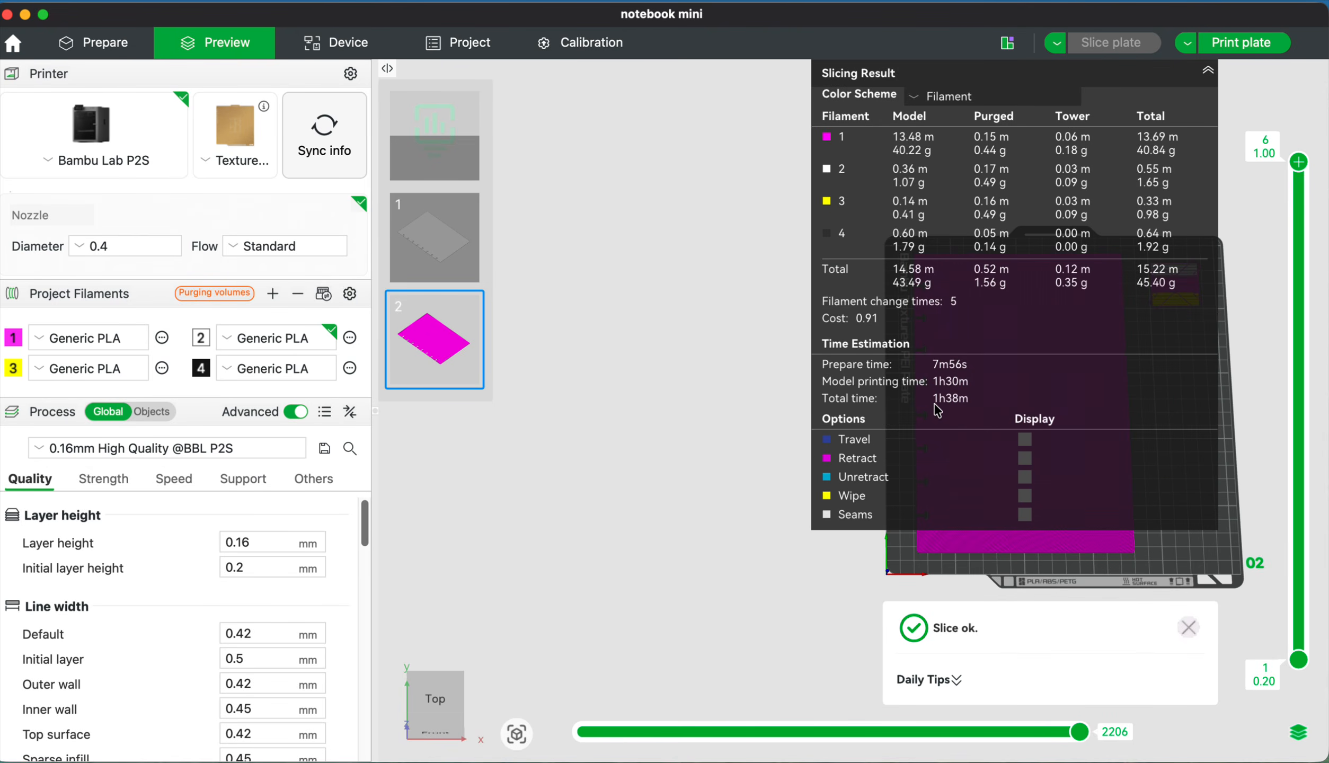
Inspect the underside of the sliced cover in the preview and review the slicing result's filament use and time estimate.
left_click(438, 705)
left_click_drag(438, 705, 433, 661)
left_click(1208, 70)
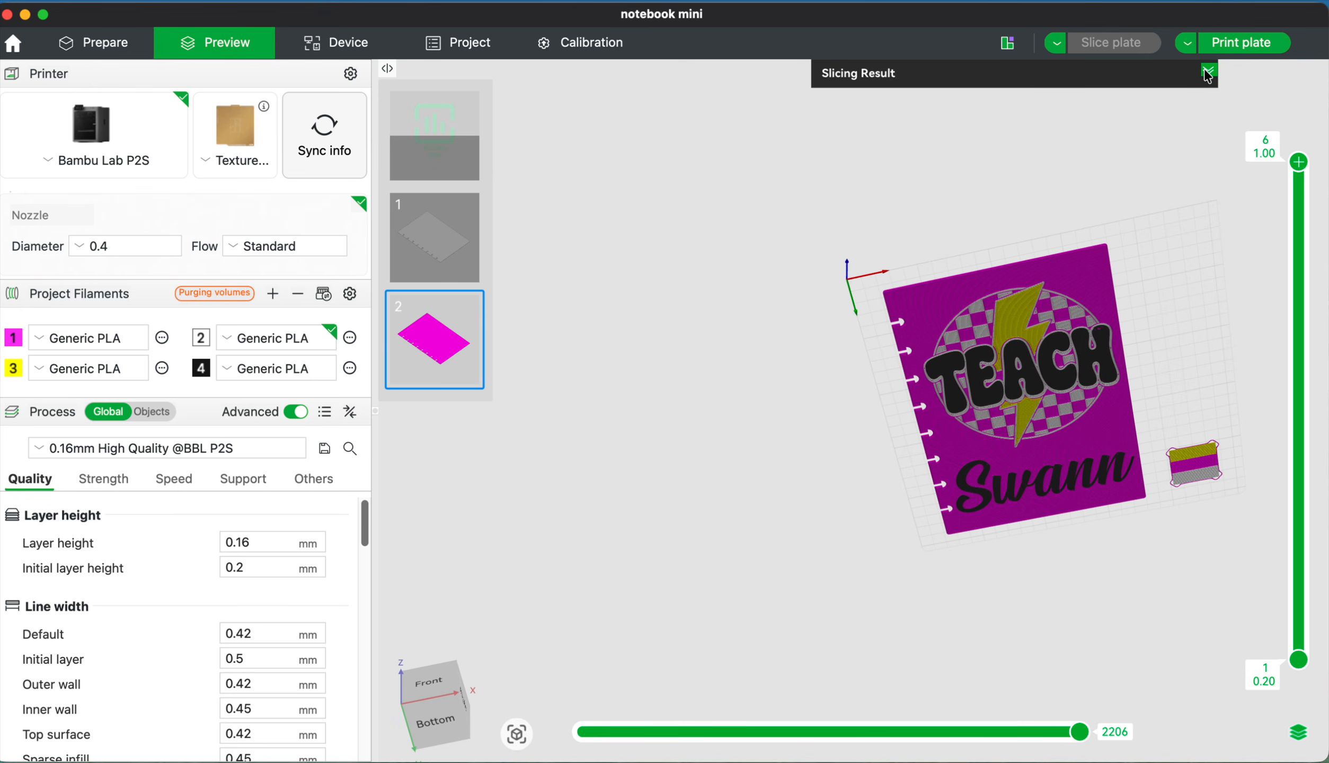
left_click_drag(440, 725, 444, 705)
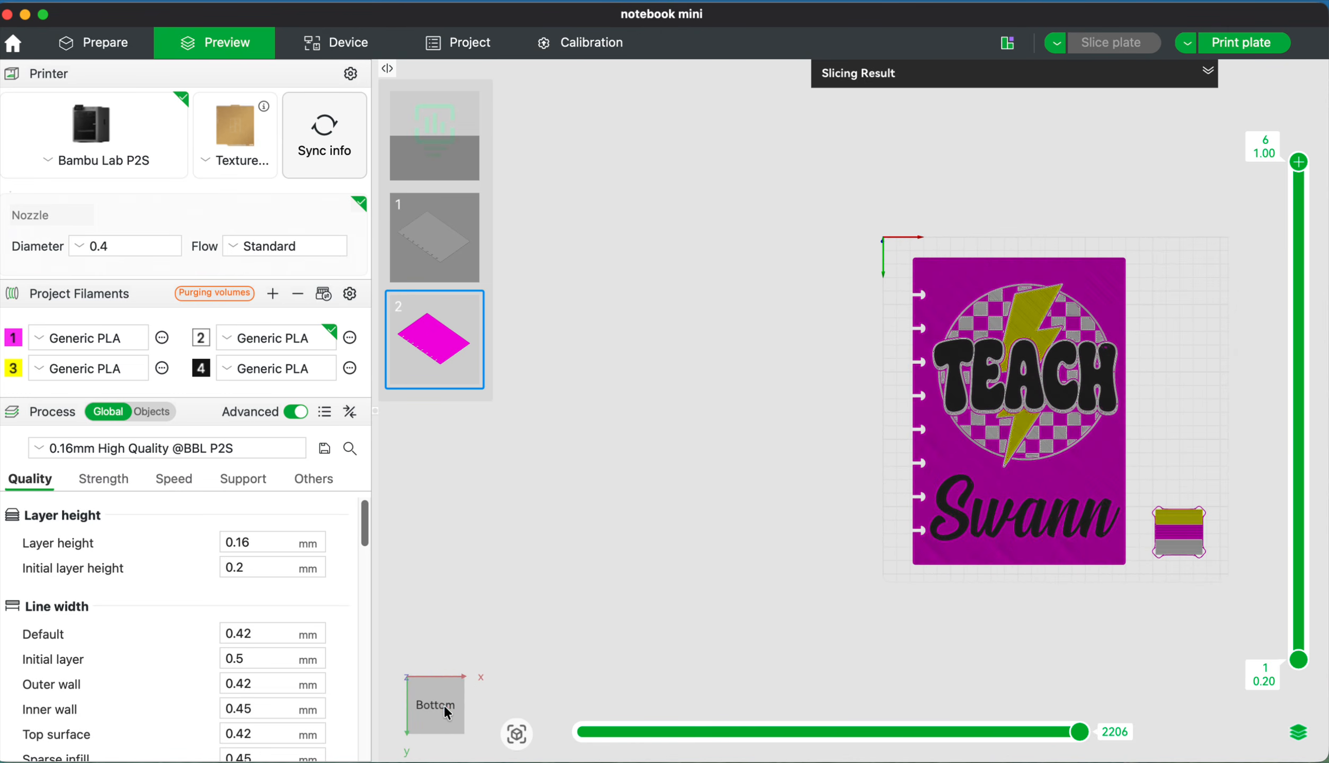
scroll(621, 617, "up", 8)
scroll(623, 616, "down", 9)
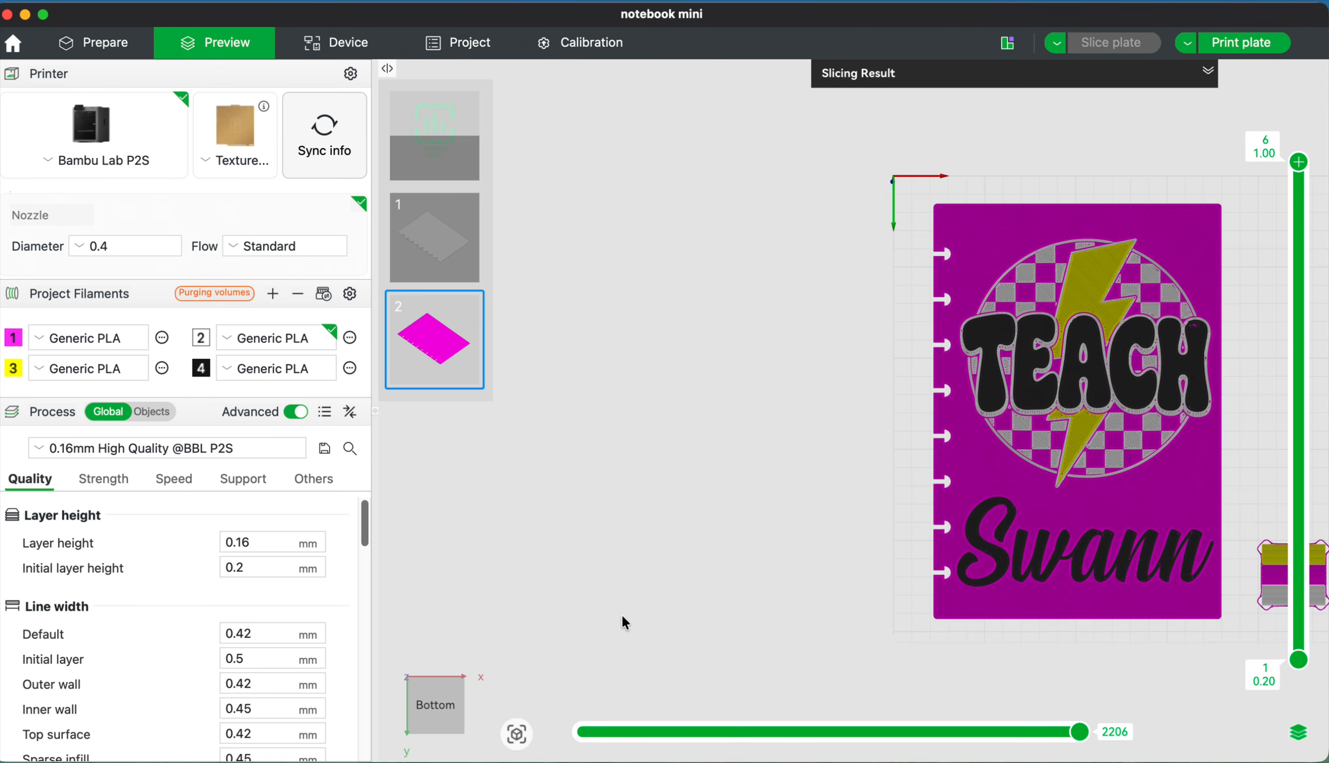
scroll(623, 616, "up", 2)
scroll(622, 612, "up", 1)
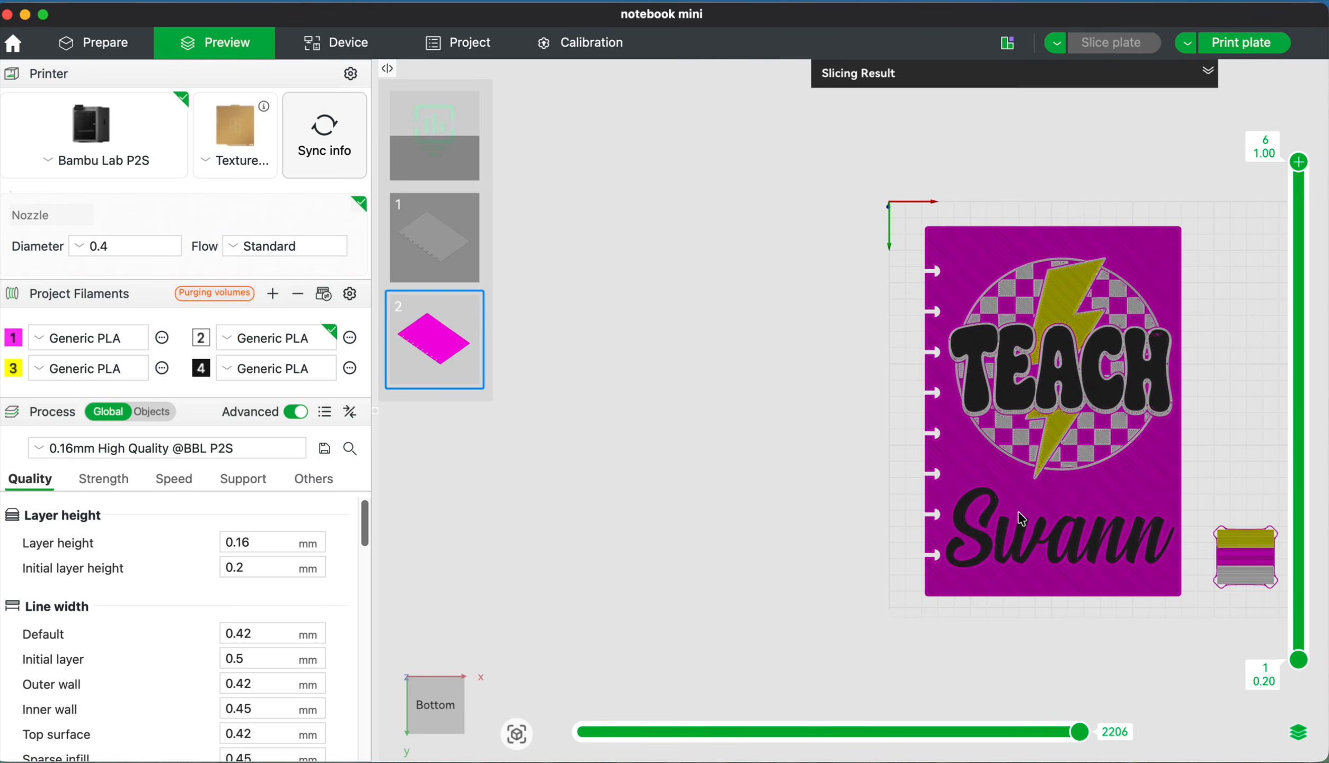
left_click_drag(445, 685, 445, 750)
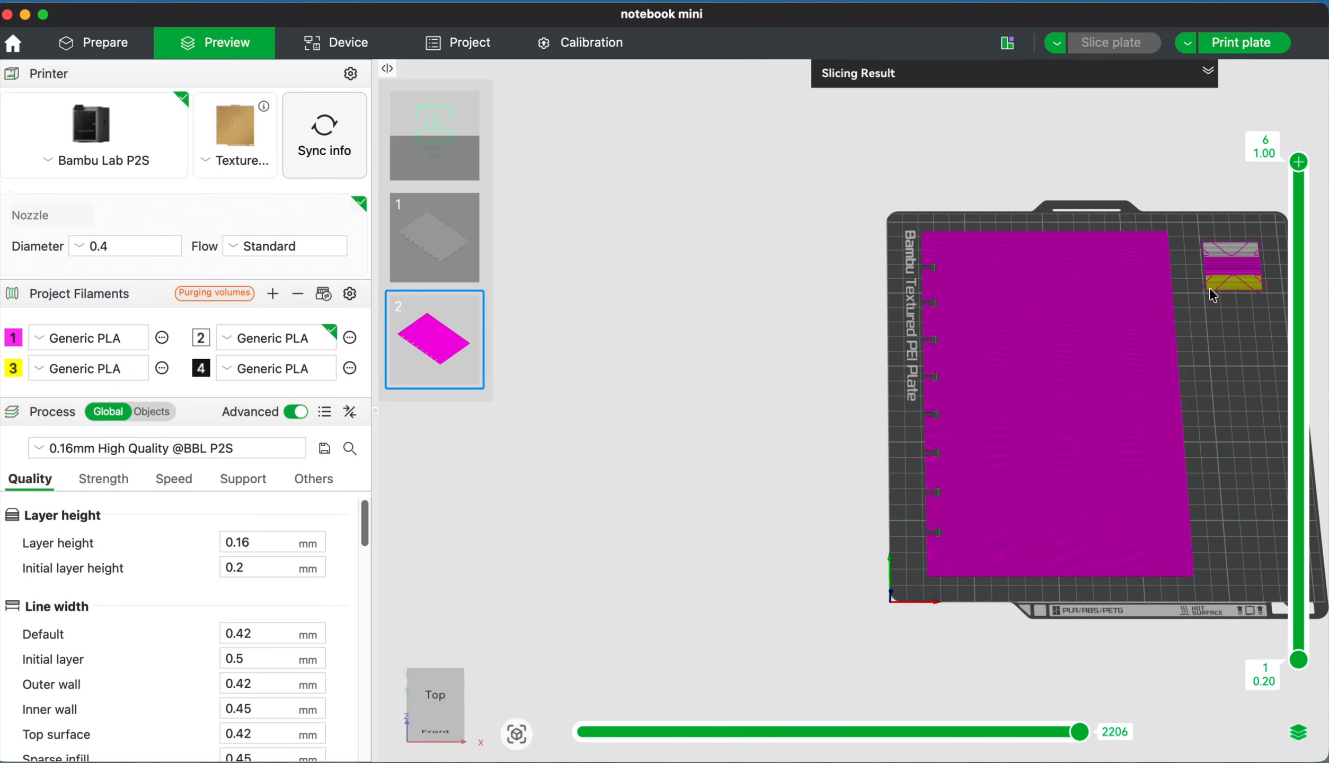
left_click(1208, 71)
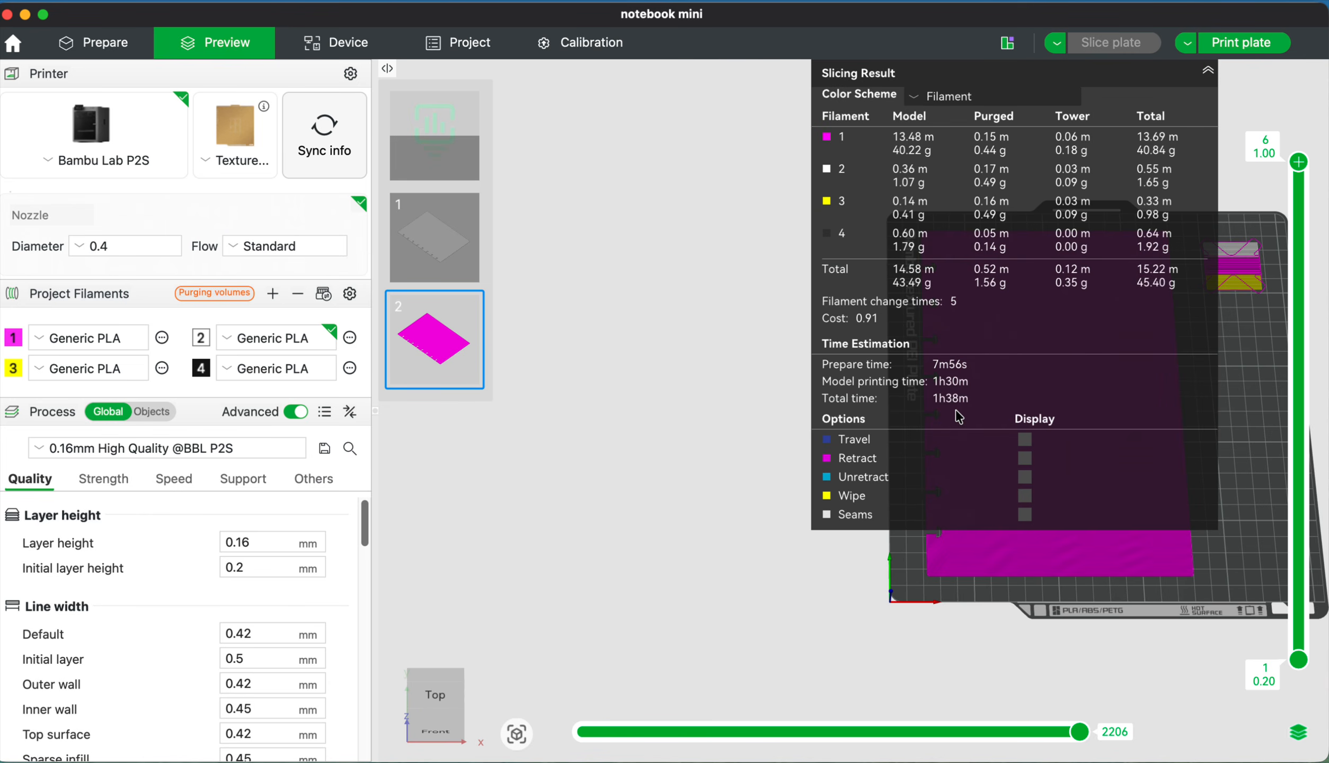
Return to the plate editing view and compare the blank cover on plate 1 with the face-down cover on plate 2.
left_click(125, 39)
left_click(587, 496)
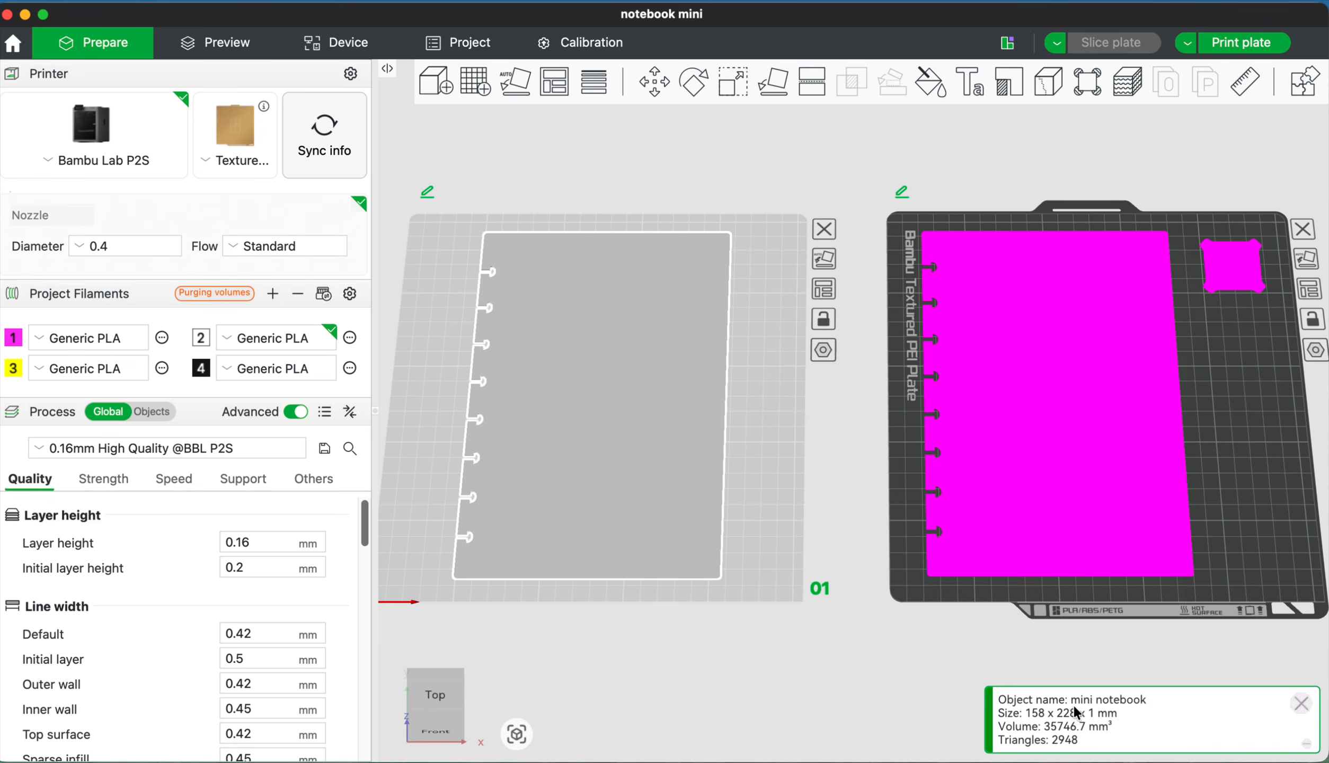
left_click(1065, 461)
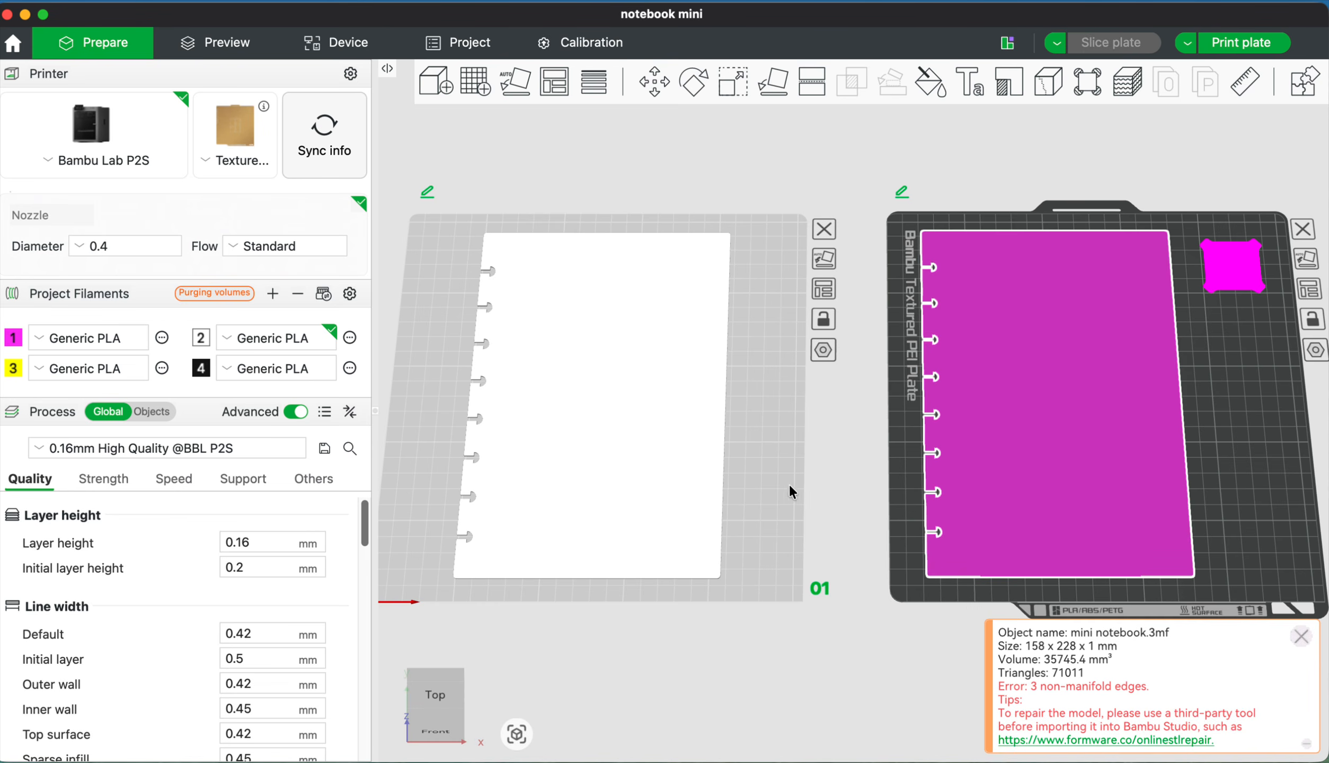
left_click(747, 451)
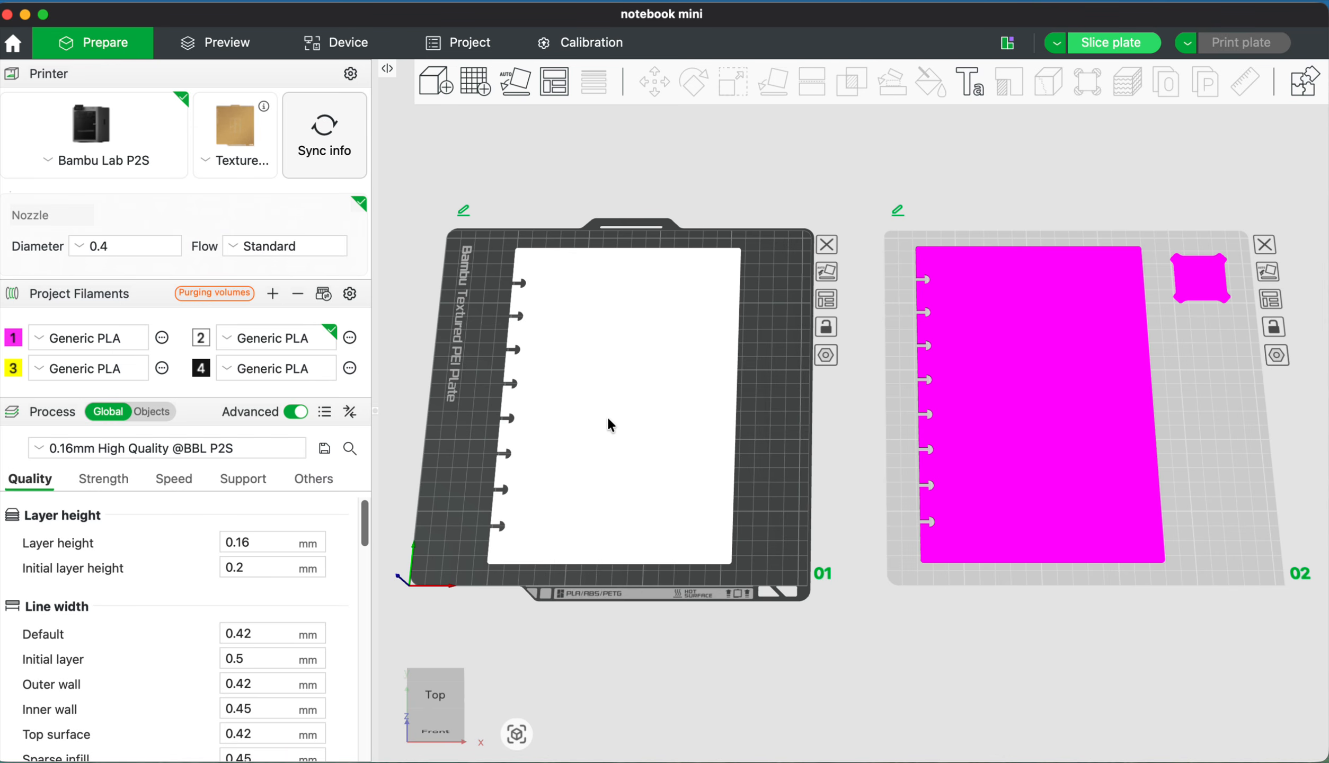
mouse_move(444, 727)
left_mouse_down()
mouse_move(454, 672)
mouse_move(441, 665)
mouse_move(445, 715)
left_mouse_up()
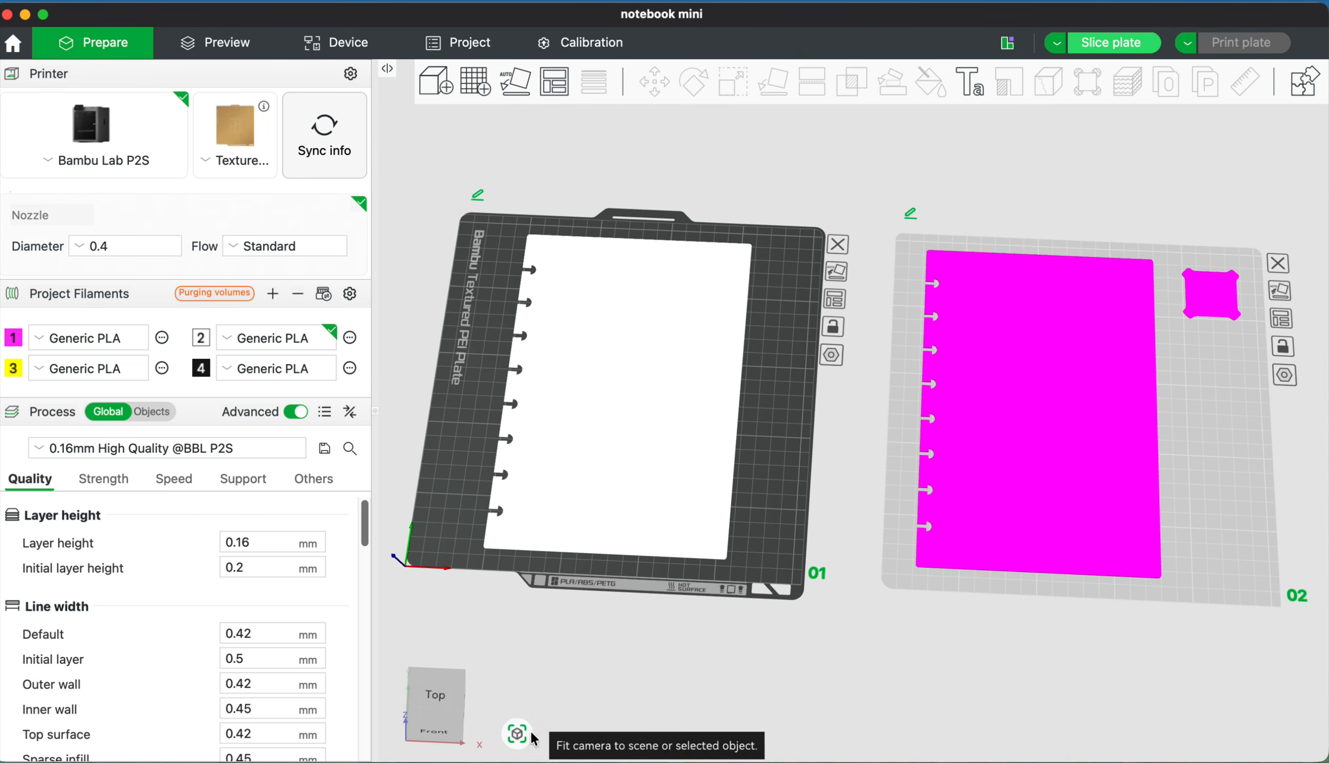
left_click_drag(438, 716, 439, 722)
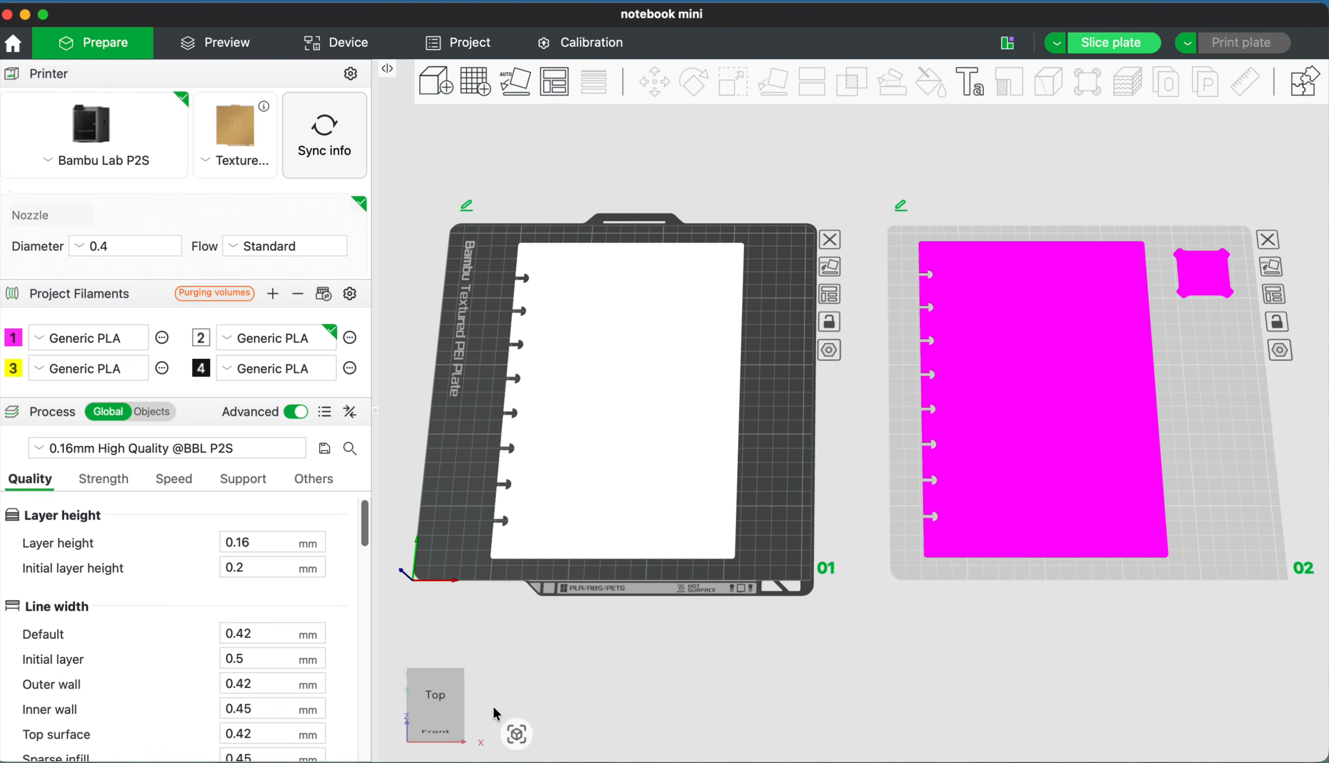
mouse_move(444, 711)
left_mouse_down()
mouse_move(442, 684)
mouse_move(441, 711)
left_mouse_up()
left_click(443, 712)
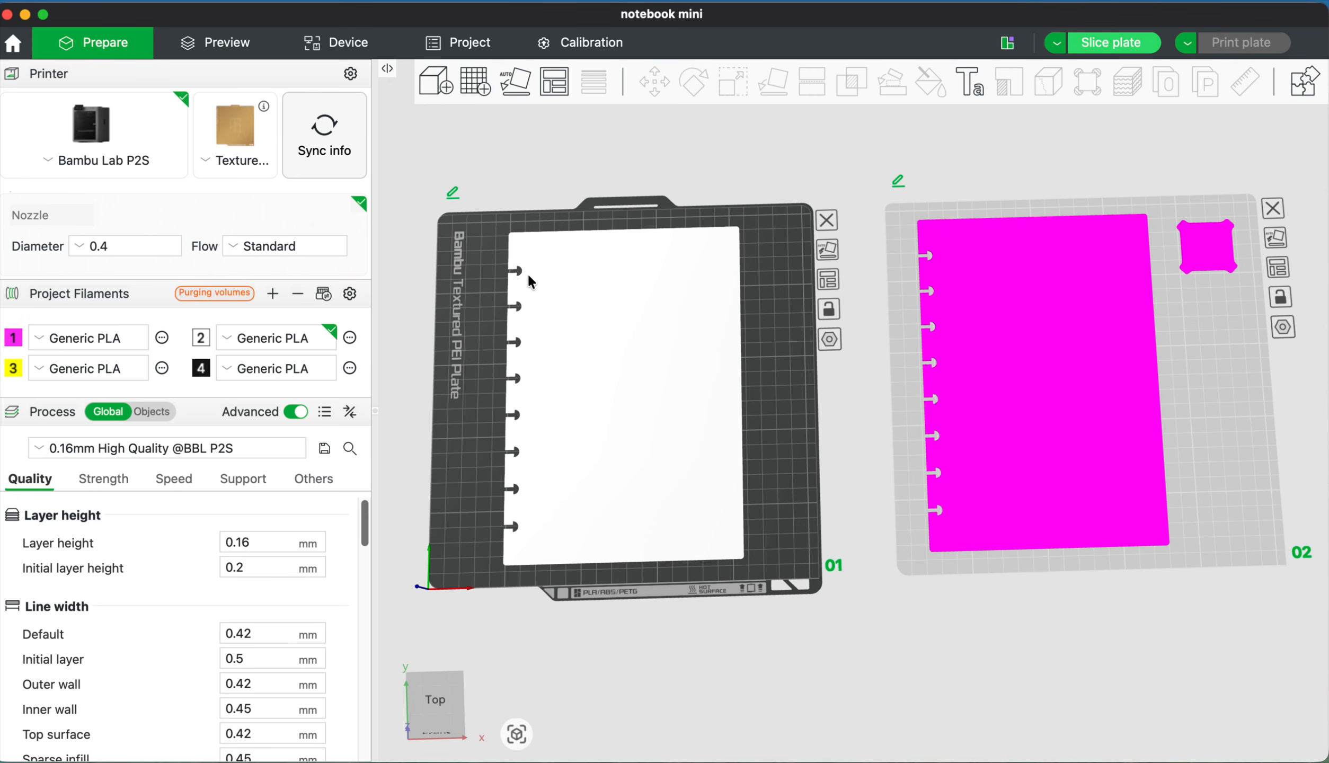
left_click(424, 710)
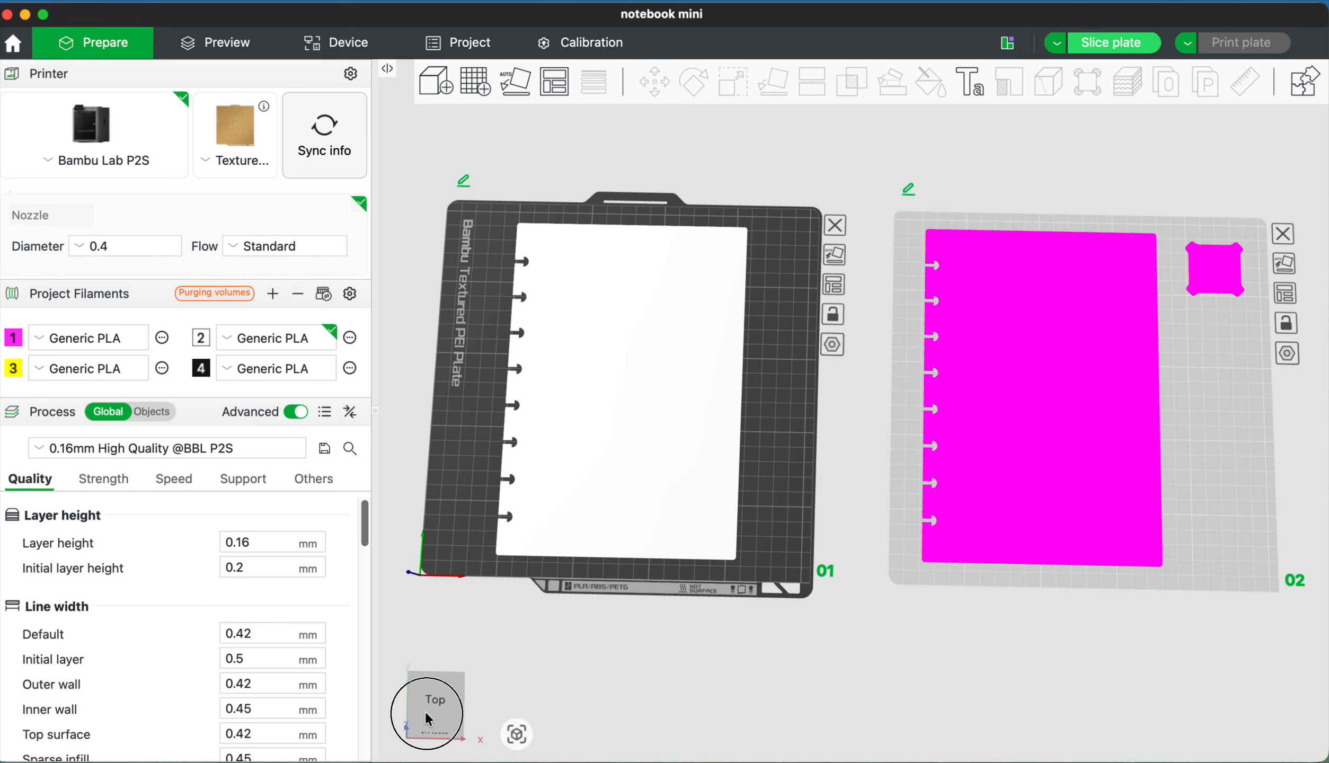
left_click(715, 410)
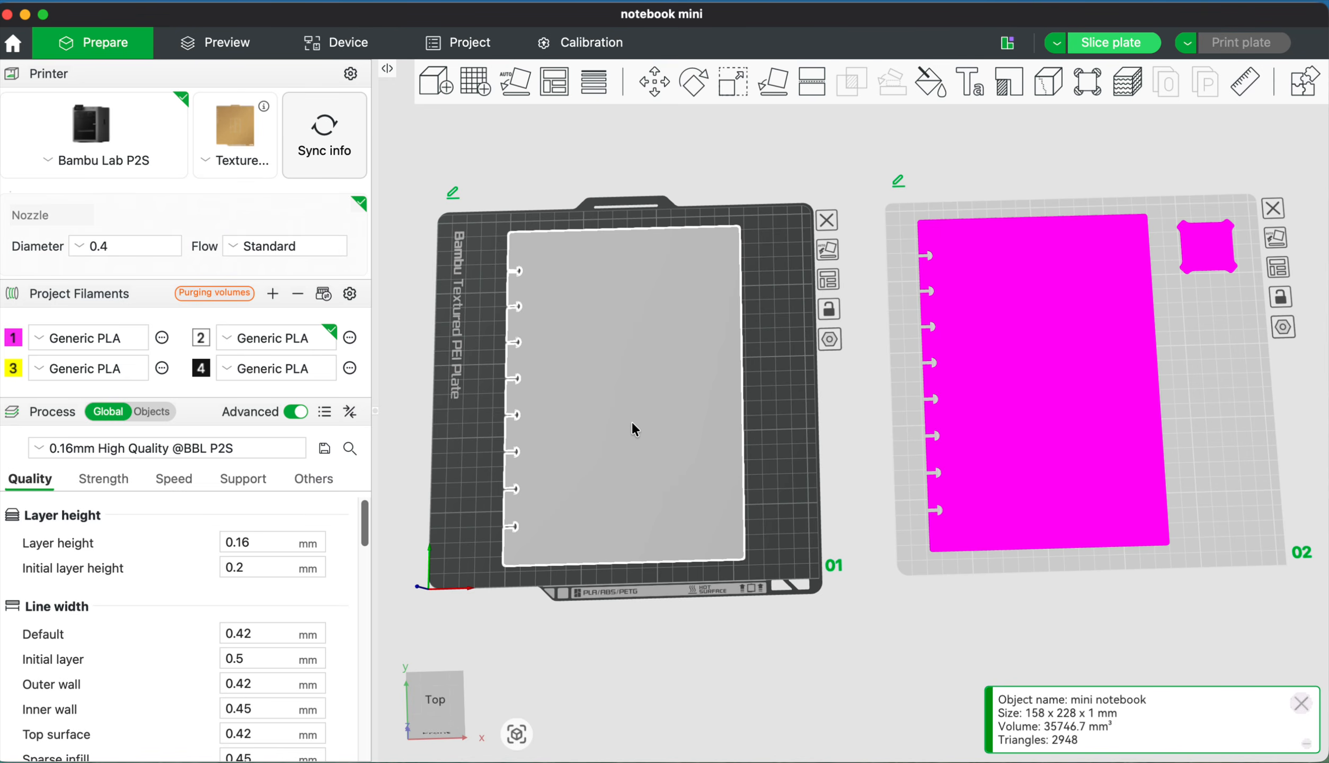
left_click(1060, 435)
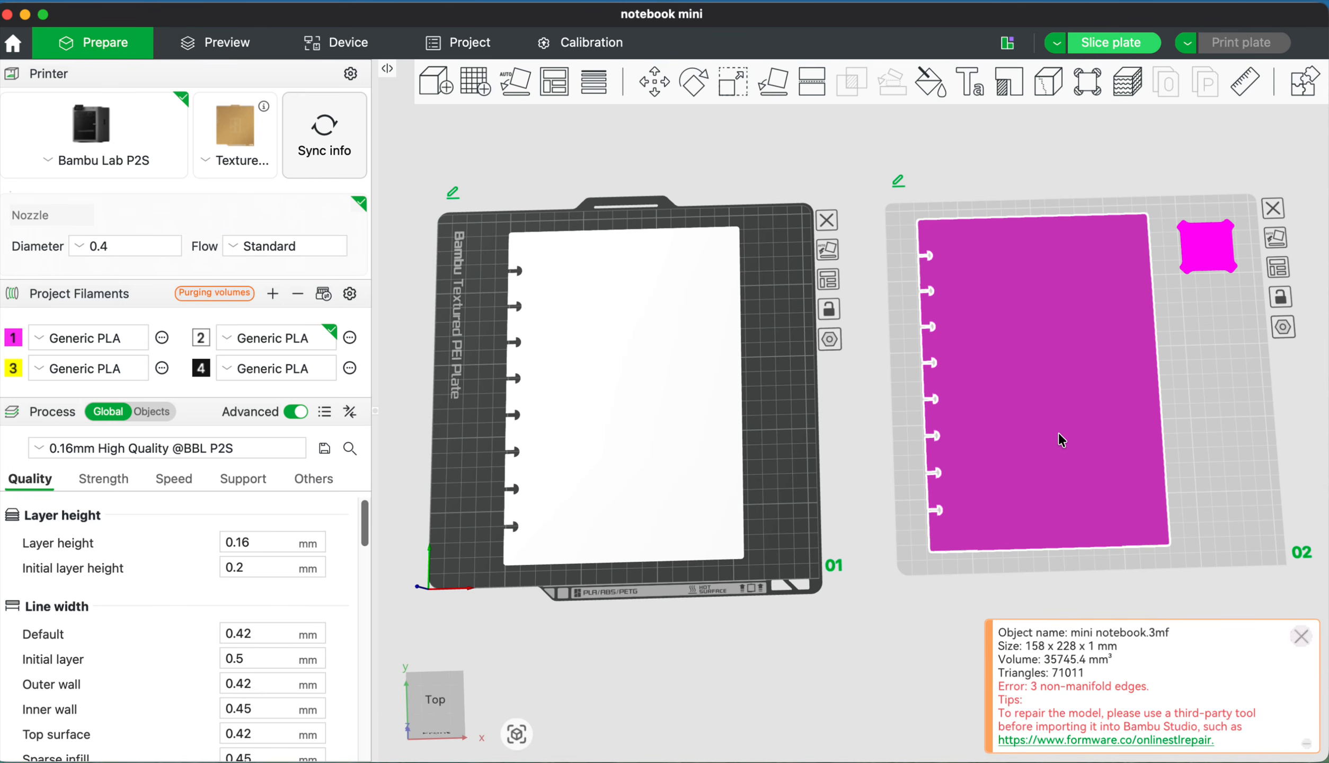
mouse_move(439, 708)
left_mouse_down()
mouse_move(440, 653)
mouse_move(440, 704)
left_mouse_up()
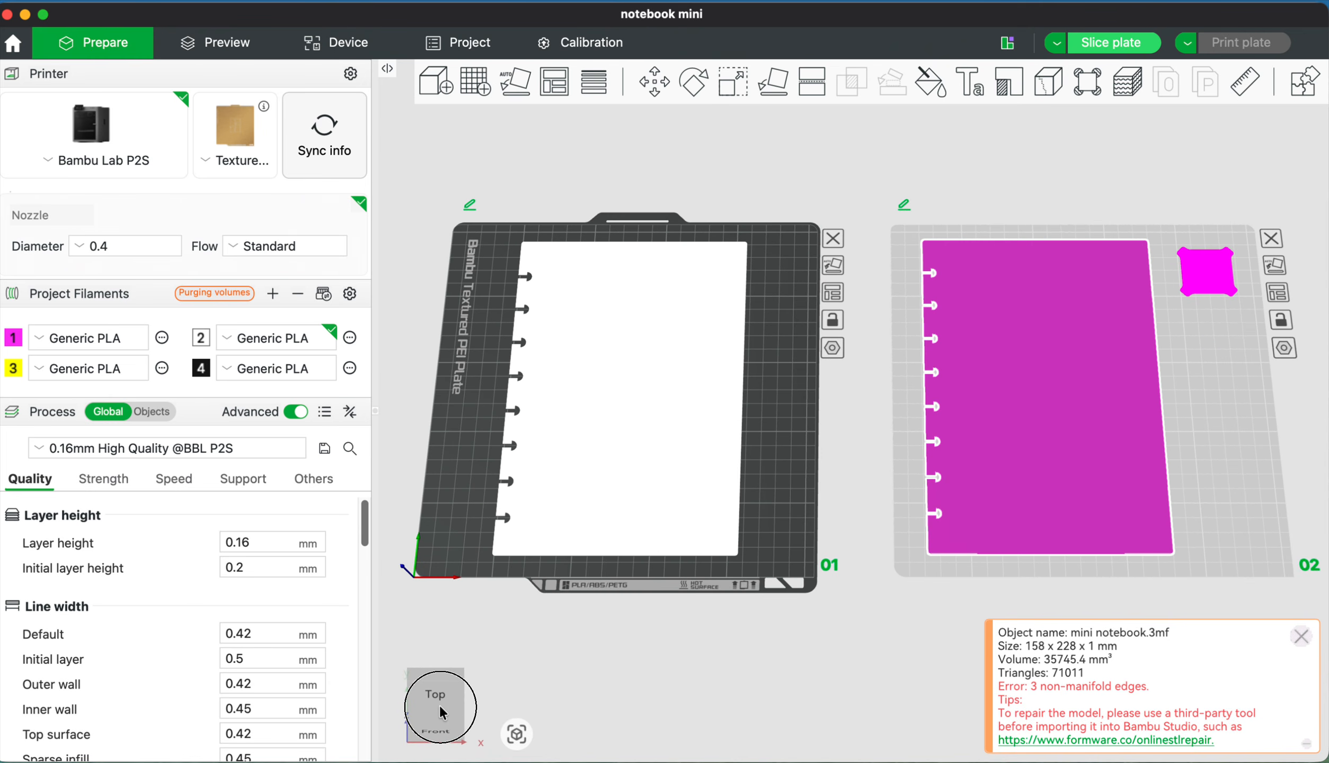
Name plate 1 "backside" and plate 2 "front side".
left_click(470, 204)
type("backside")
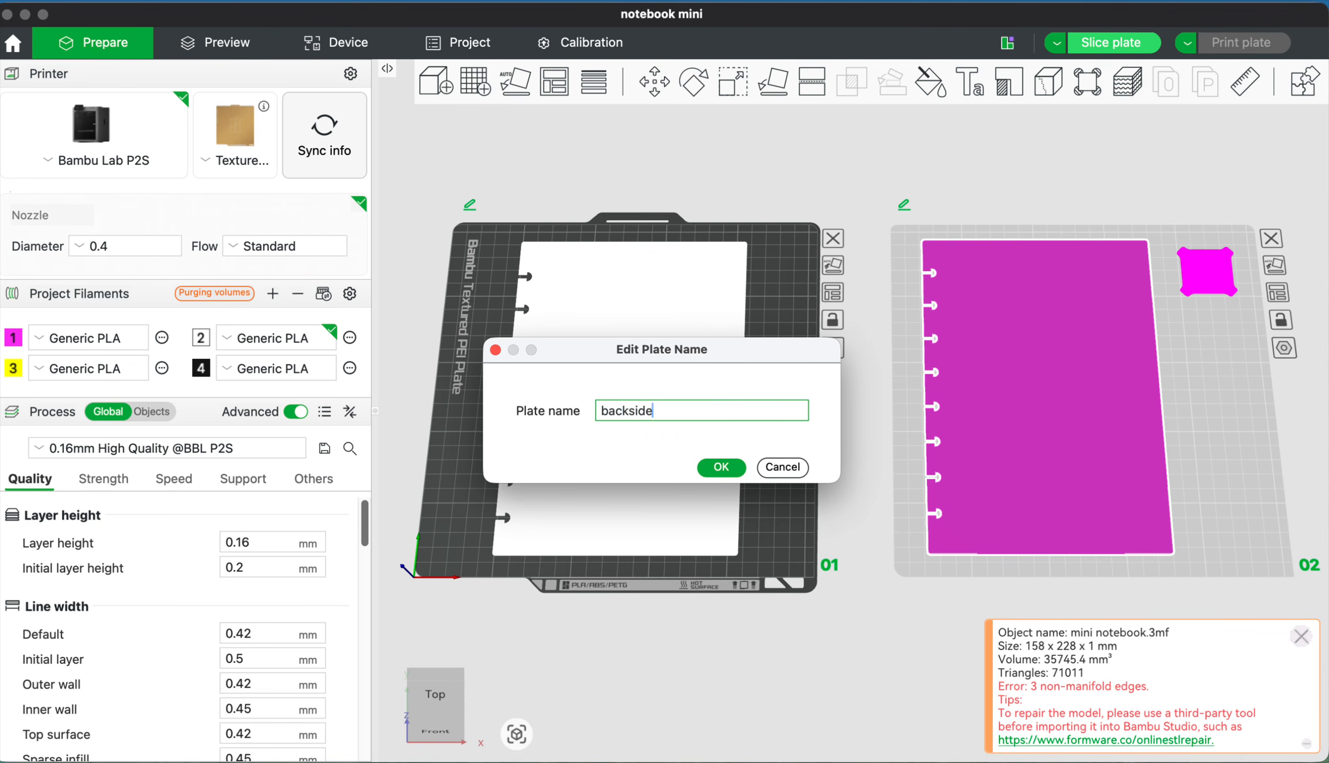
left_click(715, 467)
left_click(902, 202)
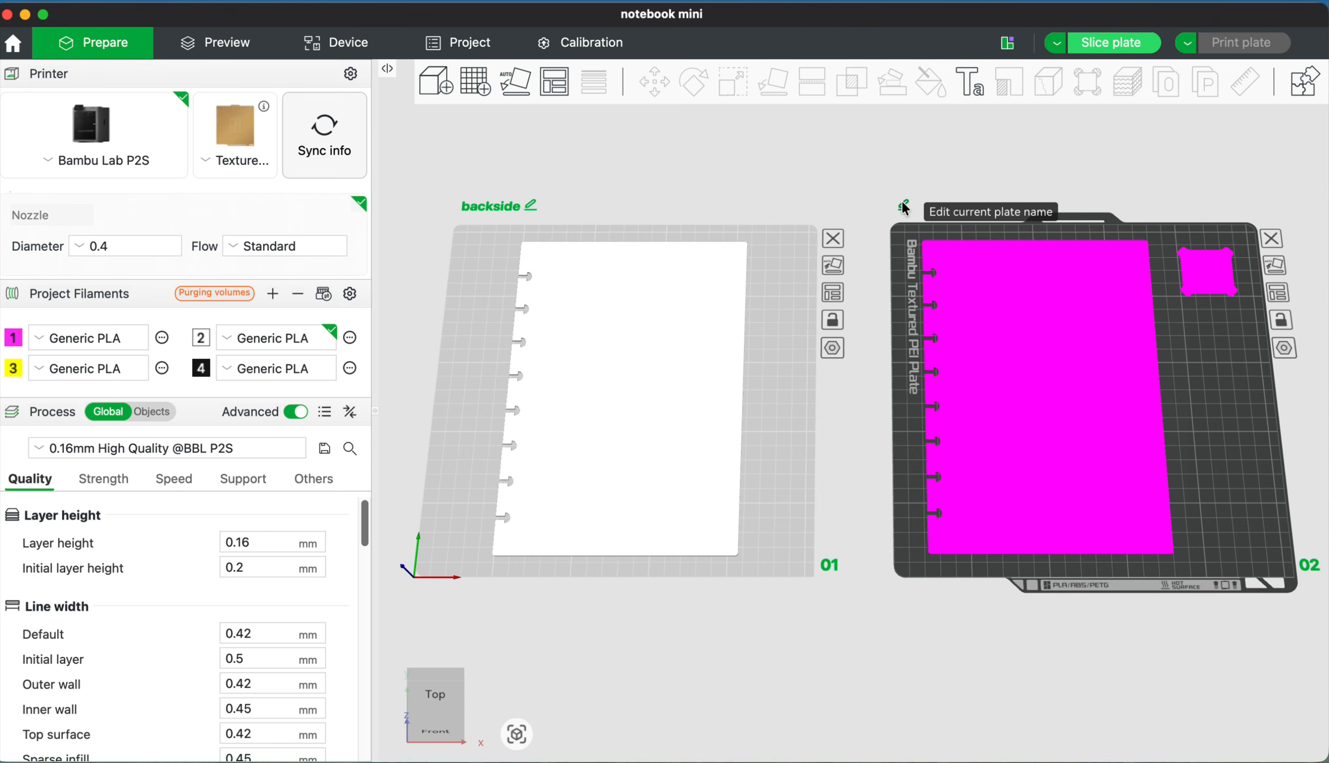
type("front side")
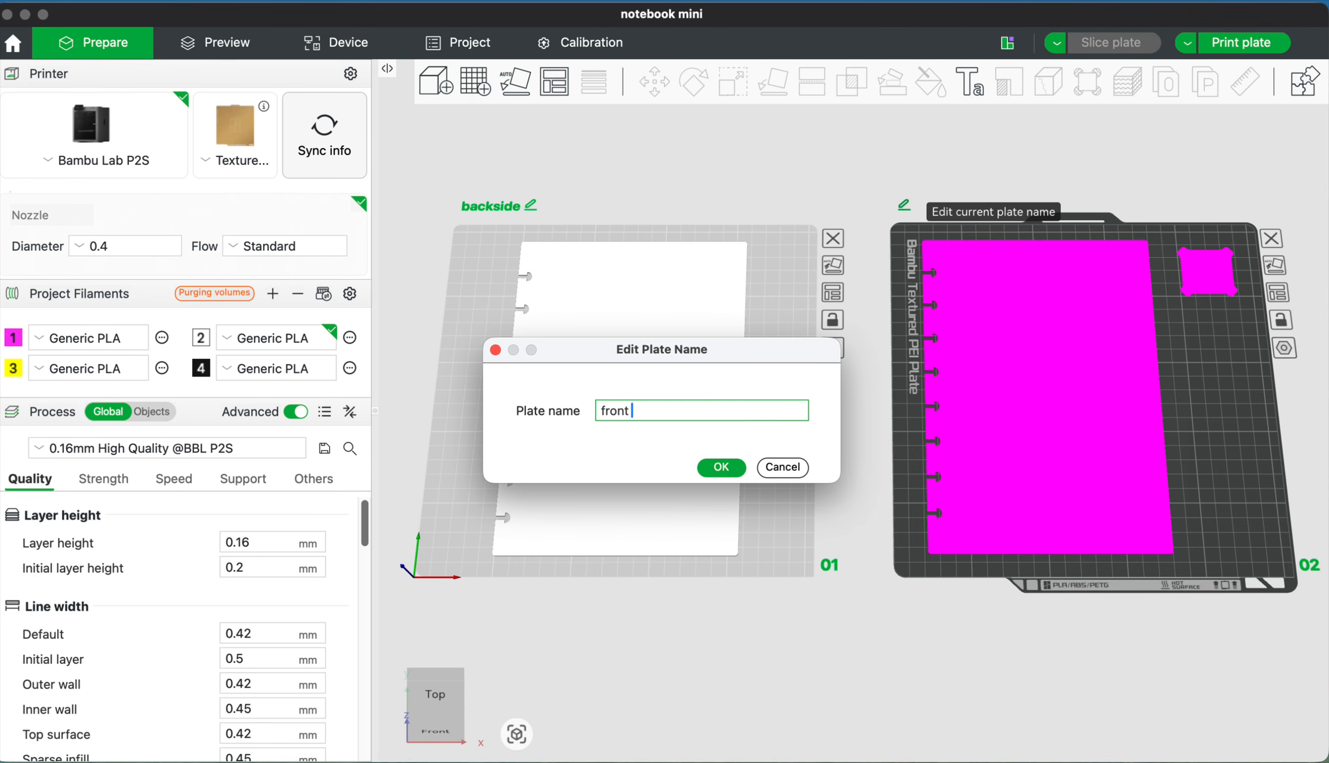
left_click(709, 465)
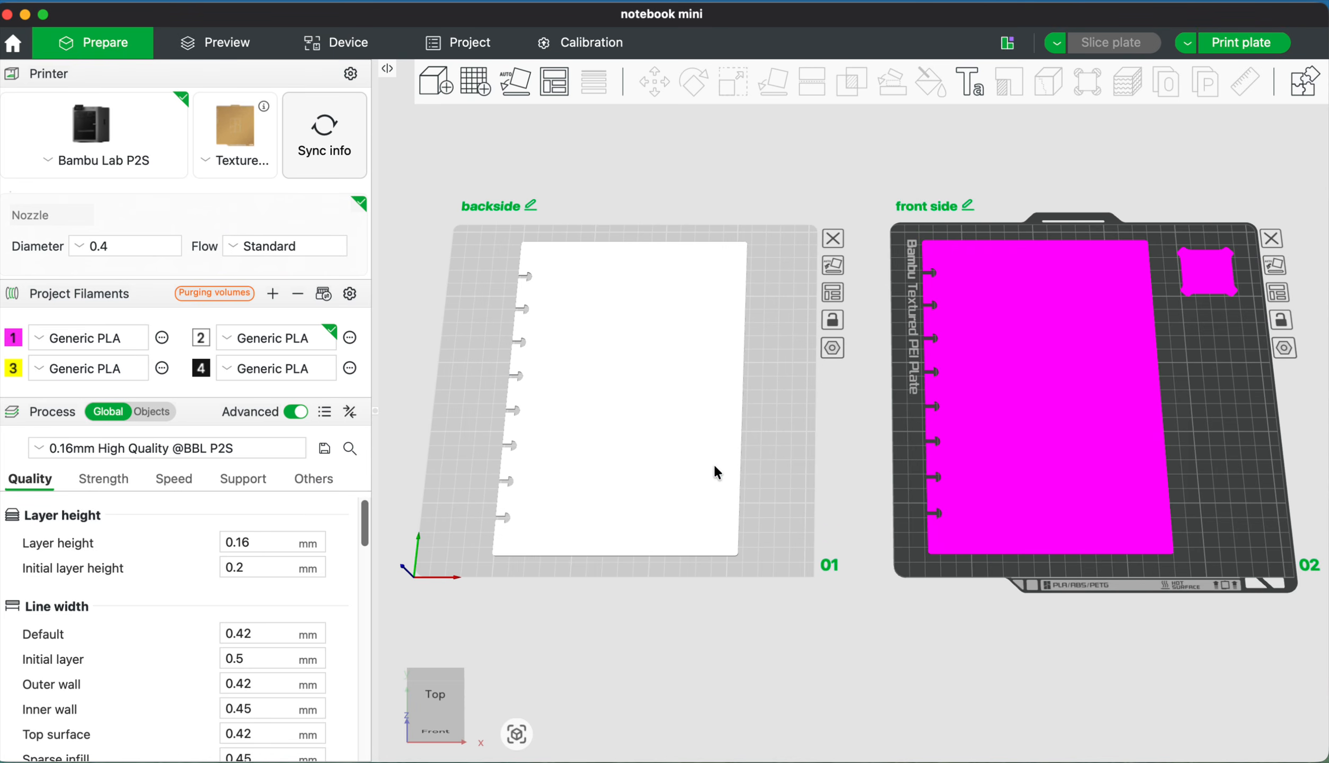
Review the print job options for the front side plate and close them without sending.
left_click(641, 403)
left_click(1240, 42)
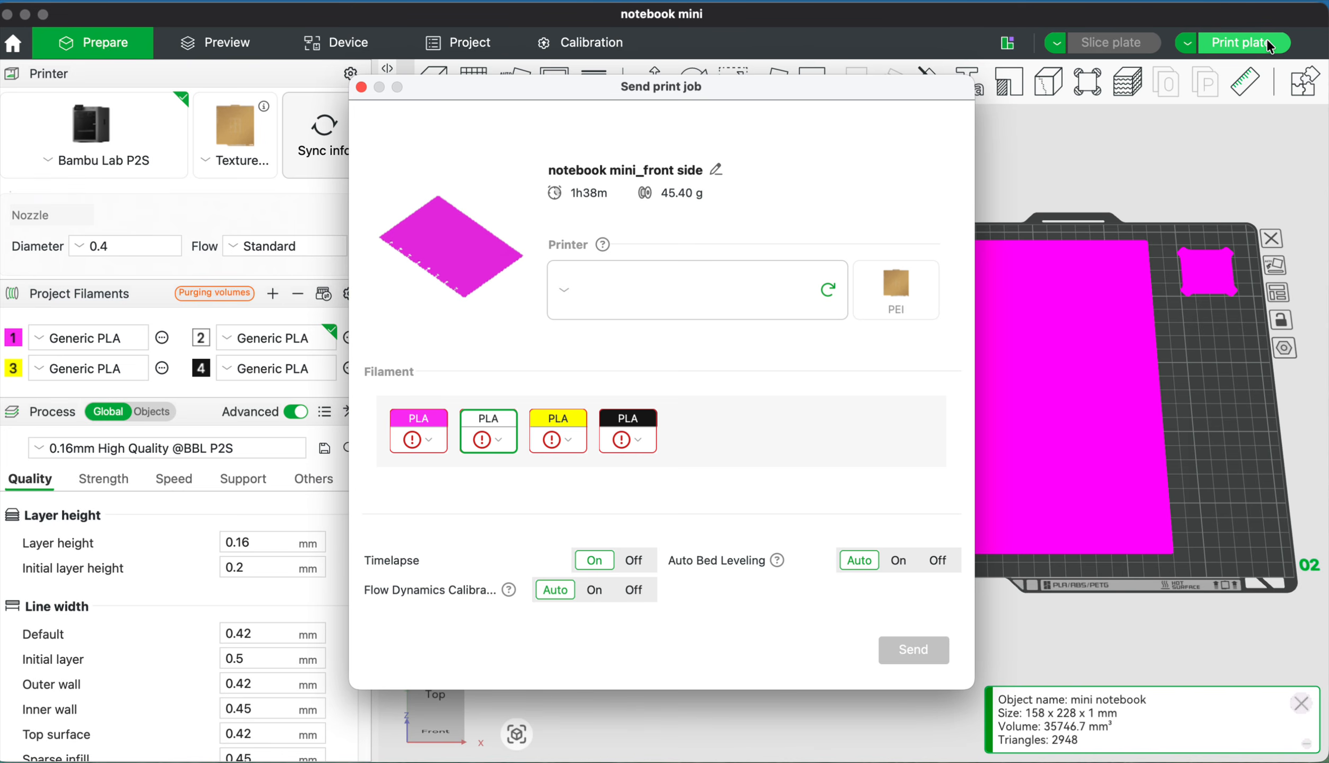
left_click(361, 87)
Slice the backside plate in the preview and compare its filament and time estimates with those of the front side plate.
left_click(229, 53)
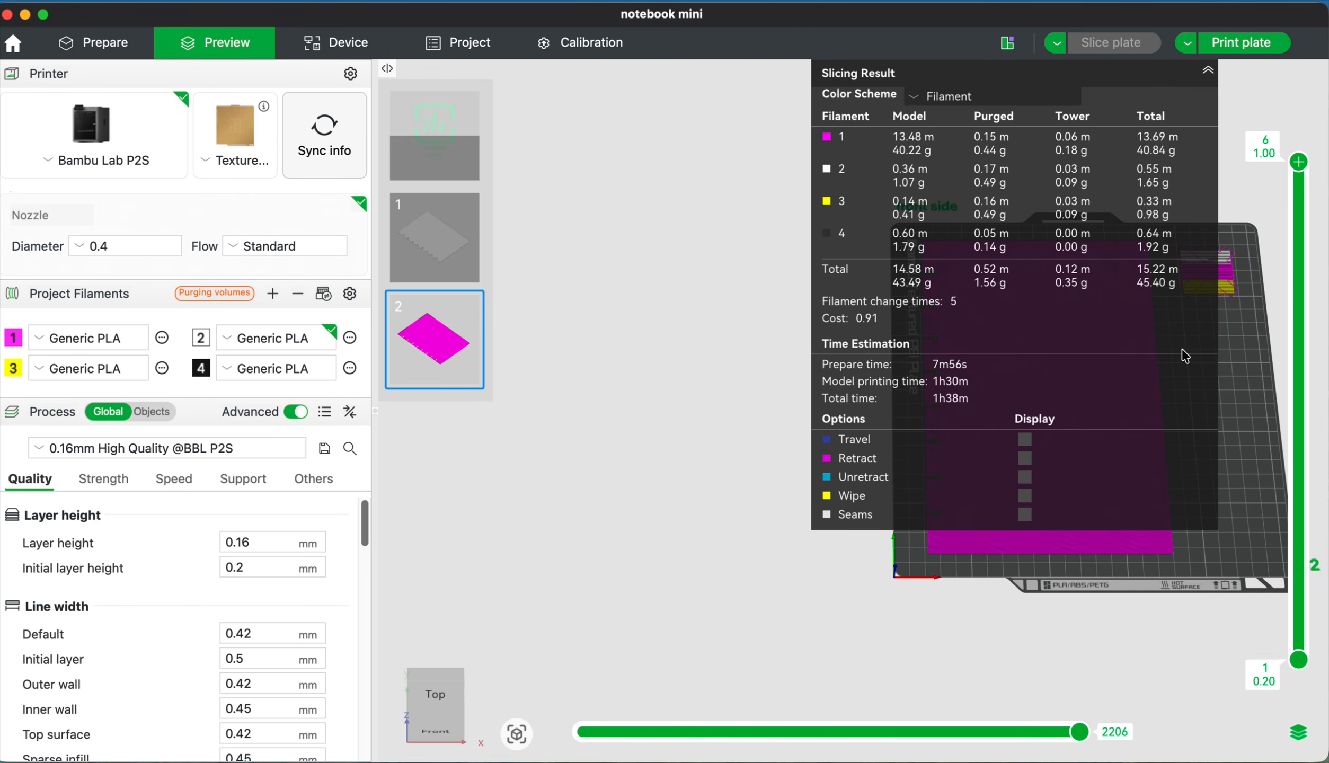
left_click(455, 247)
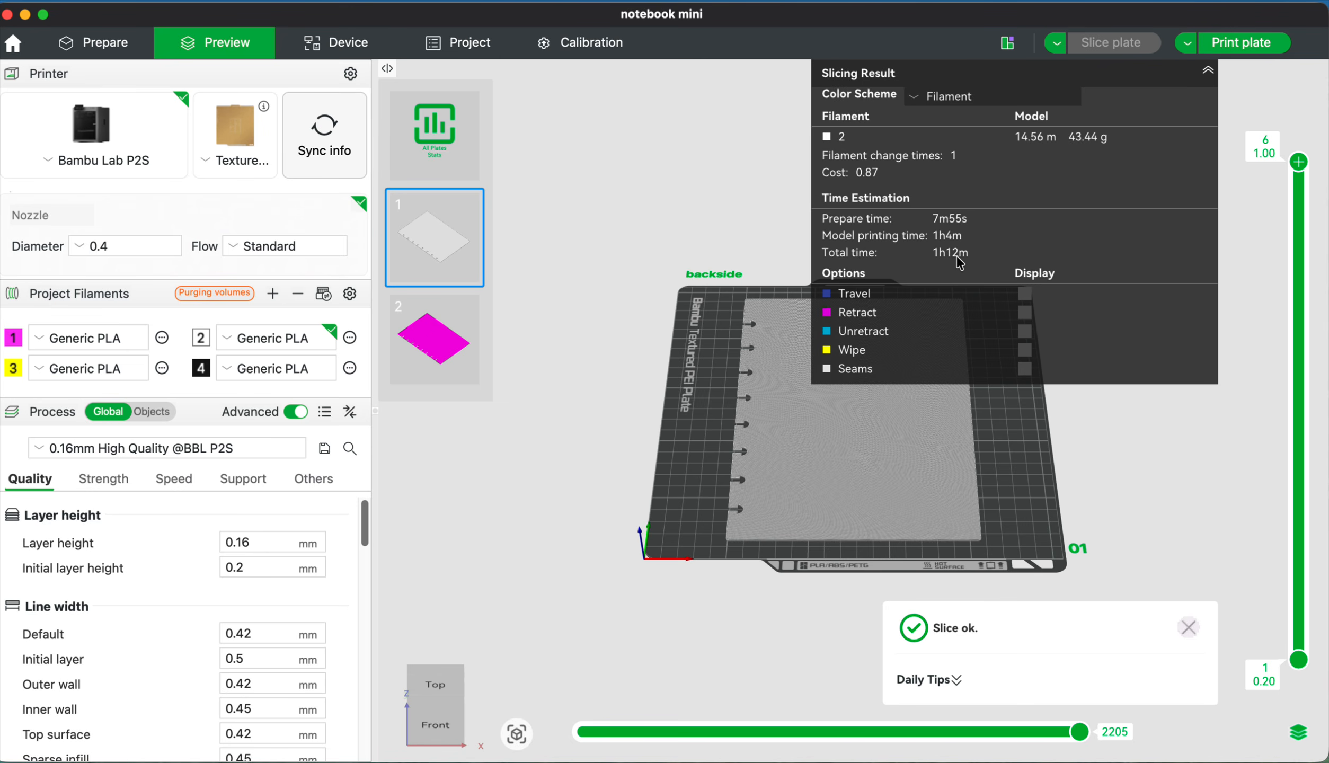
left_click(469, 371)
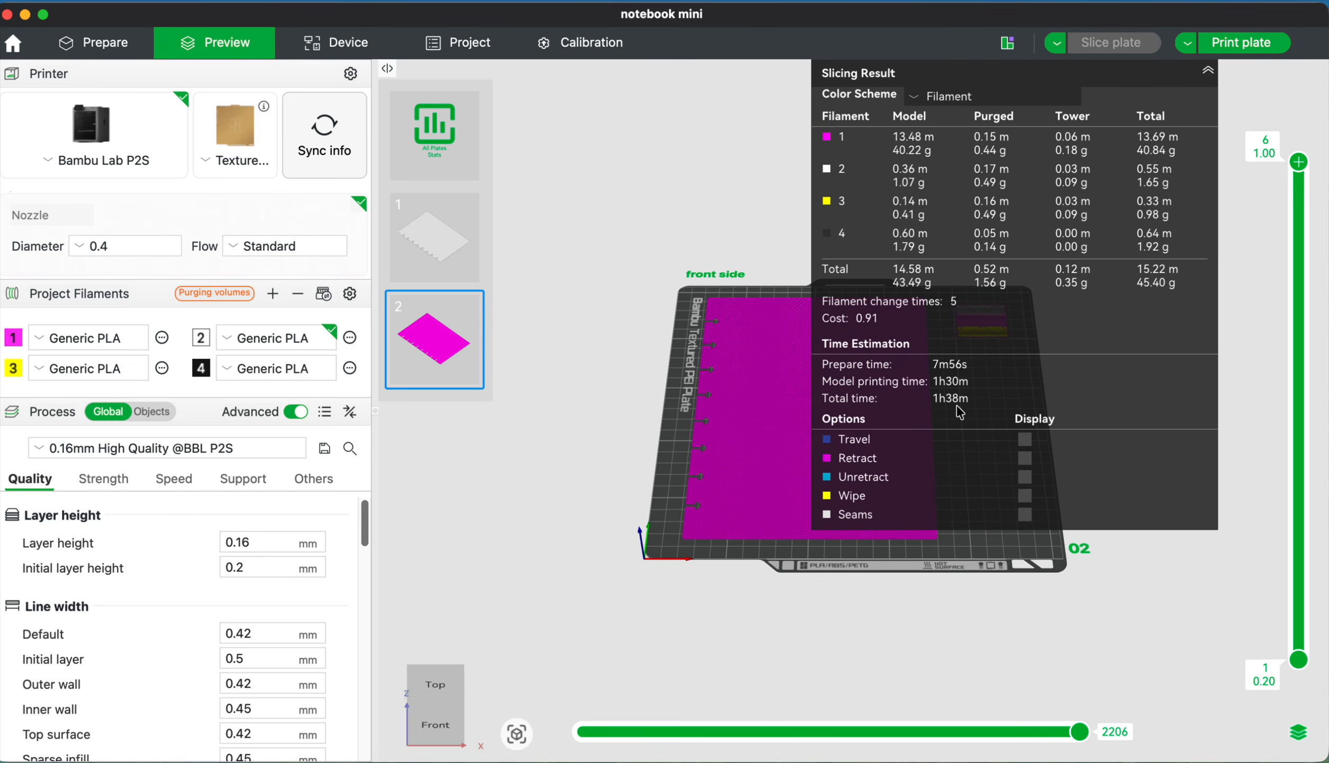
left_click(437, 243)
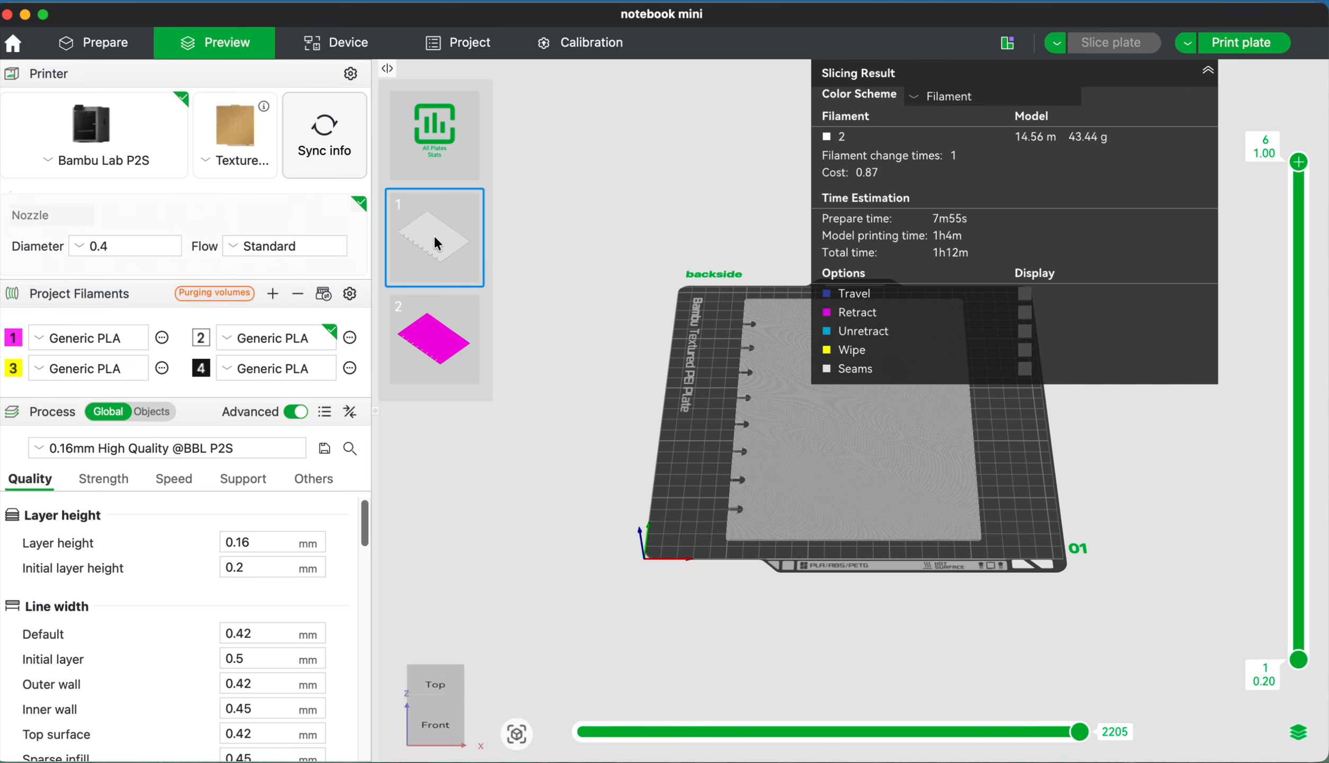
left_click(446, 331)
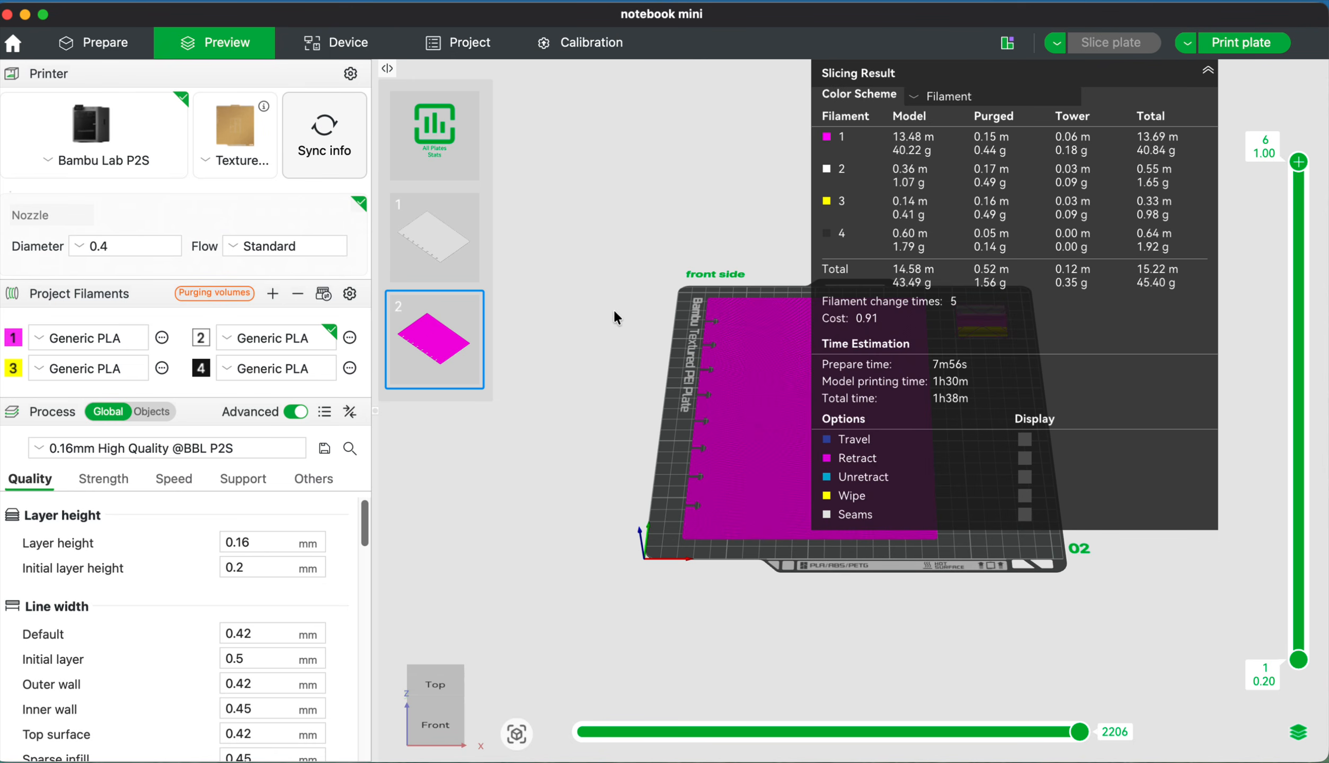
Return to the plate editing view, select the blank cover on the backside plate and dismiss its object information.
left_click(109, 43)
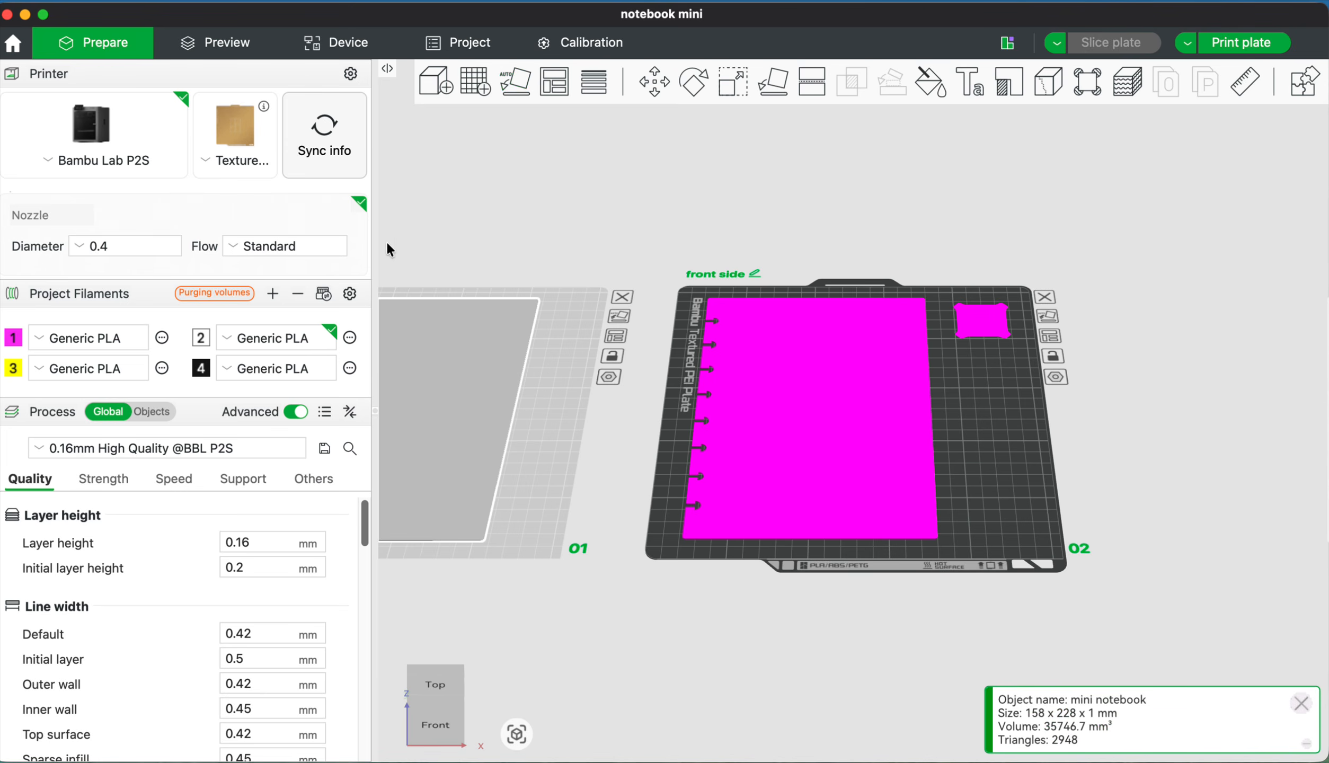
left_click(546, 448)
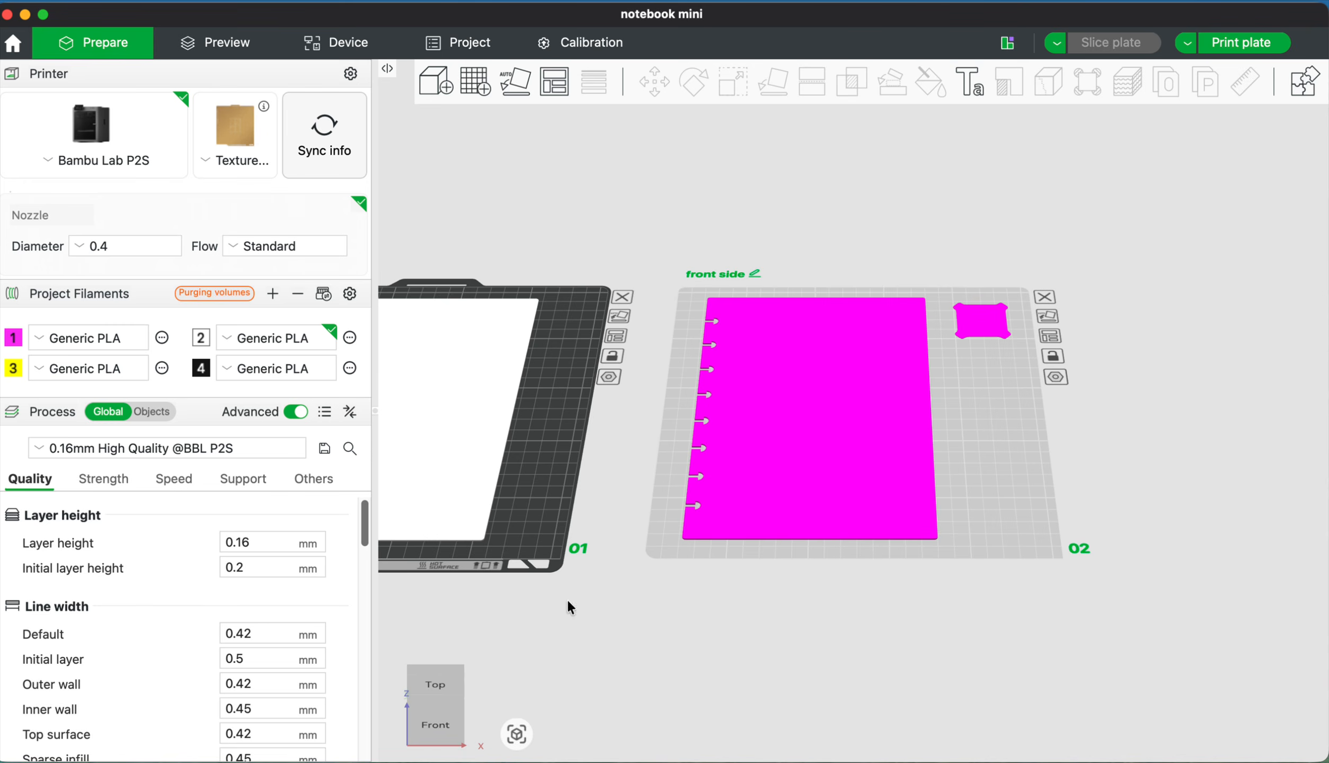
left_click(516, 732)
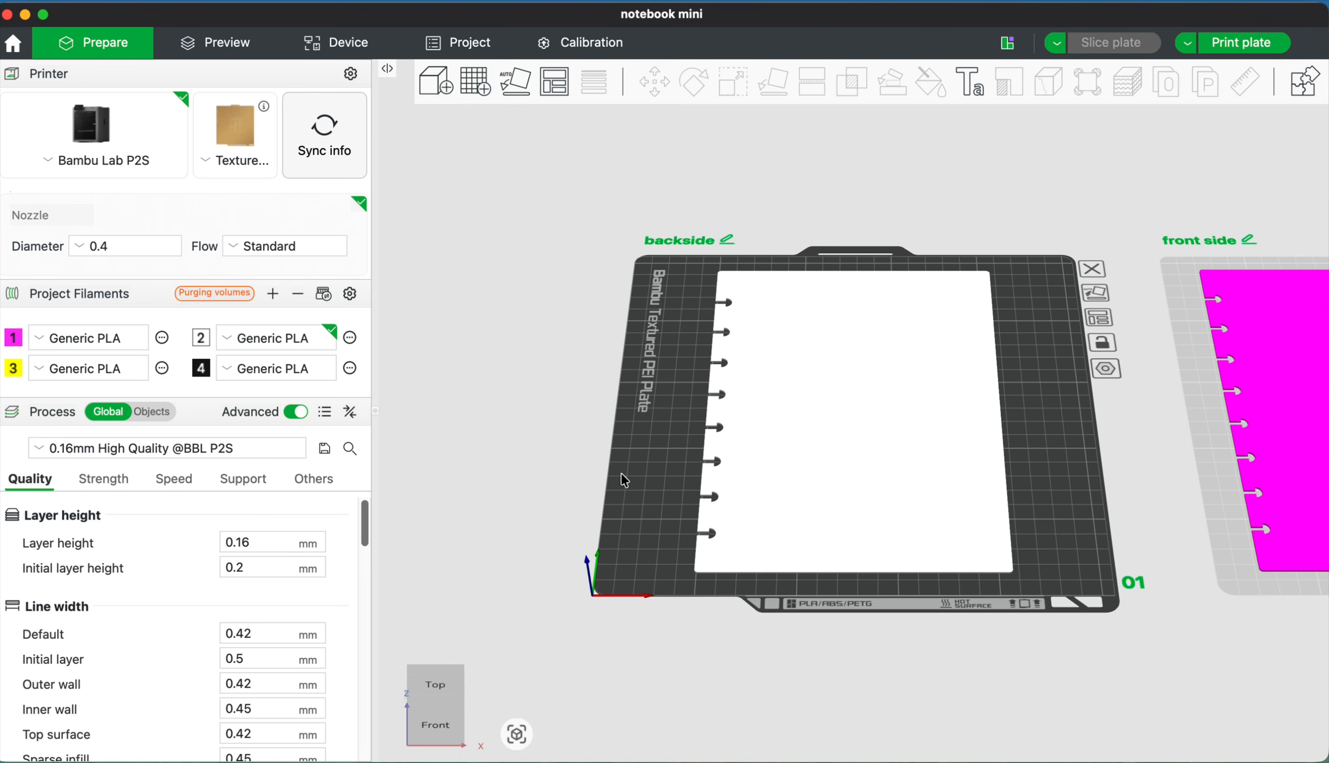
left_click(817, 437)
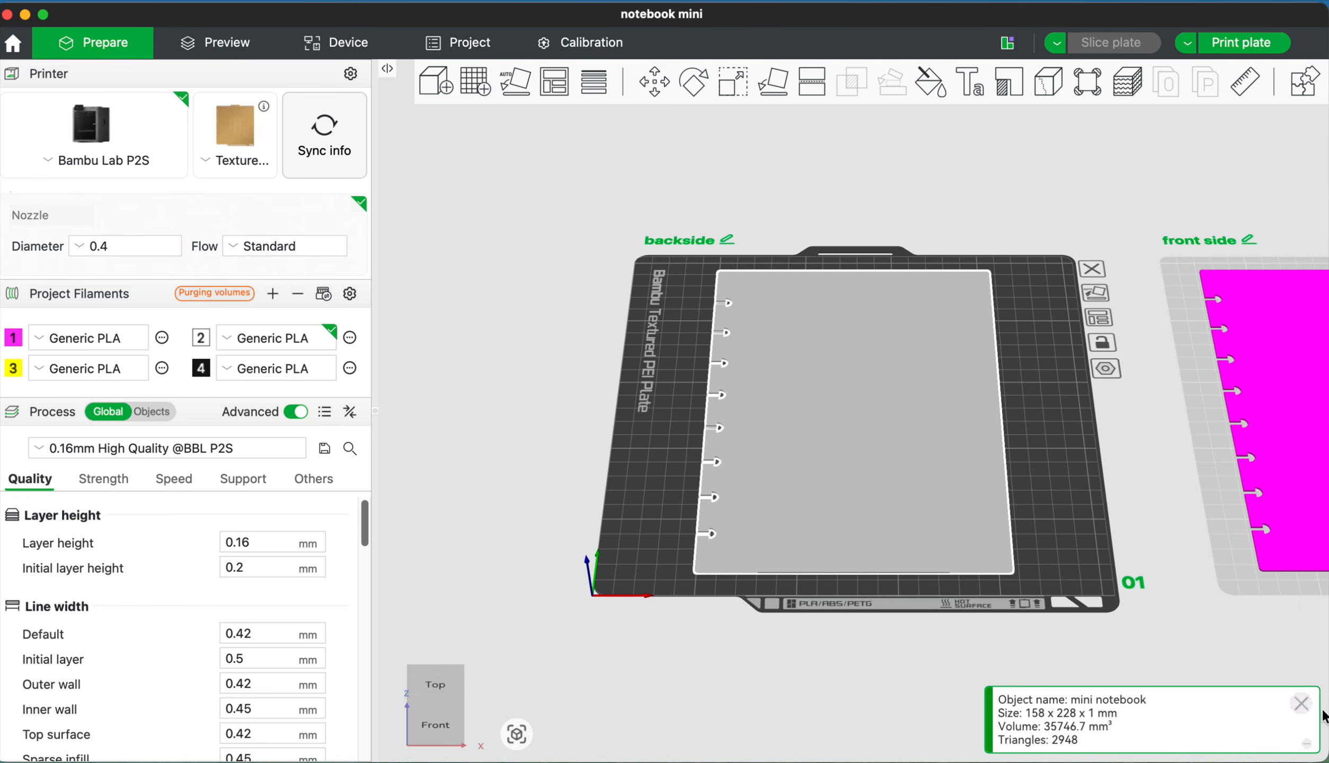
left_click(1301, 704)
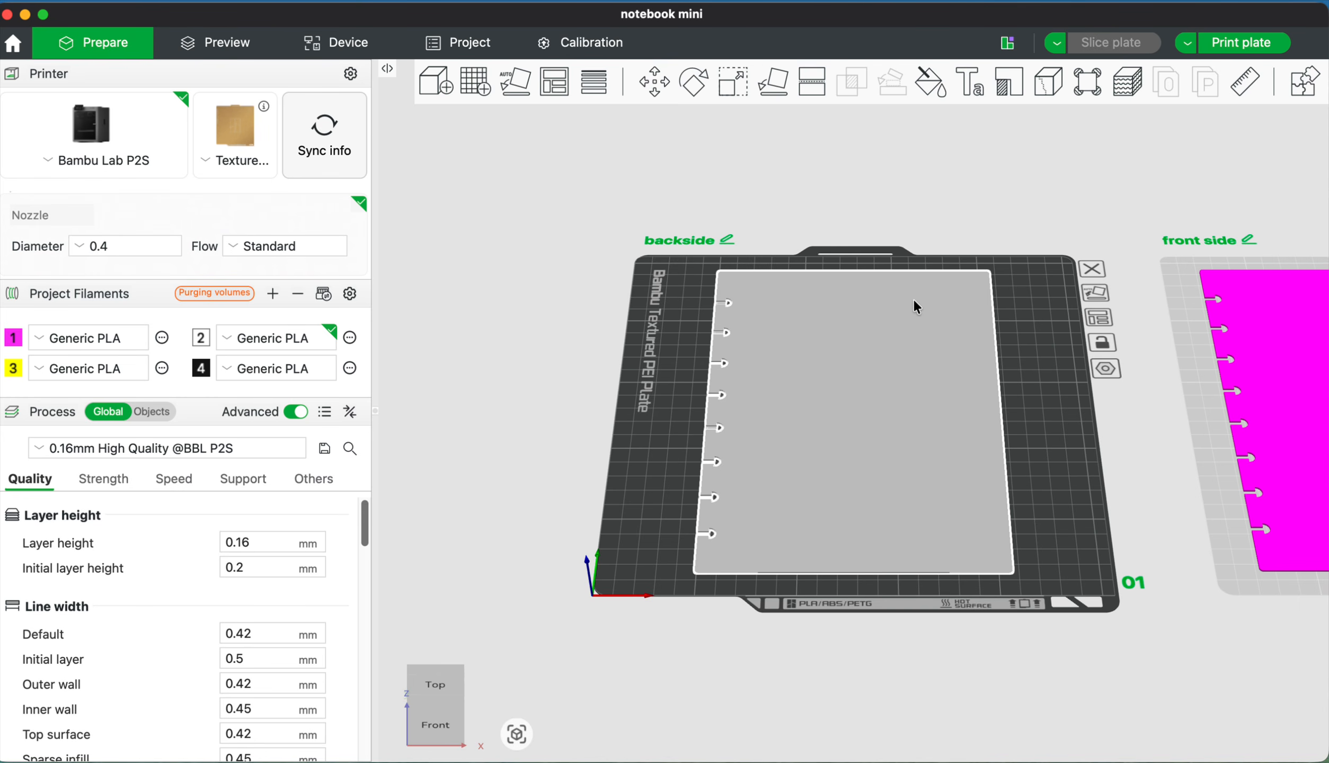